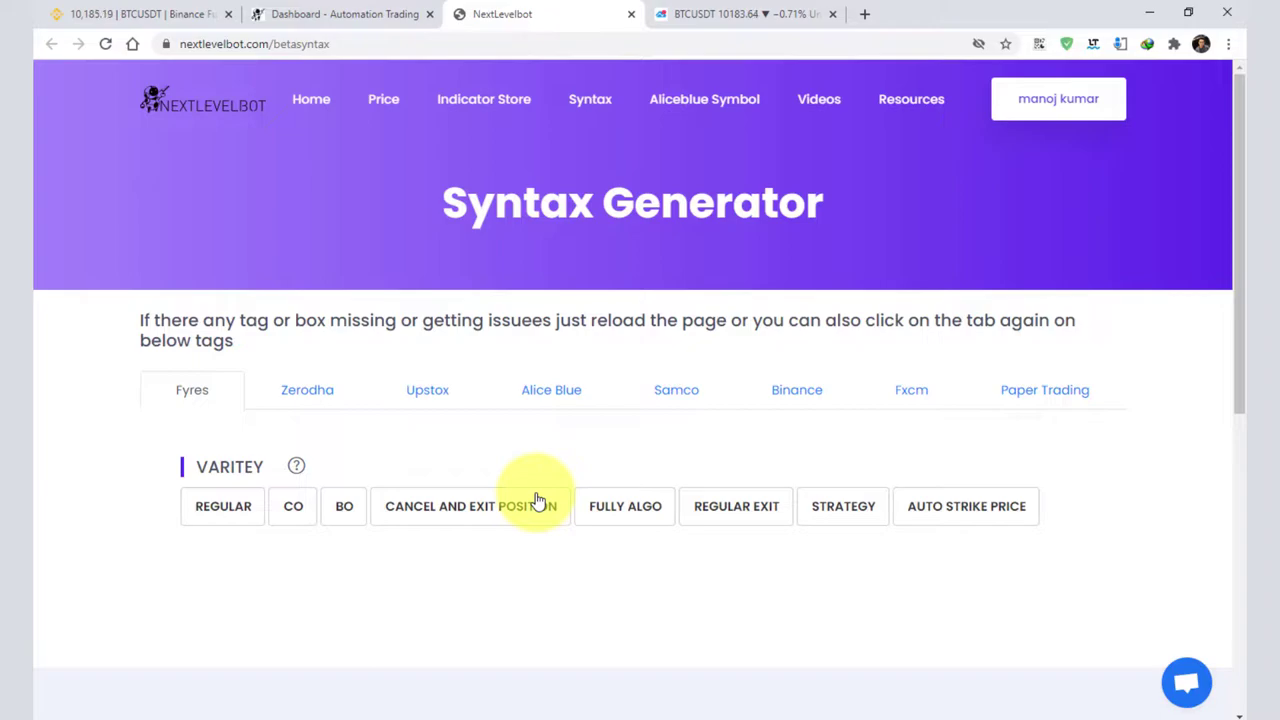
Set up a Binance syntax with exchange type Binance Future and order type Market Order.
left_click(795, 396)
scroll(586, 329, "down", 1)
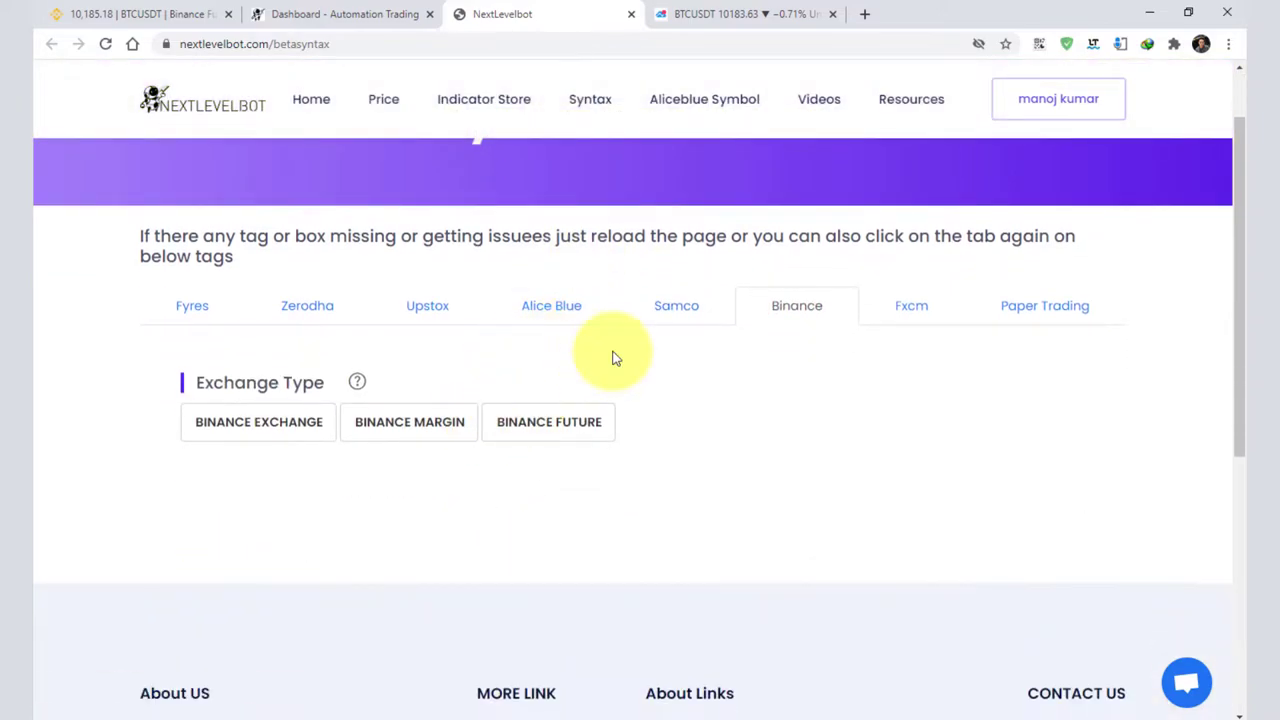
scroll(610, 358, "down", 1)
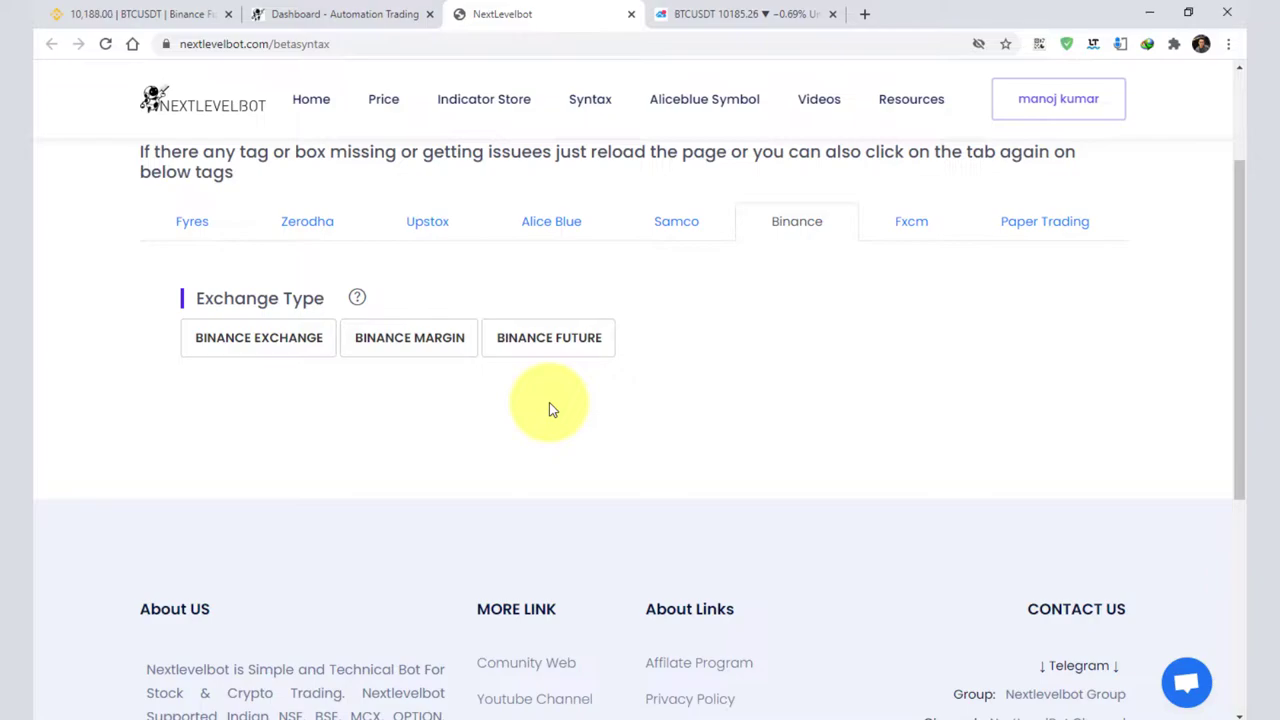
left_click(535, 335)
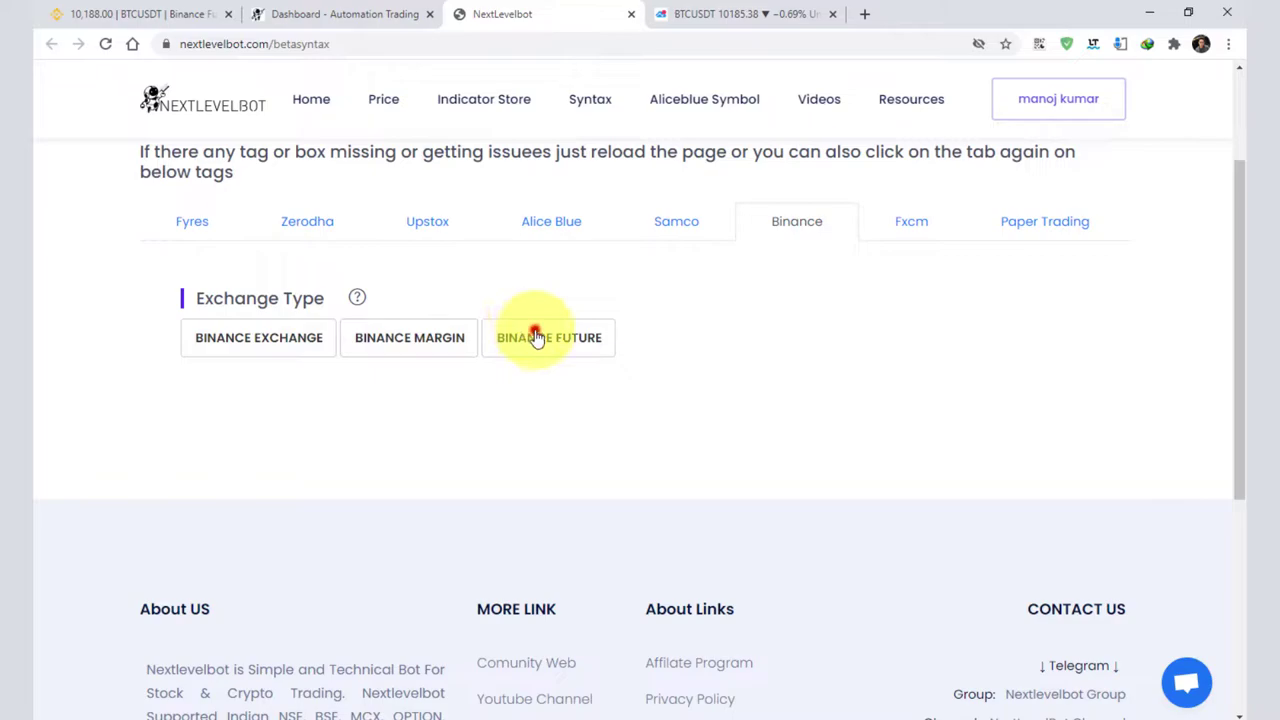
scroll(600, 445, "down", 1)
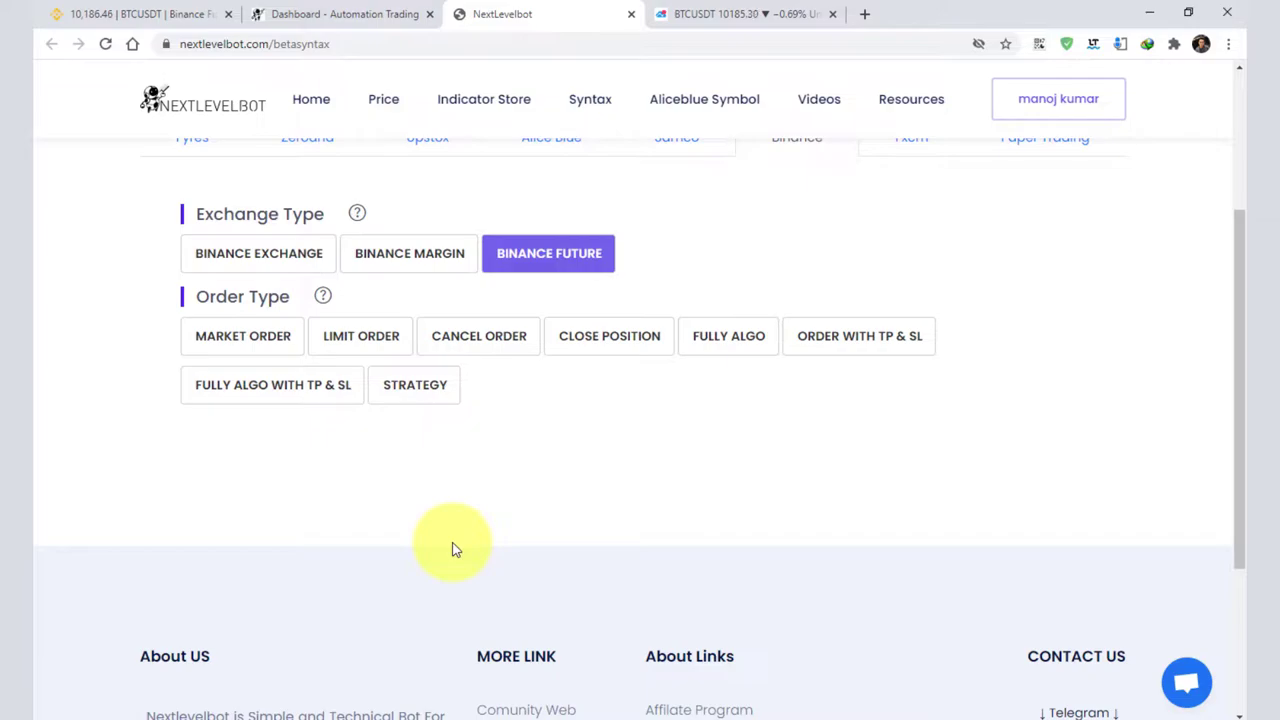
left_click(240, 337)
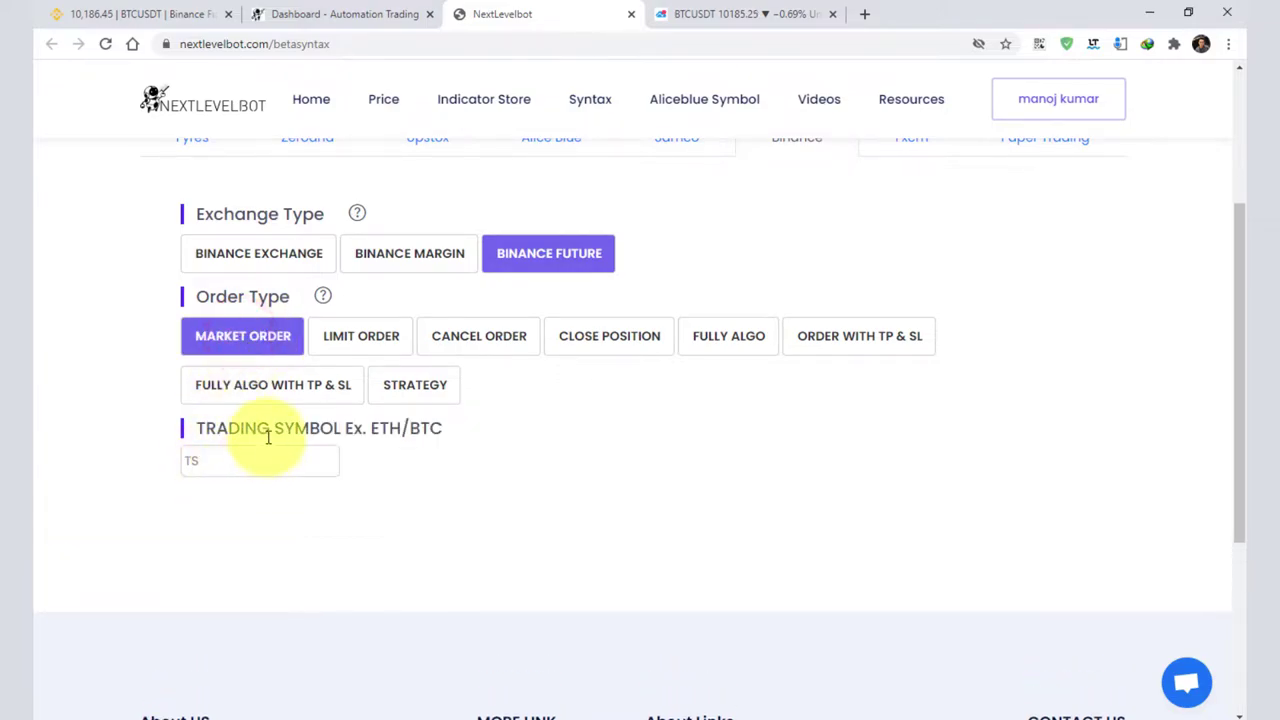
Enter btc/usdt as the trading symbol and 0.001 as the quantity.
left_click(216, 459)
type("btc/usdt")
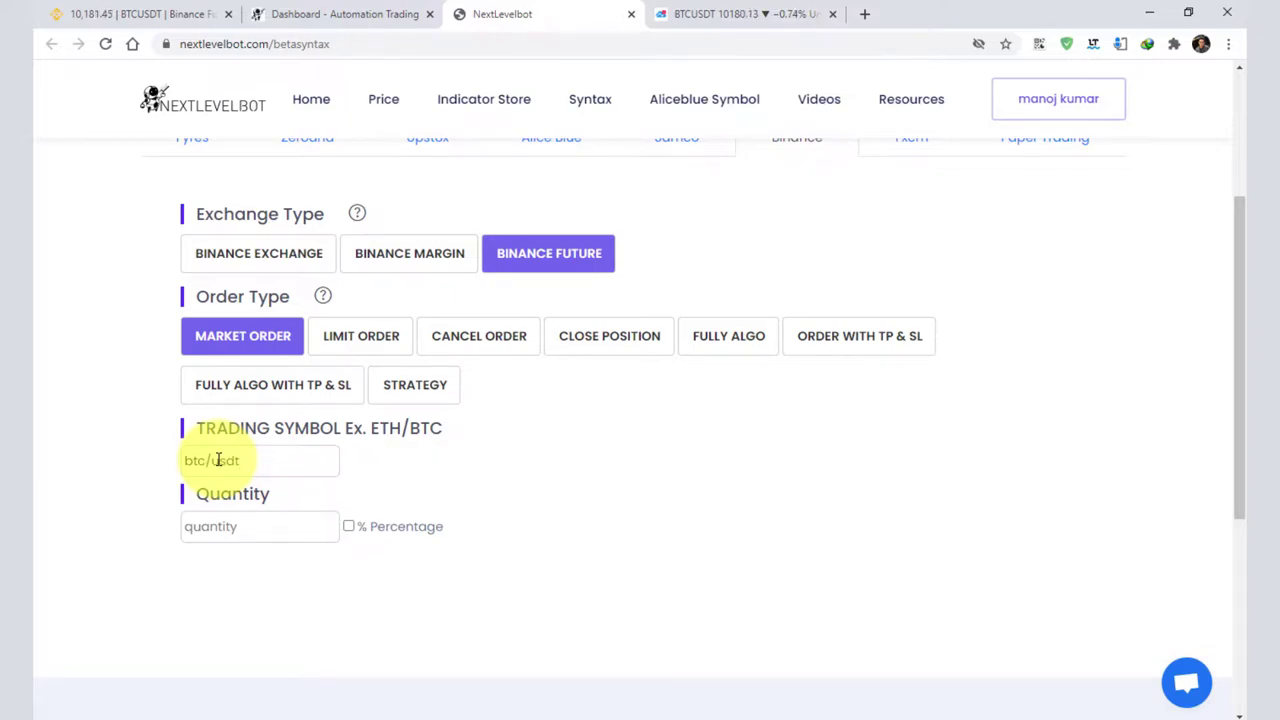
left_click(205, 526)
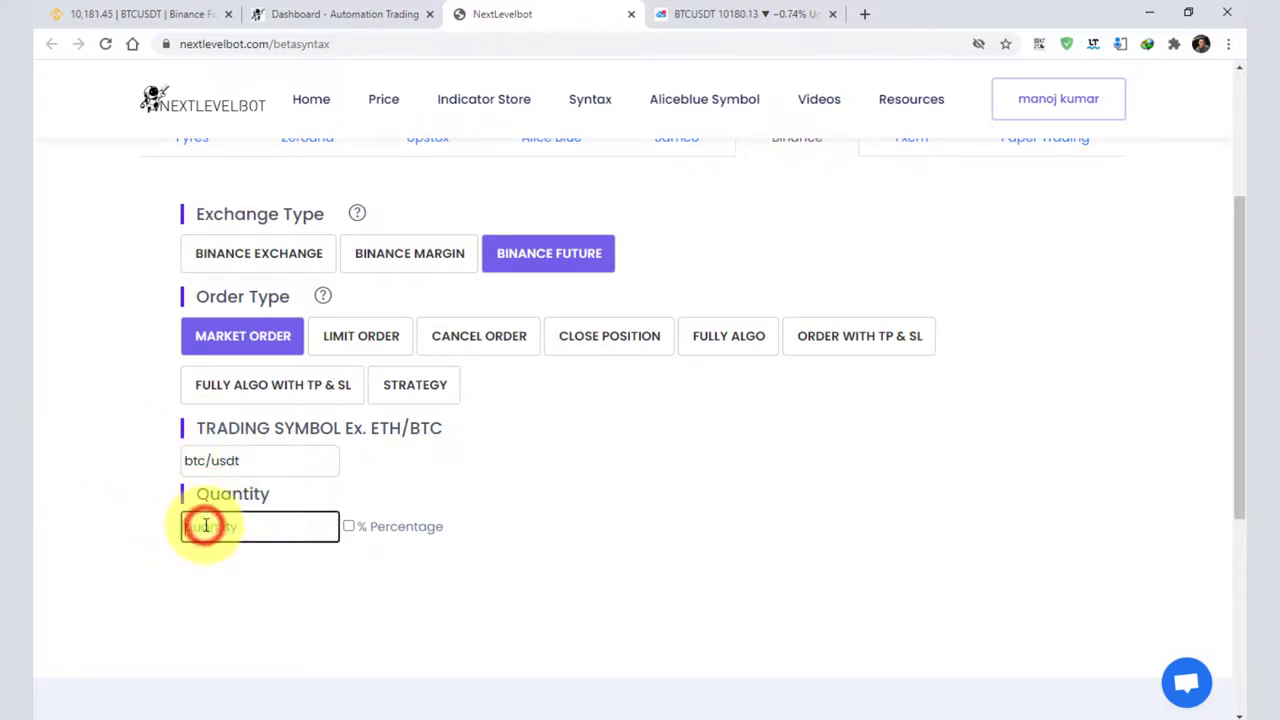
type("0.001")
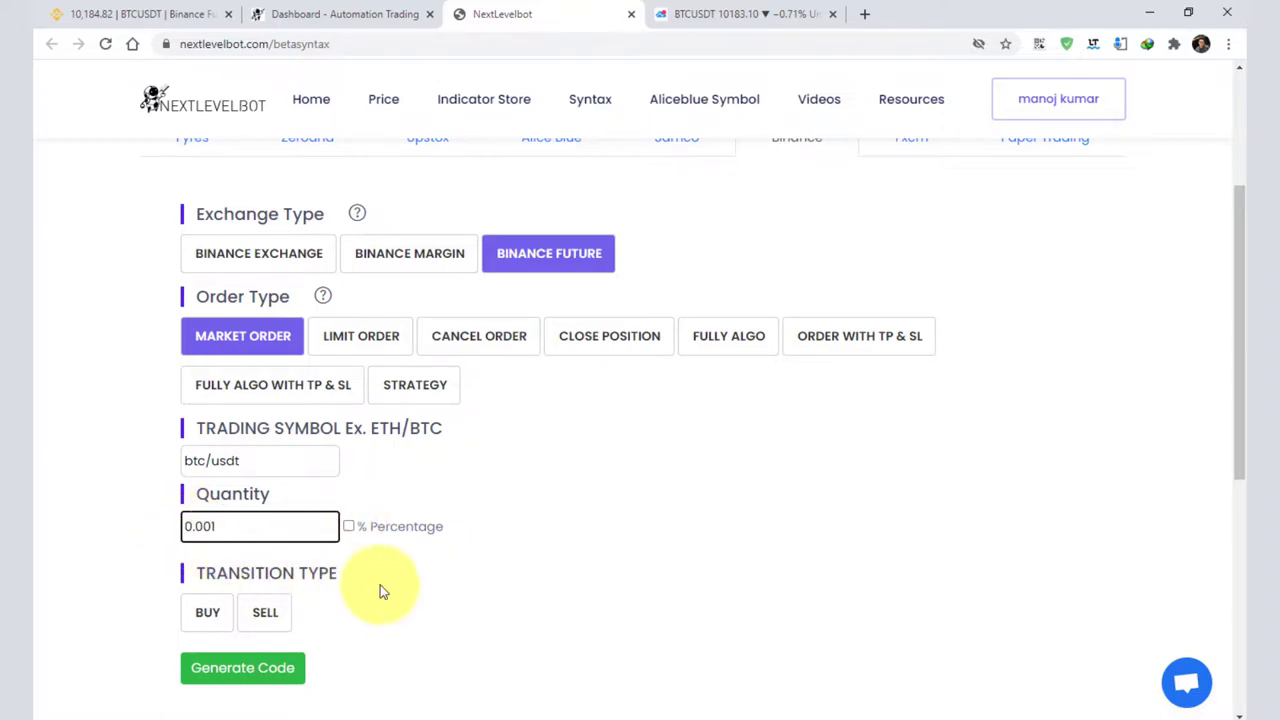
Set the transition type to Buy, then generate the order code and copy it.
scroll(358, 549, "down", 1)
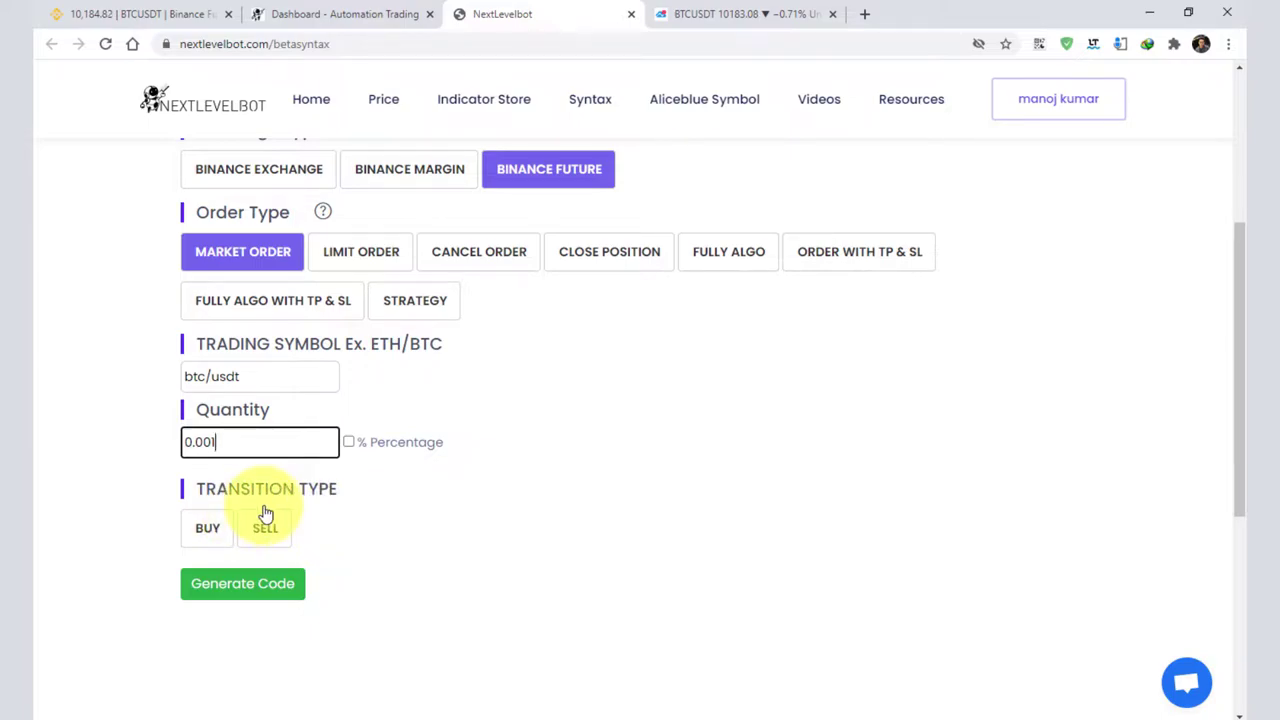
left_click(210, 528)
left_click(226, 591)
left_click(226, 591)
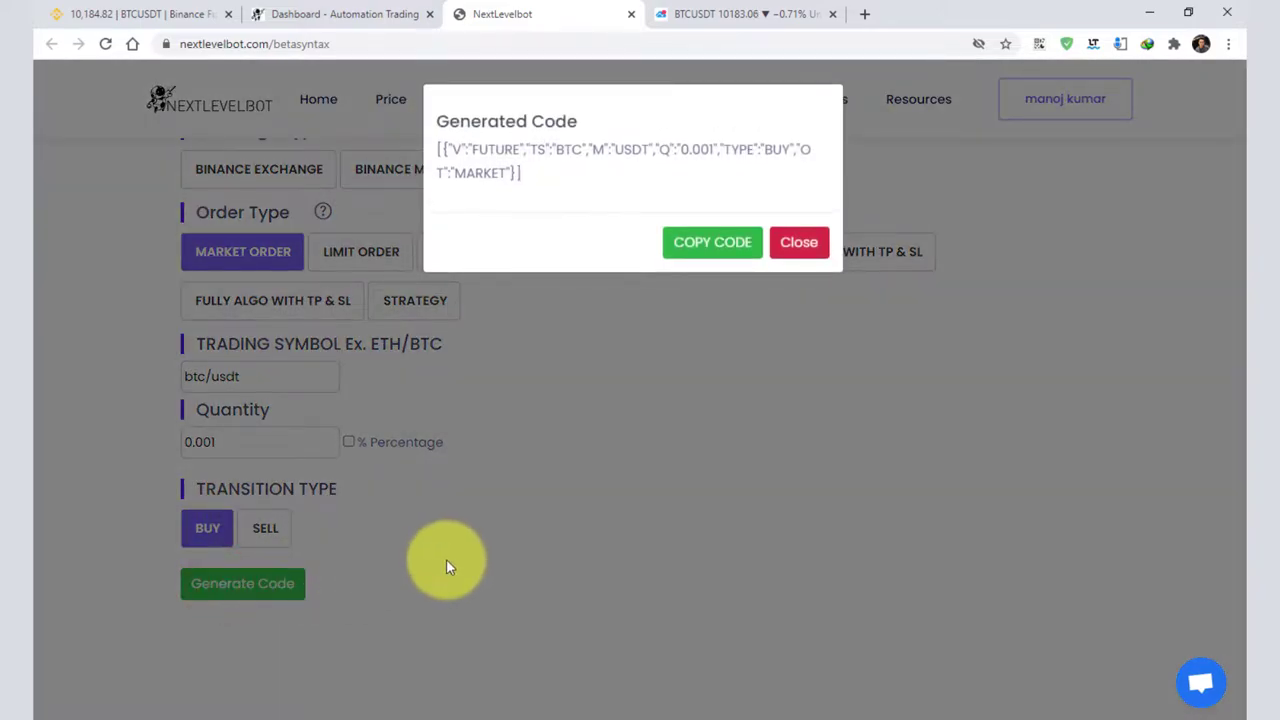
left_click_drag(433, 151, 493, 208)
left_click(493, 208)
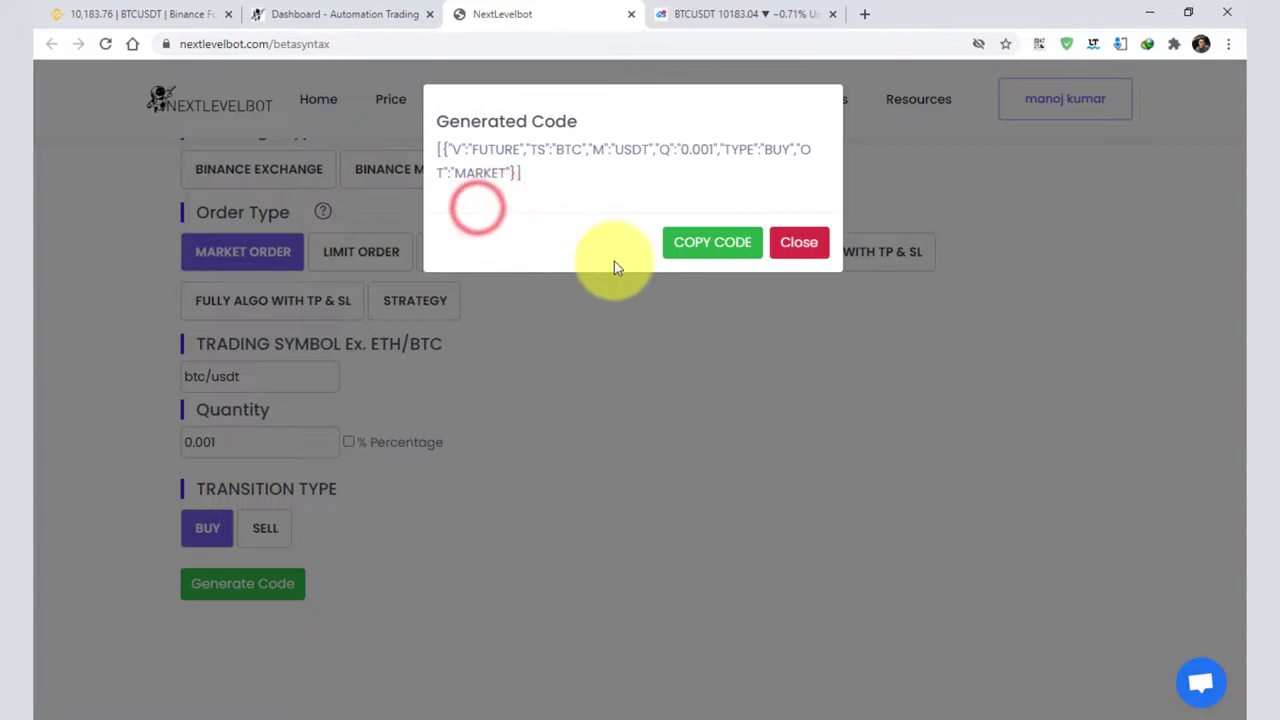
left_click(703, 252)
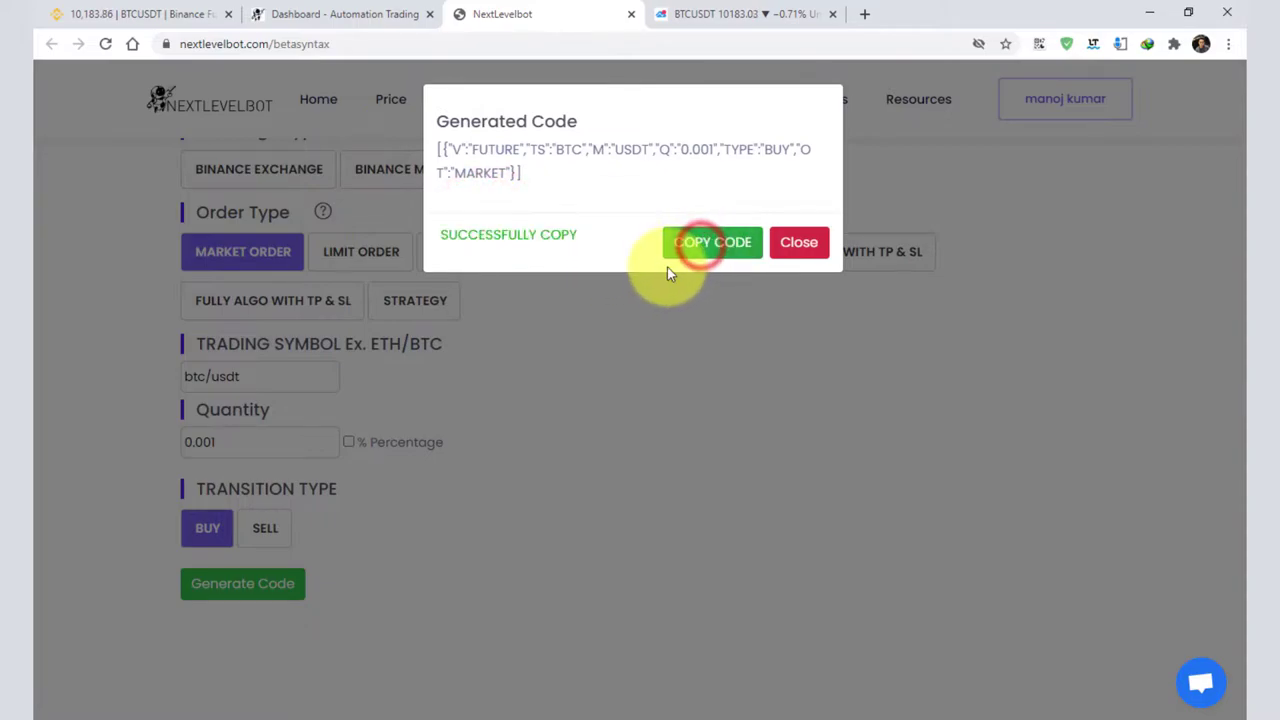
Switch to the TradingView chart and draw a horizontal line above the BTCUSDT candles at about 10283.50.
left_click(680, 12)
left_click_drag(620, 200, 509, 229)
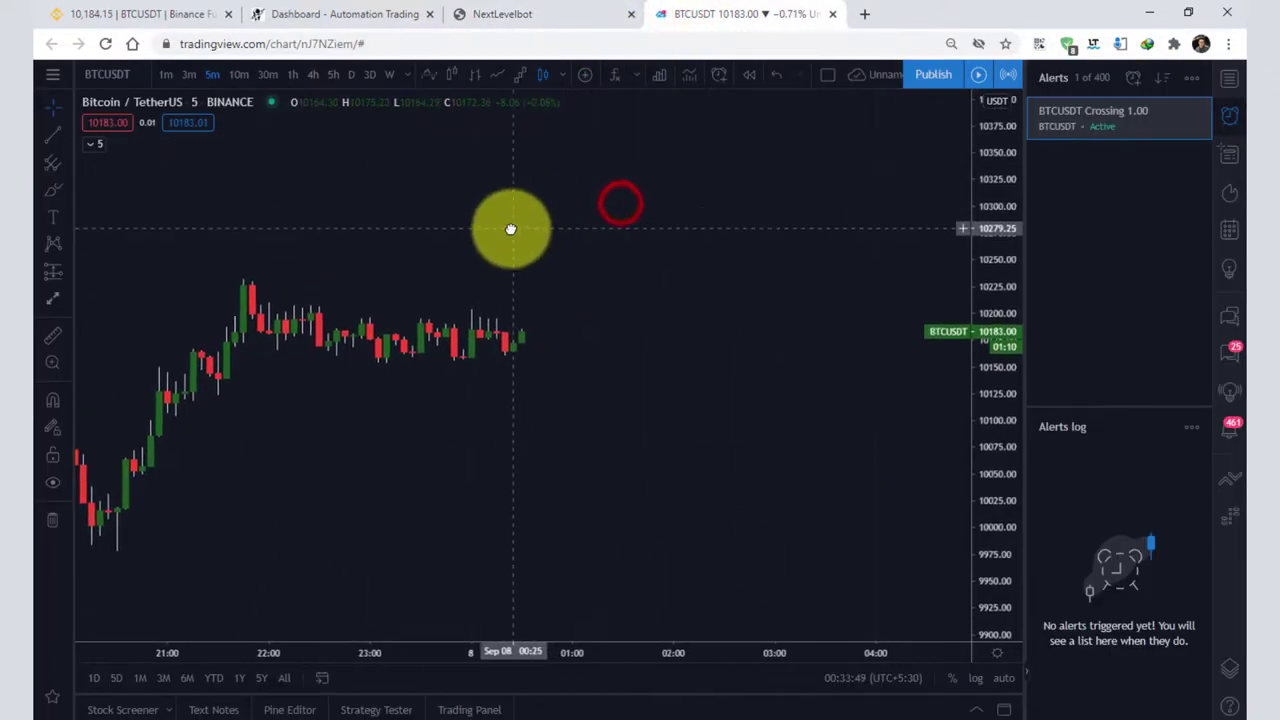
left_click(65, 138)
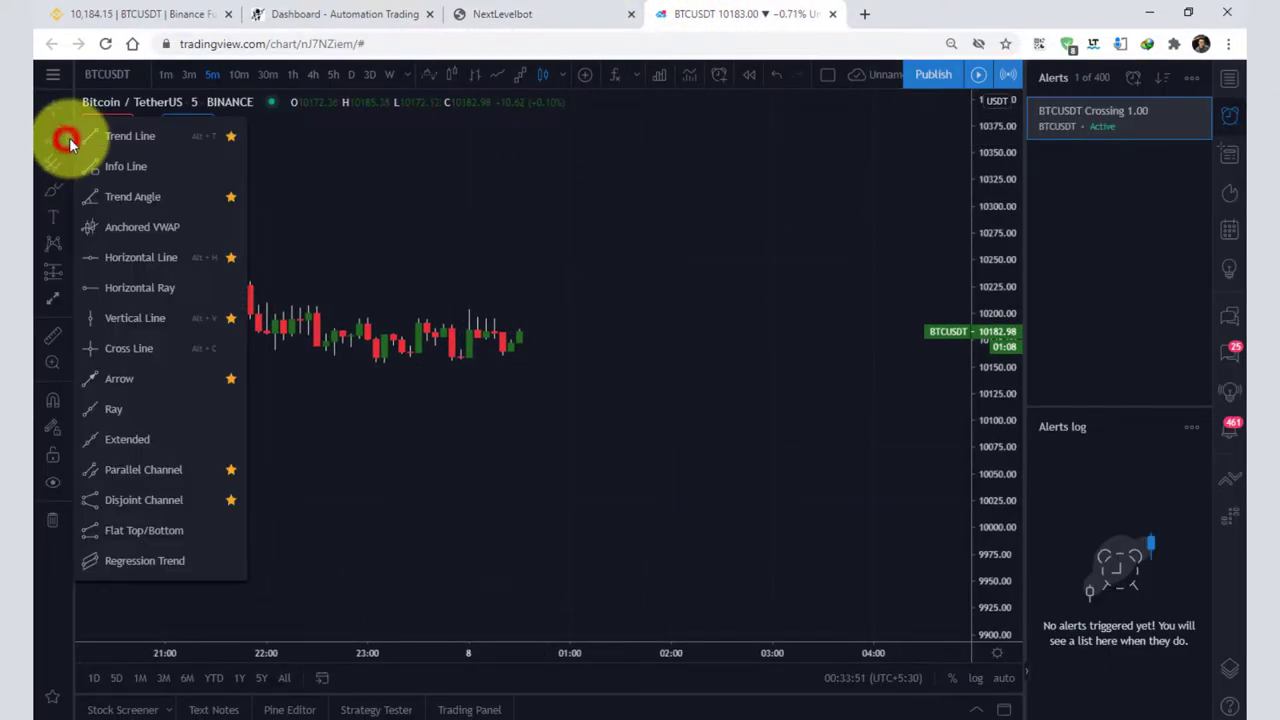
left_click(106, 257)
left_click(373, 222)
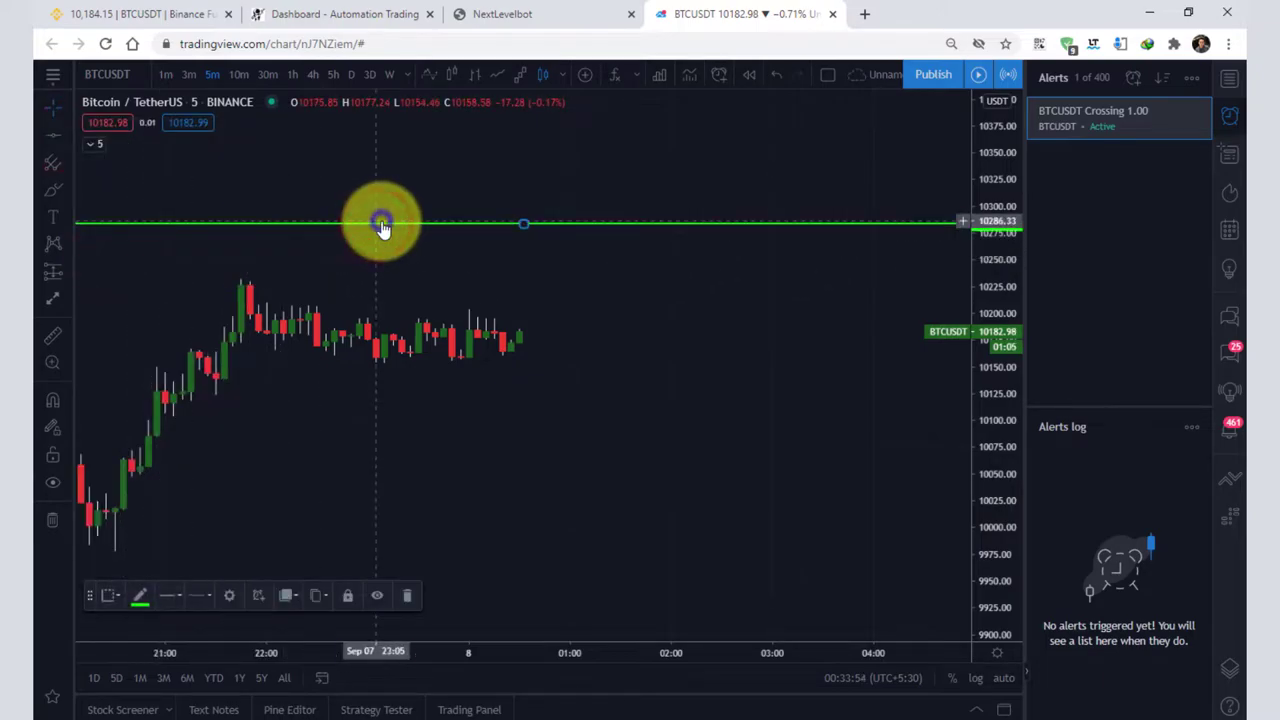
Start an alert on the horizontal line and replace its message with the copied order code.
right_click(380, 224)
left_click(434, 237)
scroll(512, 461, "down", 3)
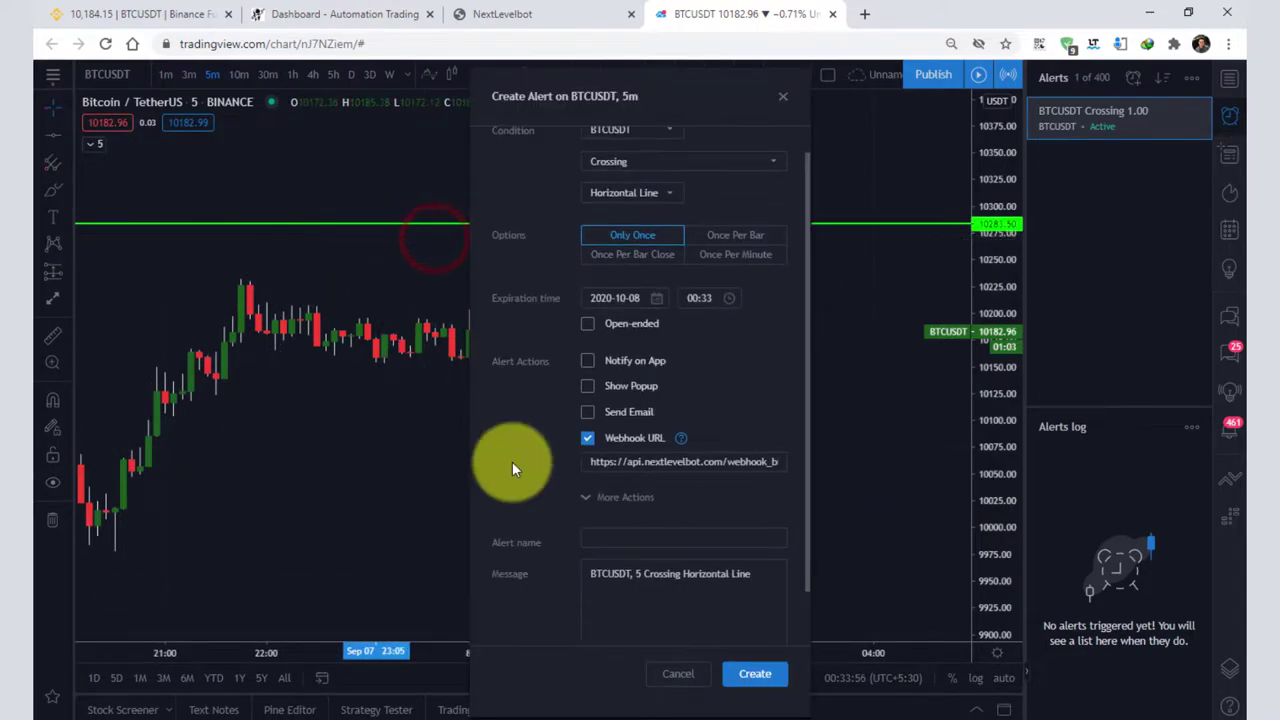
left_click(706, 543)
key("ctrl+a")
key("ctrl+v")
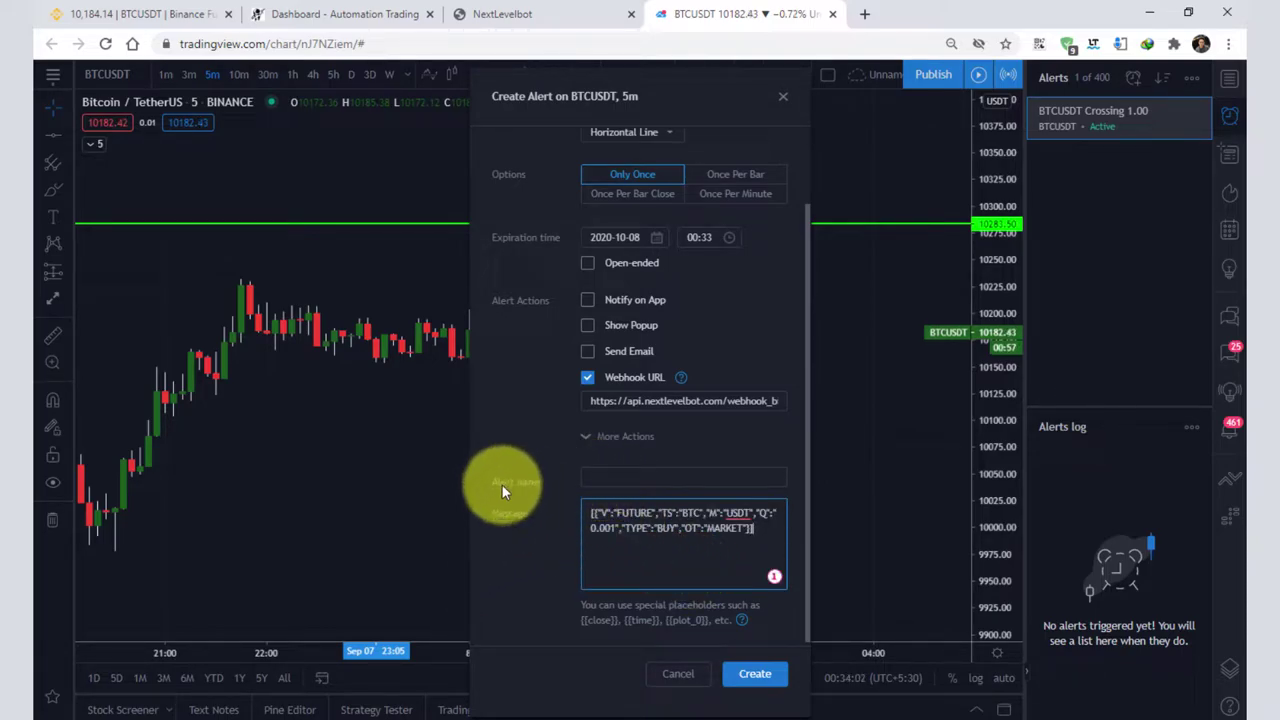
Name the new alert LONG and delete the existing BTCUSDT Crossing 1.00 alert.
left_click(604, 476)
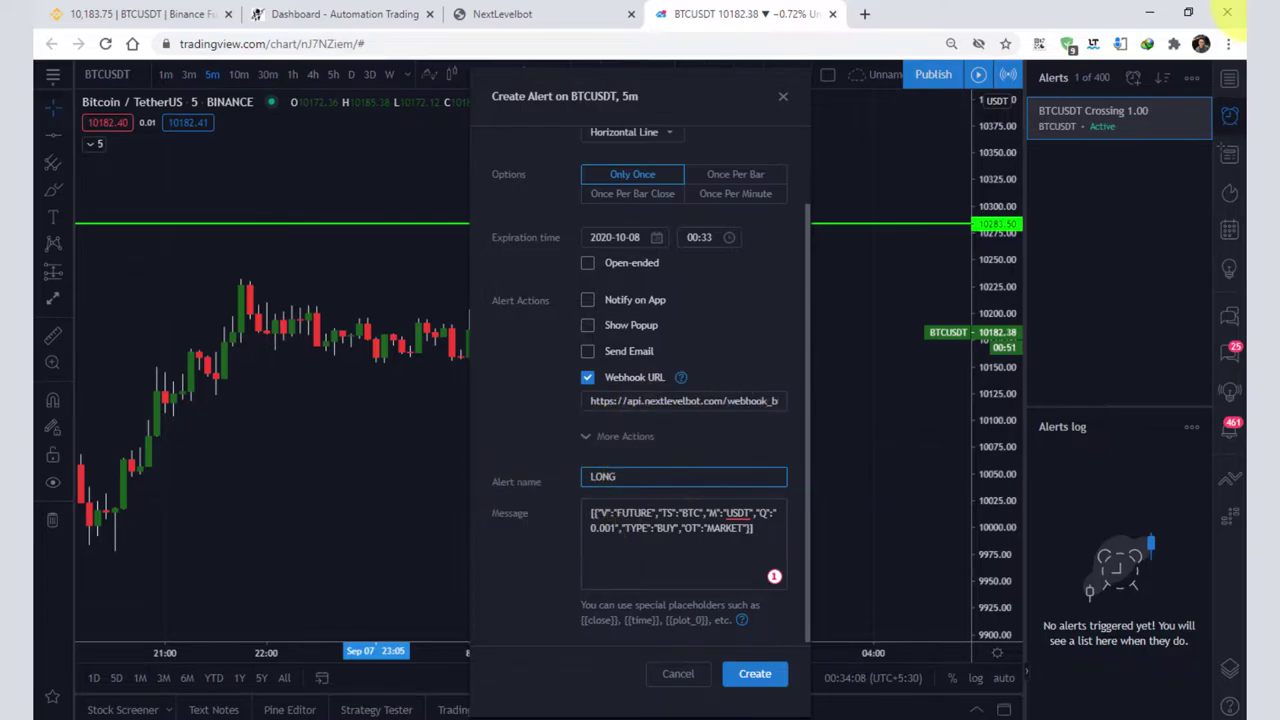
left_click(1200, 111)
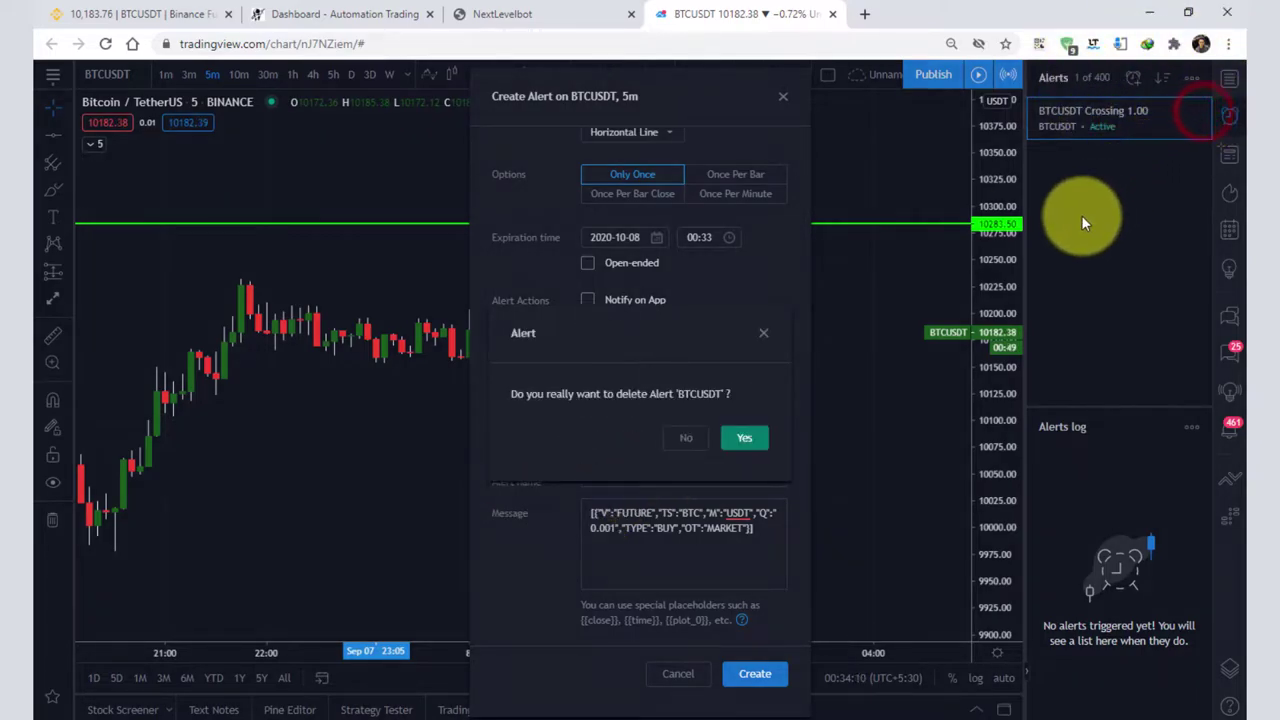
left_click(744, 440)
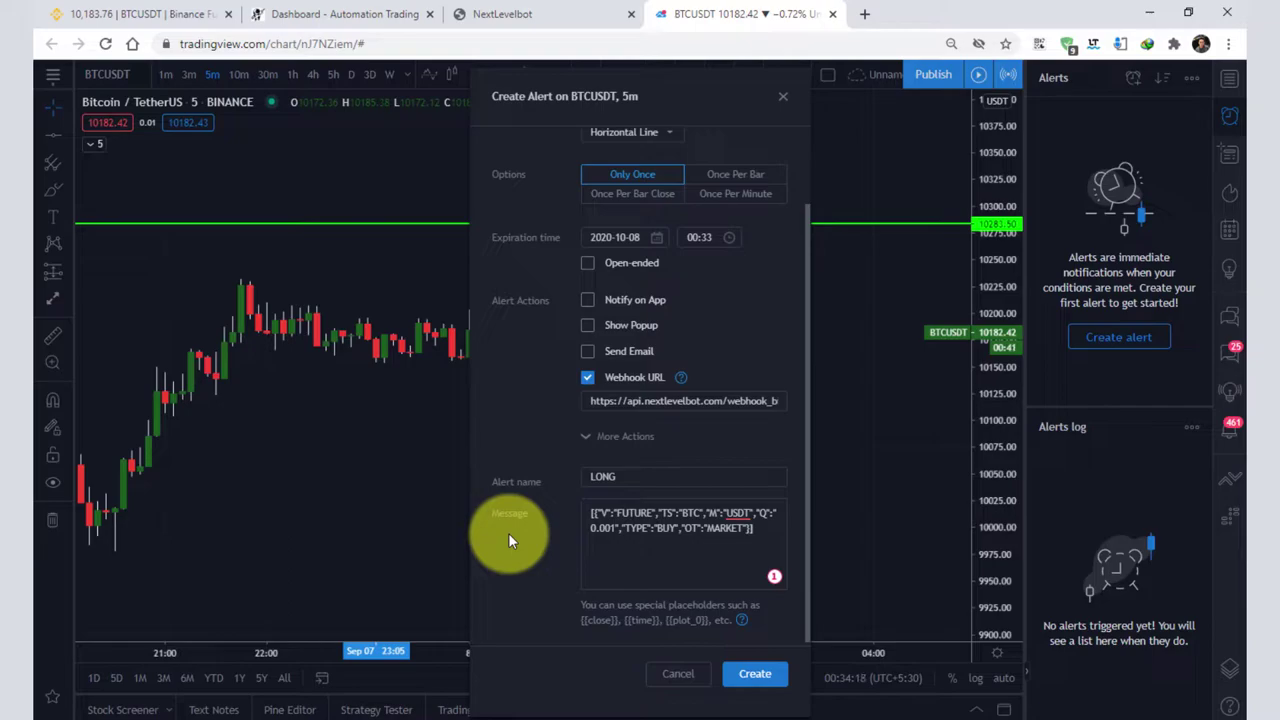
Toggle the alert's webhook URL off and on, and locate the Binance Webhook entry on the NextLevelBot dashboard.
left_click(588, 378)
left_click(588, 428)
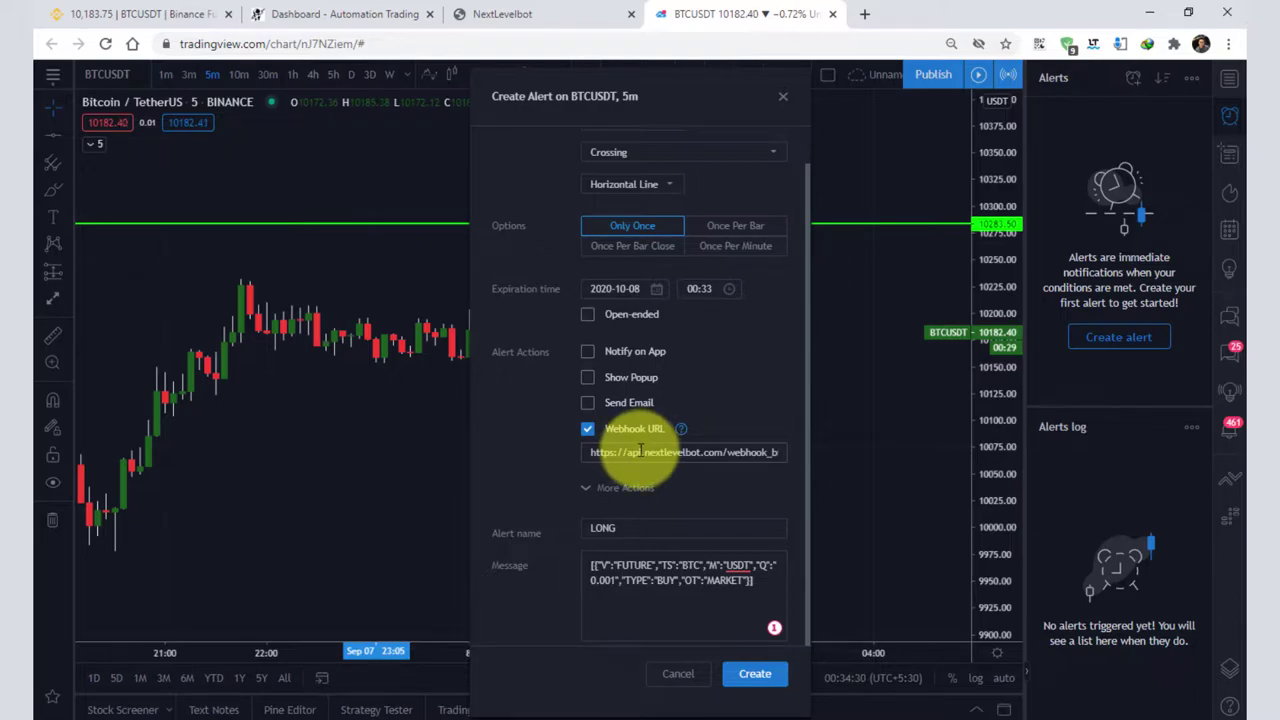
left_click(320, 14)
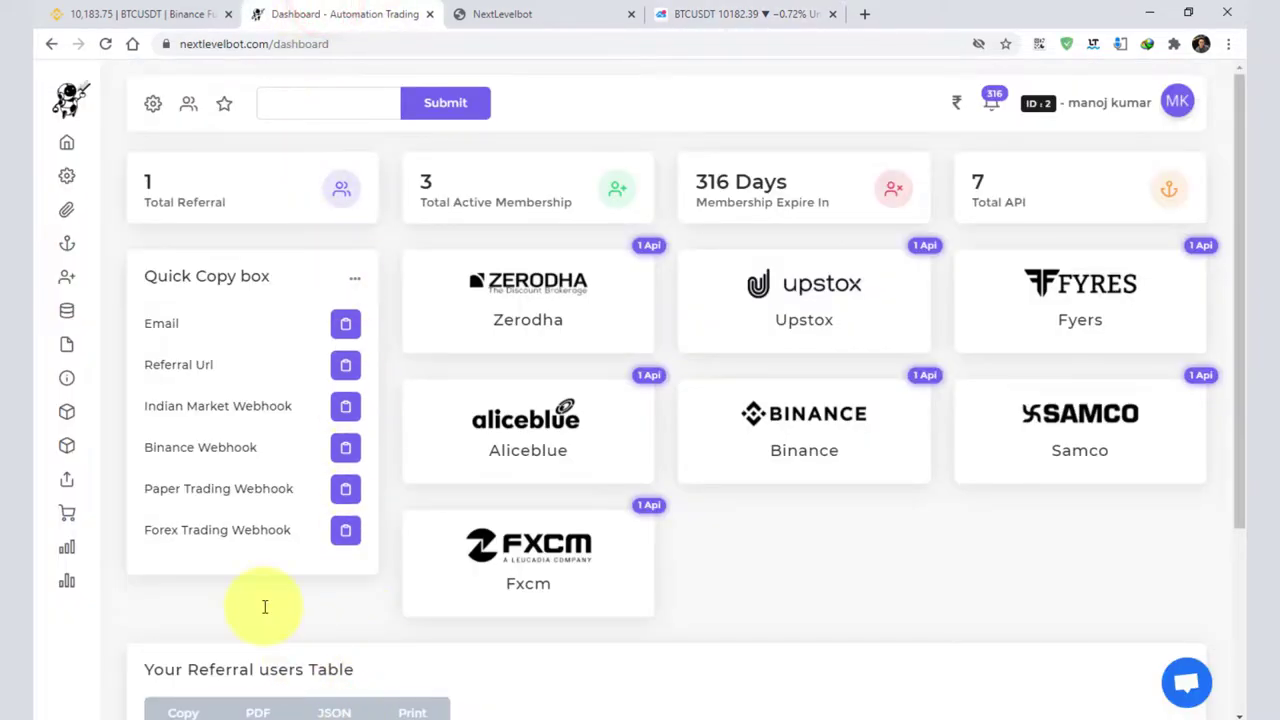
left_click_drag(155, 447, 254, 446)
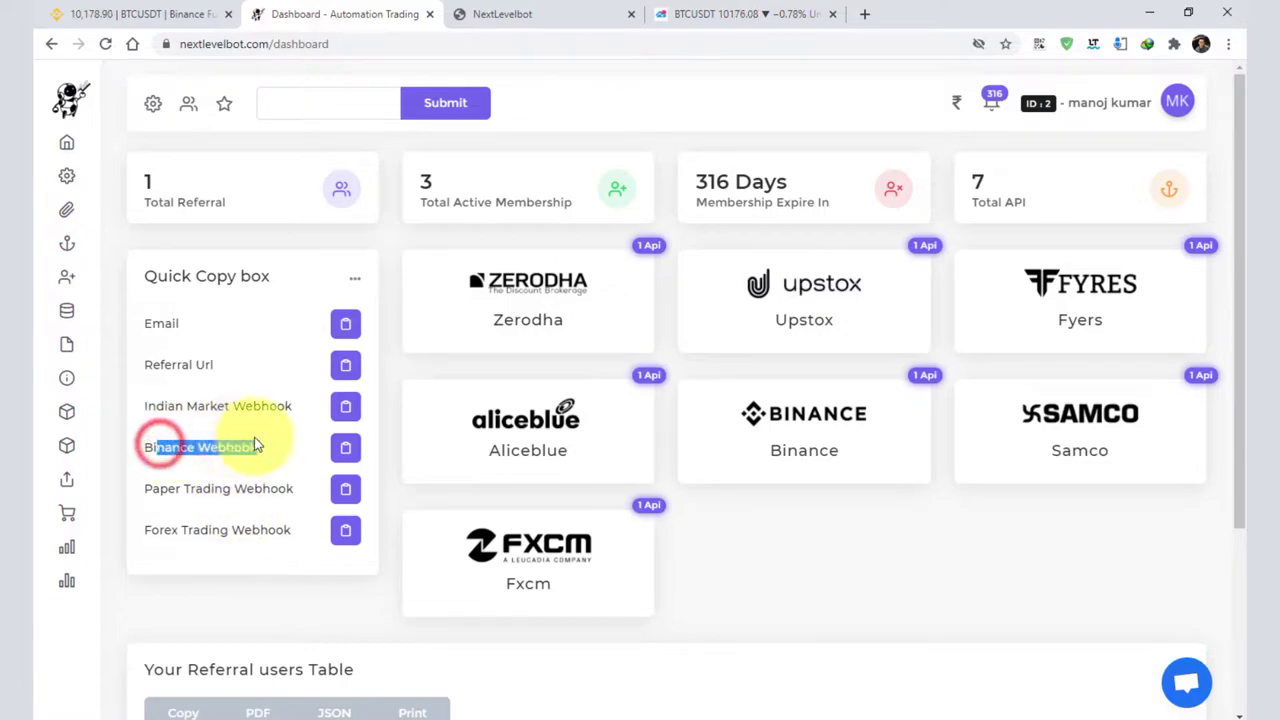
left_click_drag(150, 448, 258, 447)
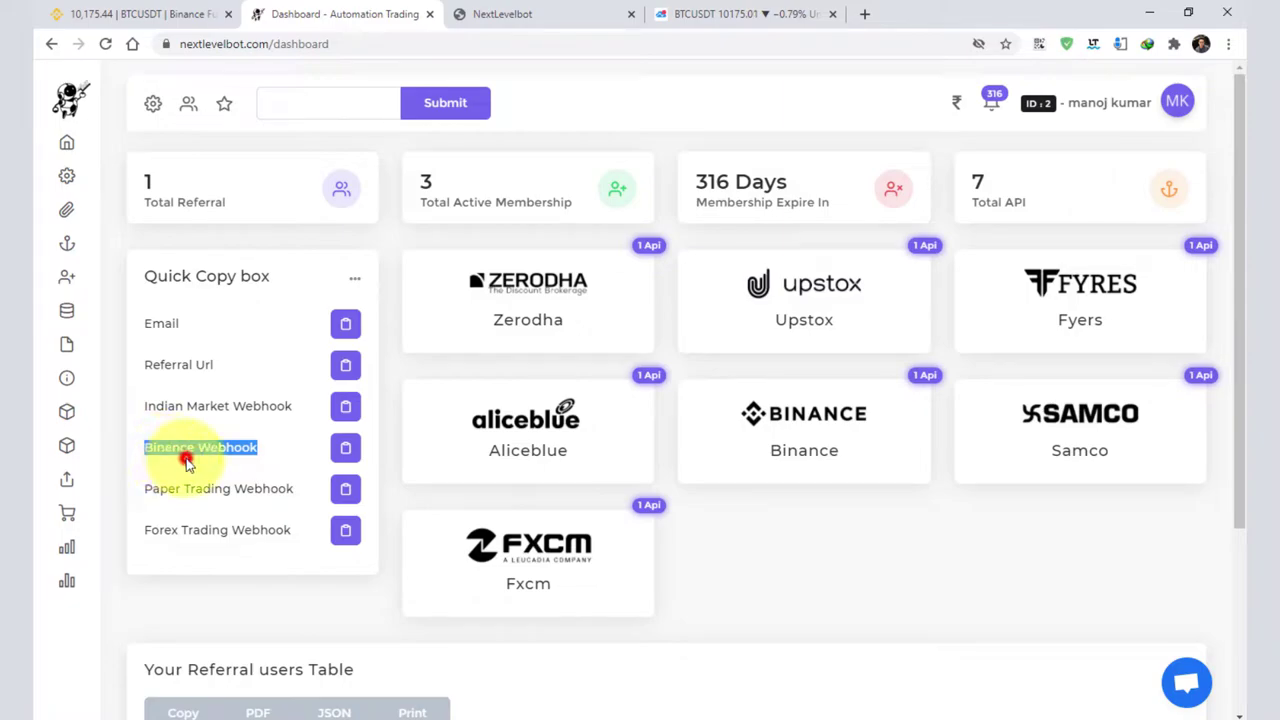
left_click(187, 463)
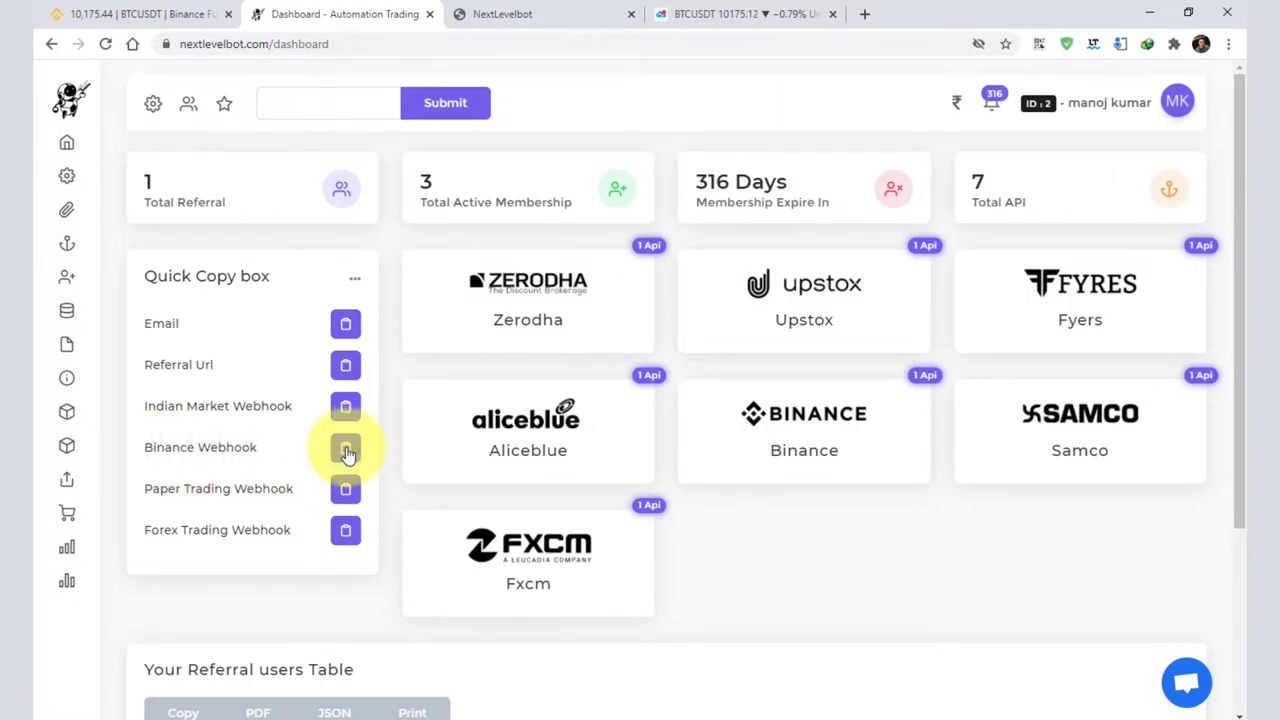
Return to TradingView to create the LONG alert, and check the open positions in Binance Futures.
left_click(680, 14)
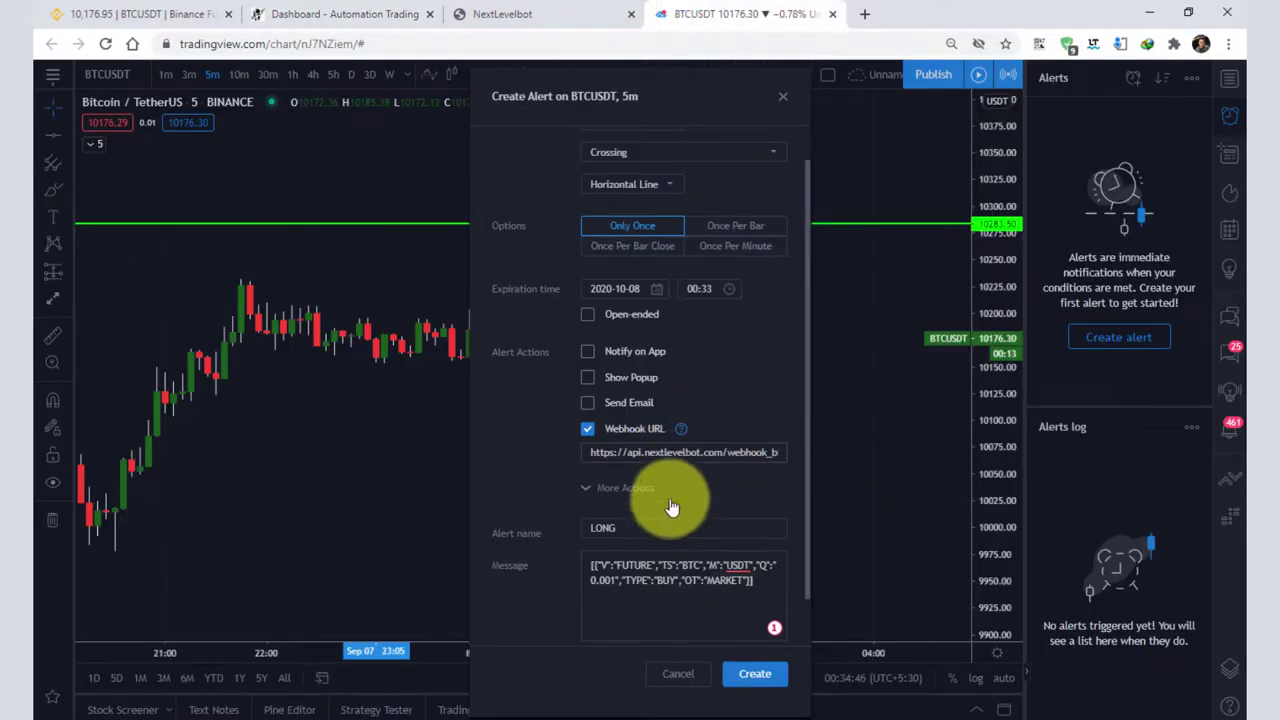
scroll(674, 492, "down", 1)
left_click(776, 686)
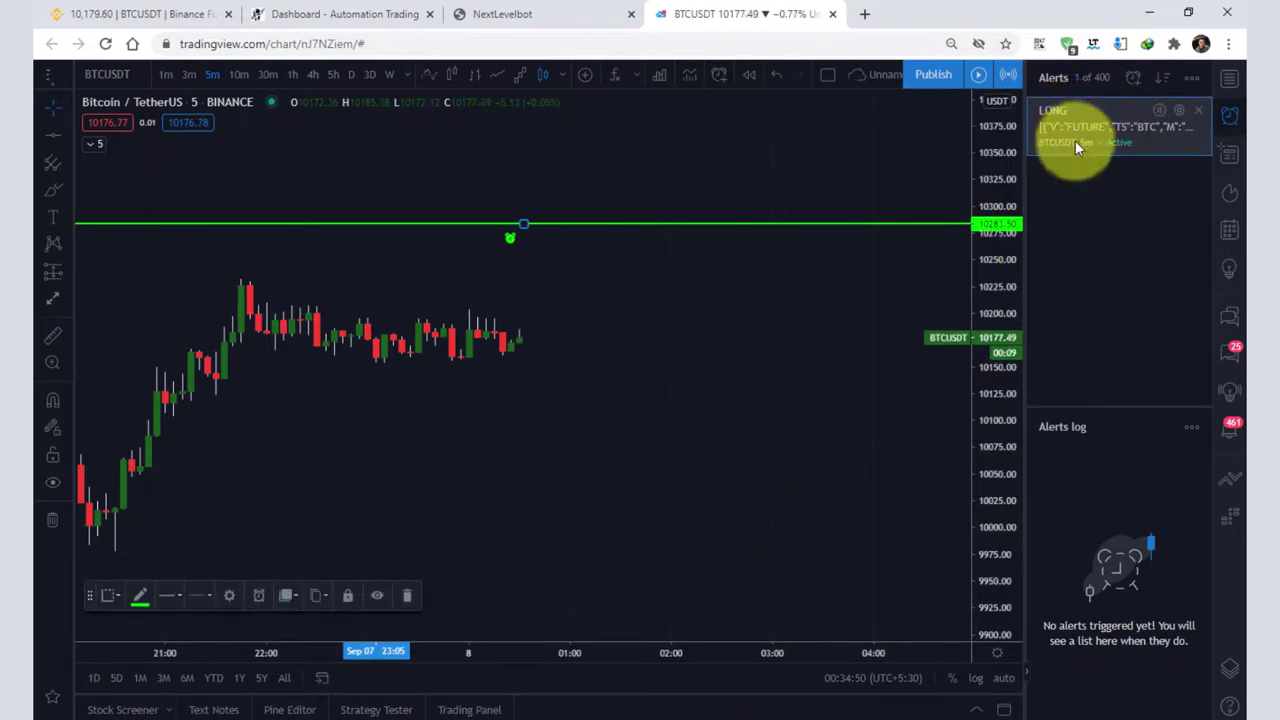
left_click(100, 14)
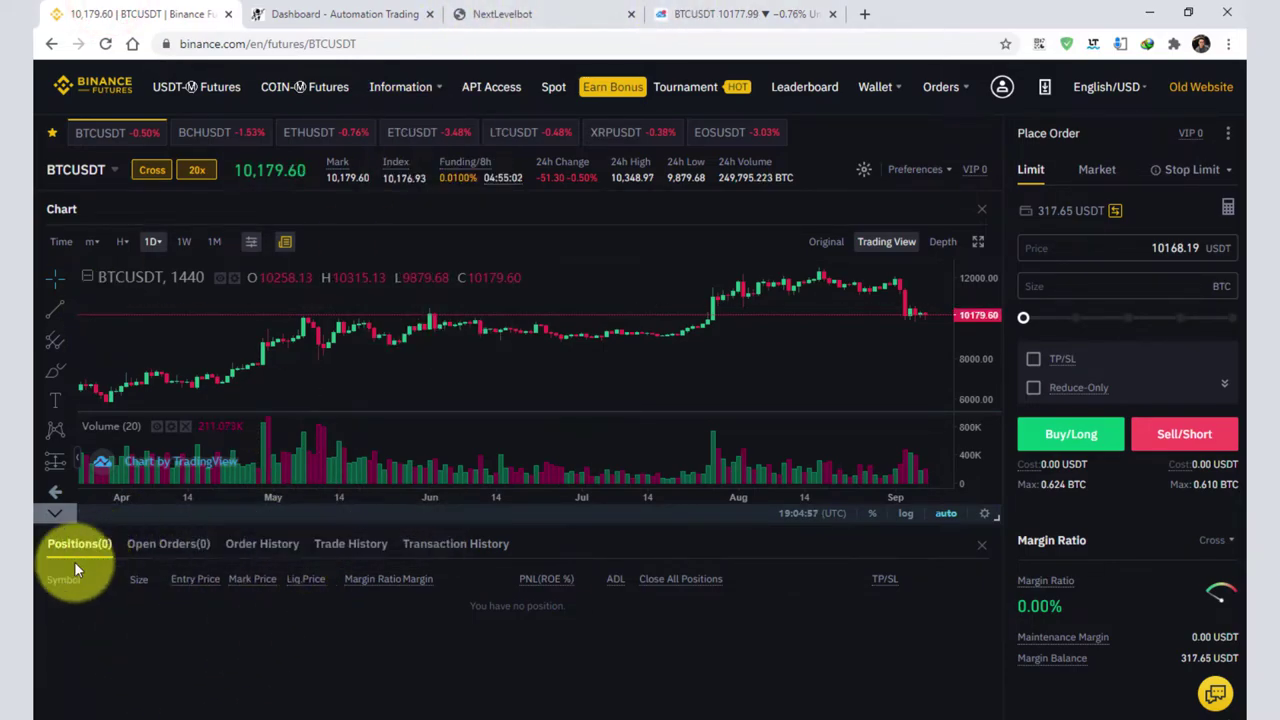
Back on the TradingView chart, move the horizontal line down to the current price at about 10178.25.
left_click(705, 14)
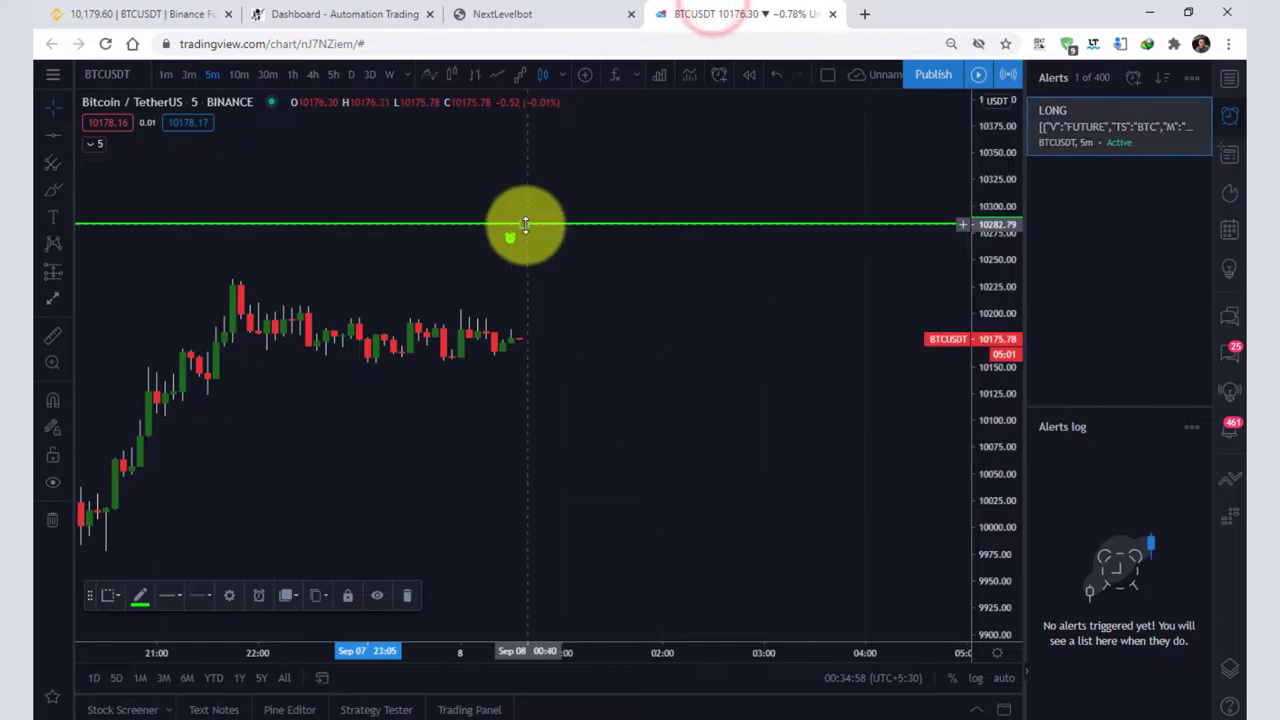
left_click(491, 491)
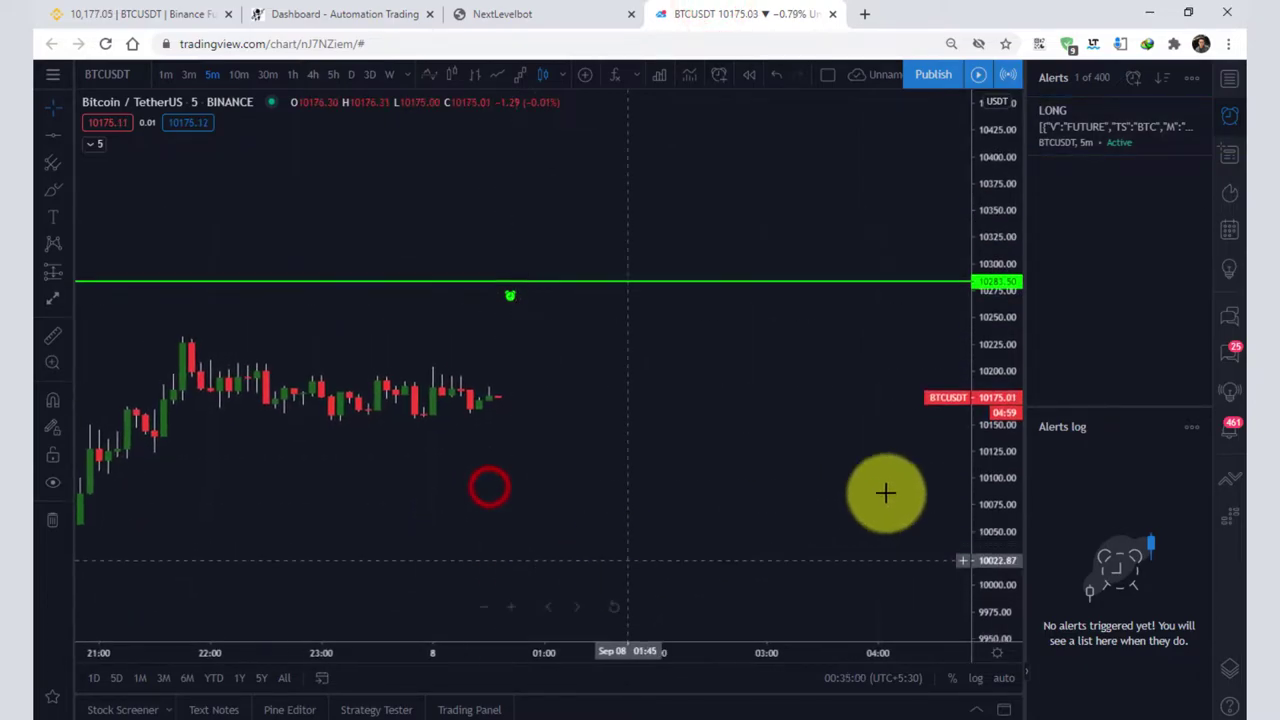
left_click_drag(1030, 395, 975, 255)
left_click(665, 440)
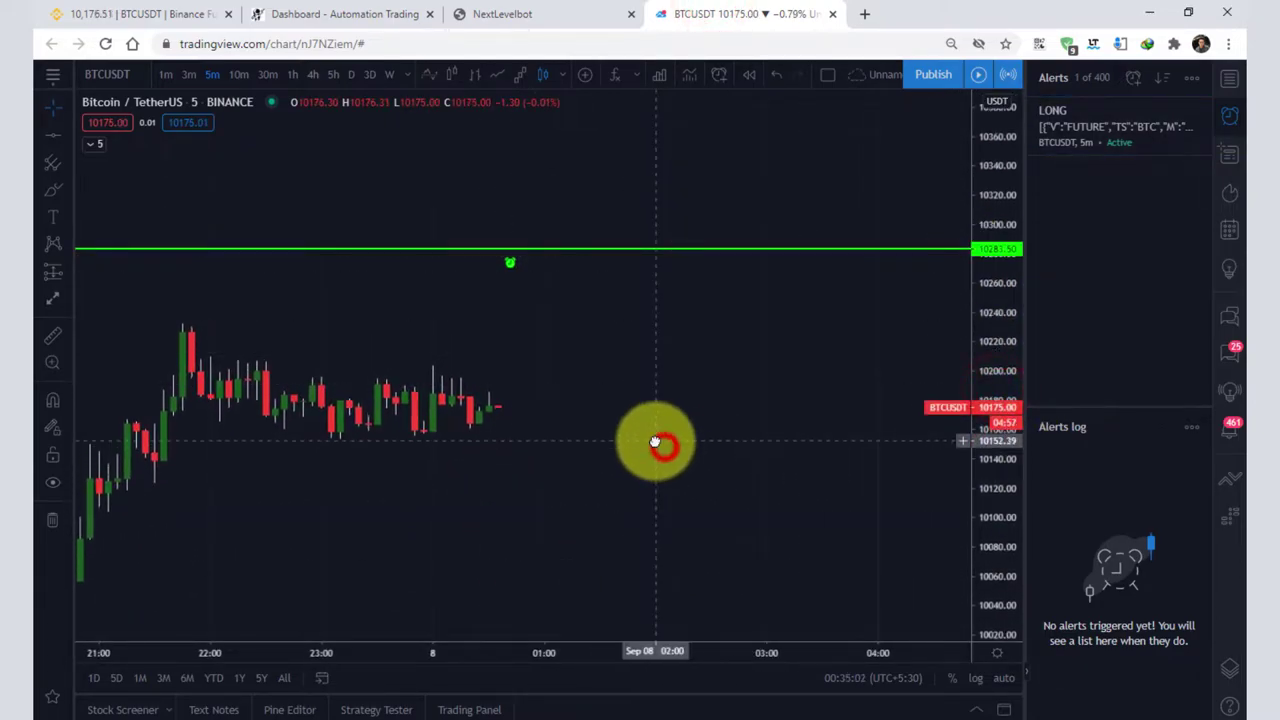
left_click(526, 249)
left_click_drag(526, 272, 529, 401)
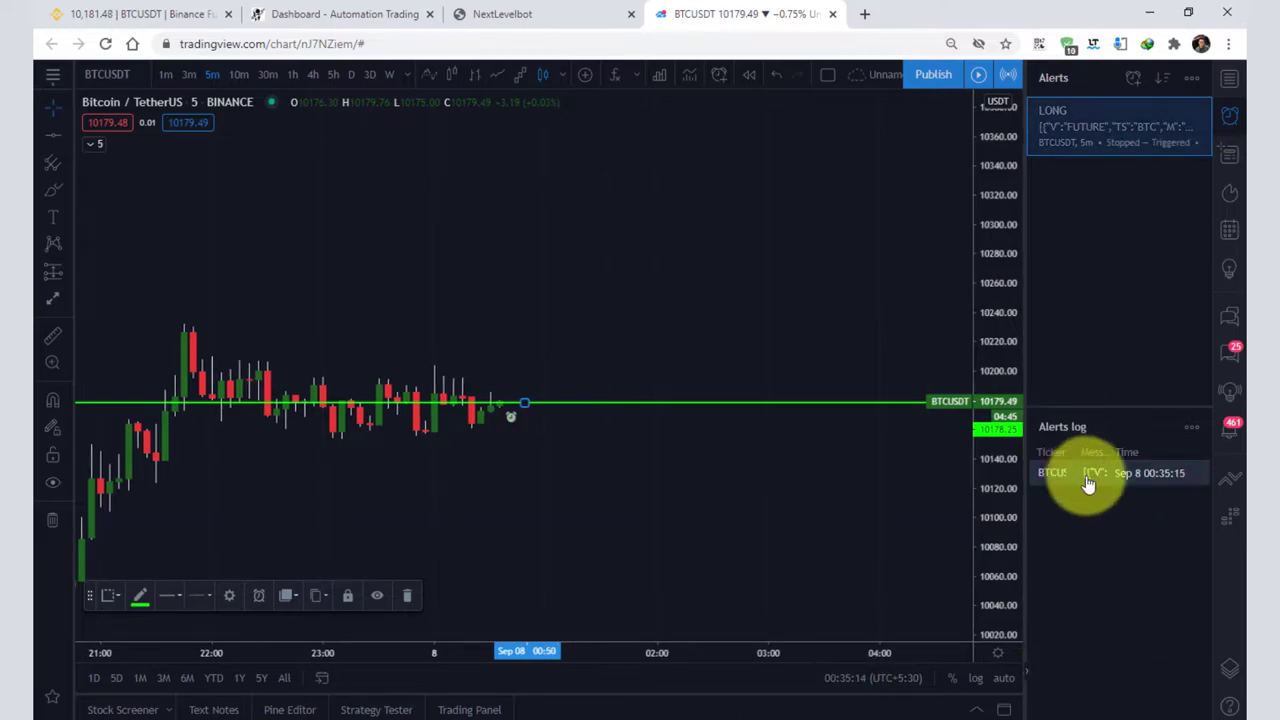
Switch to Binance Futures and review the open BTCUSDT position, its margin mode options and its leverage setting without changing them.
left_click(140, 14)
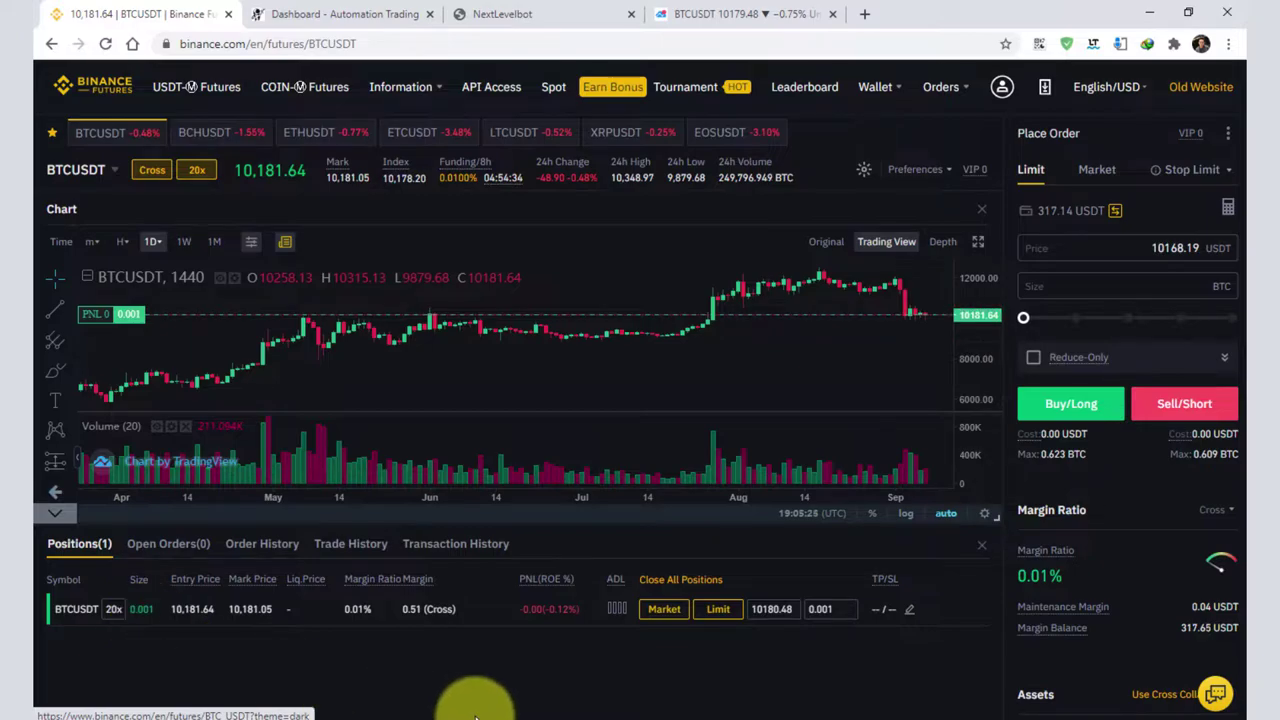
left_click(153, 168)
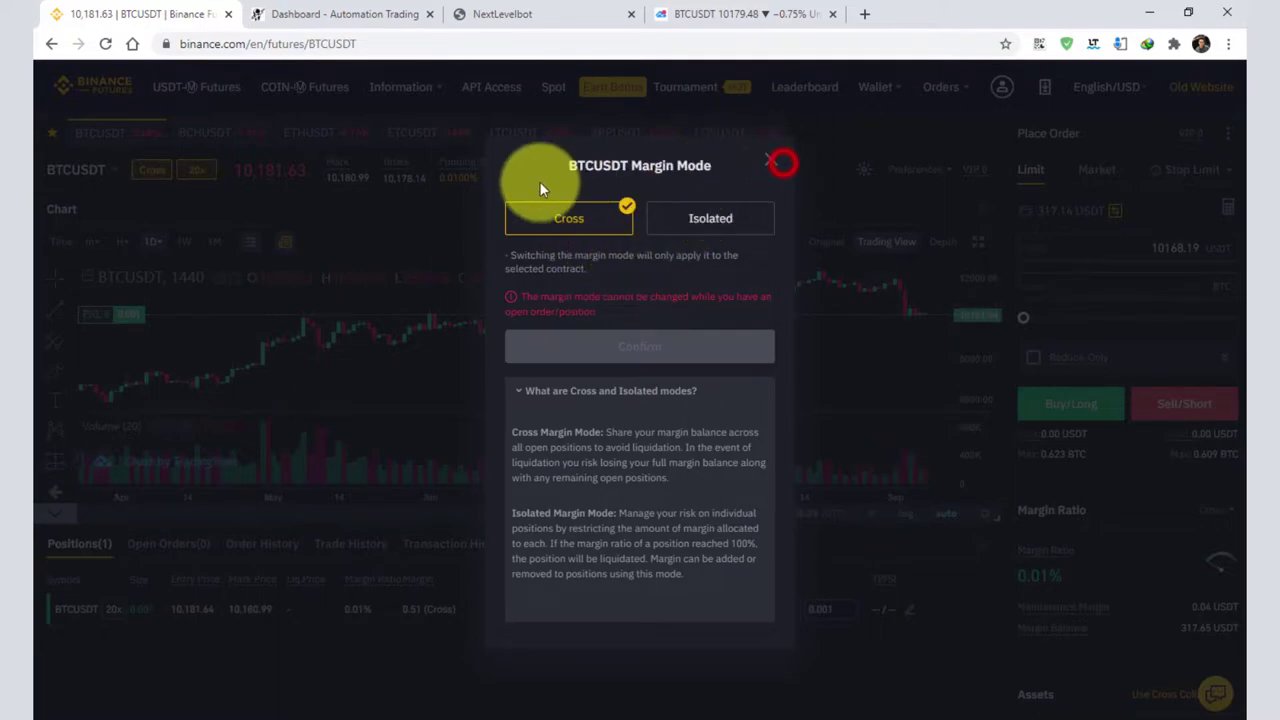
left_click(774, 161)
left_click(197, 171)
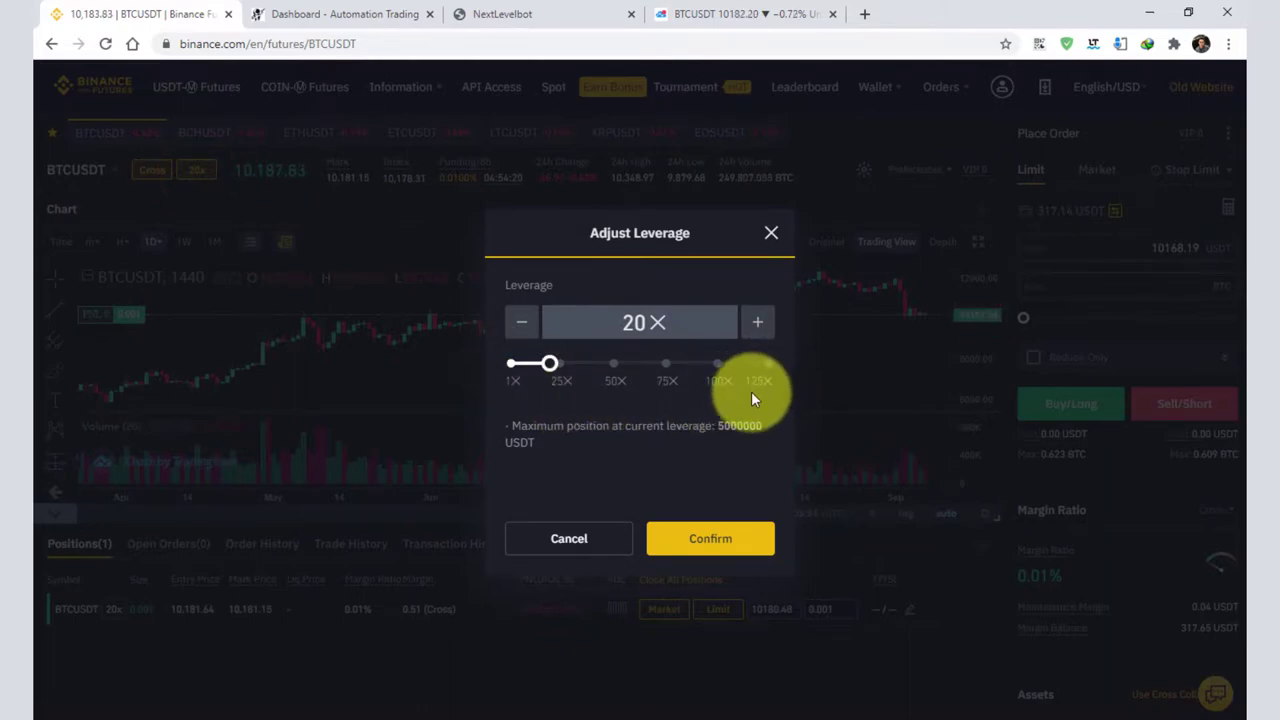
left_click(772, 234)
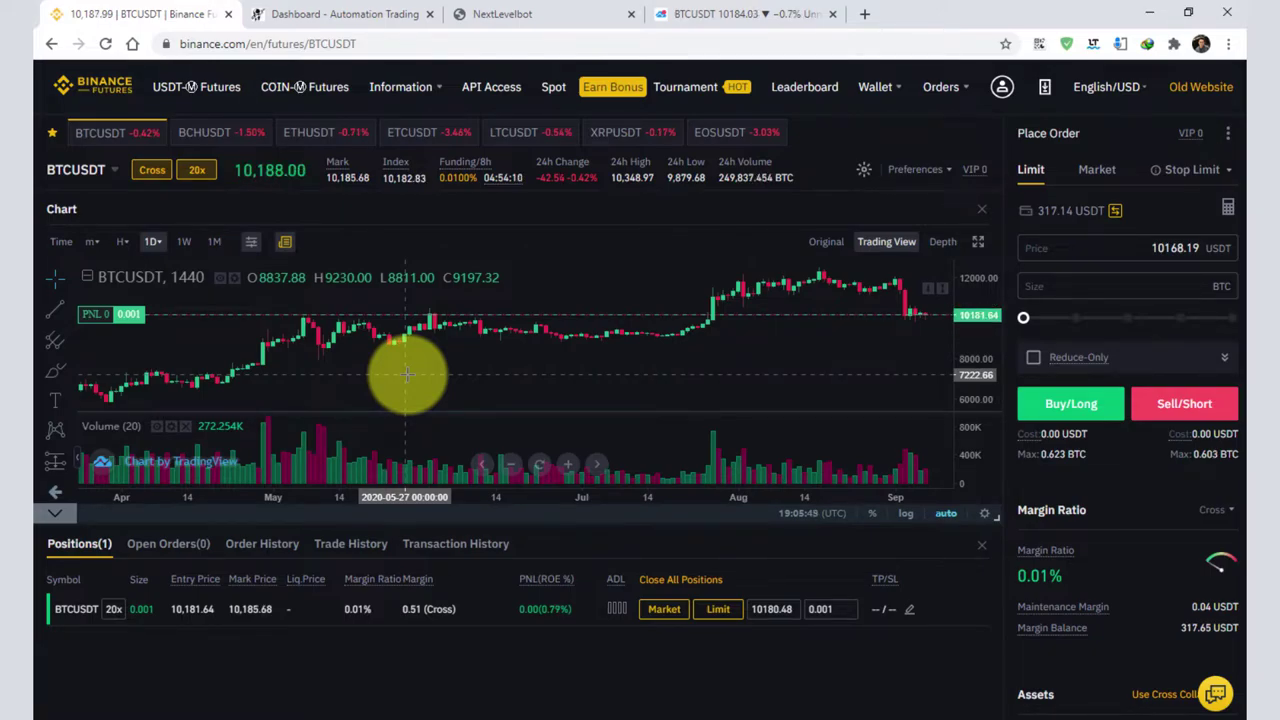
On the NextLevelBot syntax page, generate Binance Future close-position code without a trading symbol, and dismiss the generated code.
left_click(543, 14)
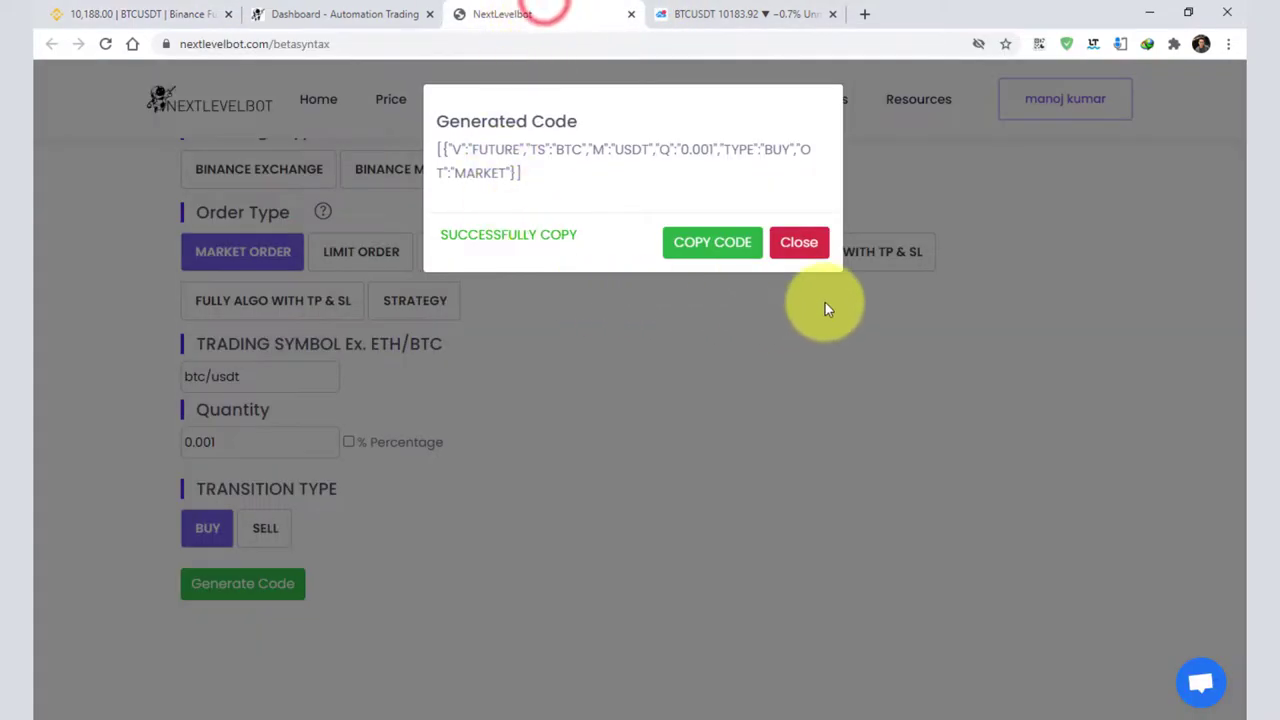
left_click(805, 242)
left_click(570, 335)
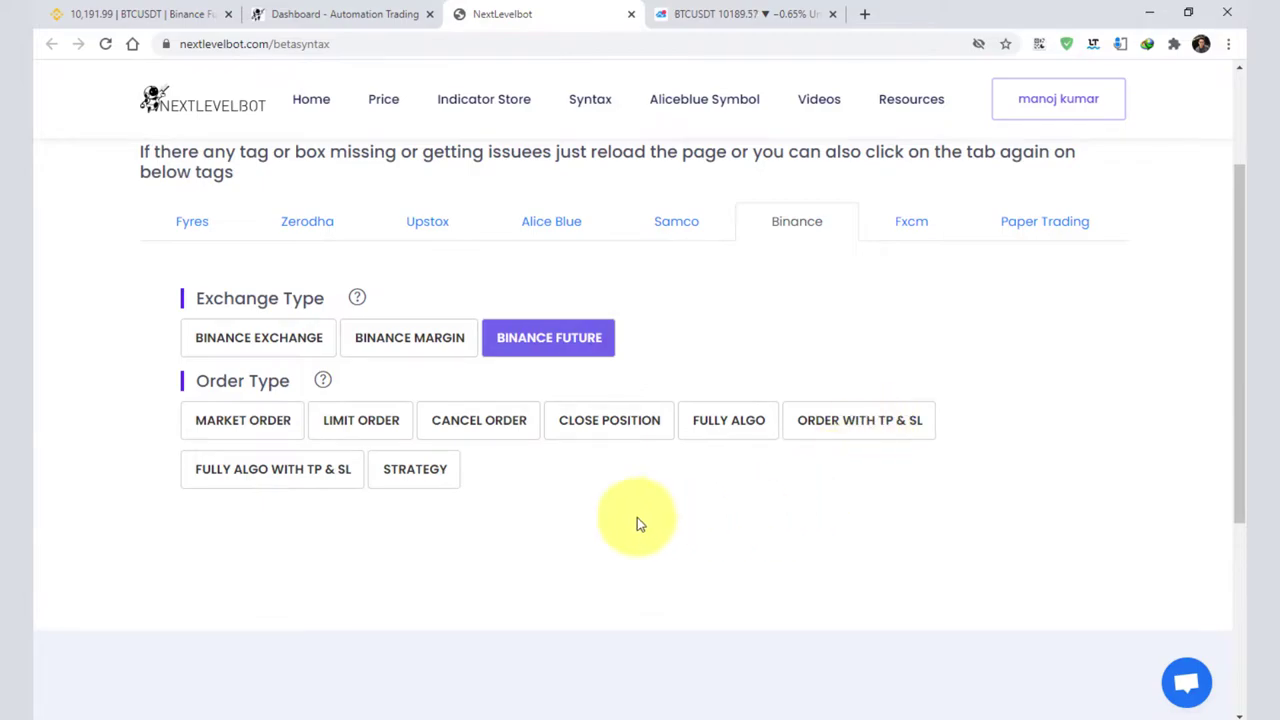
scroll(632, 518, "down", 1)
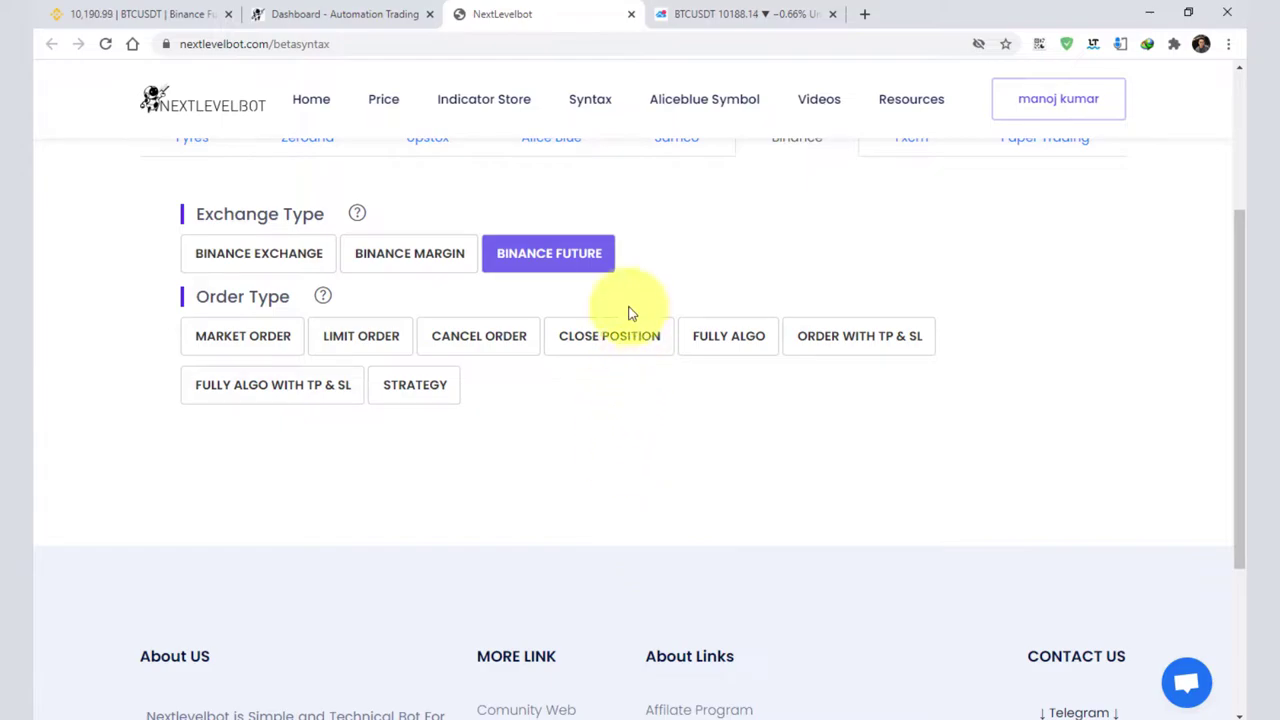
left_click(591, 354)
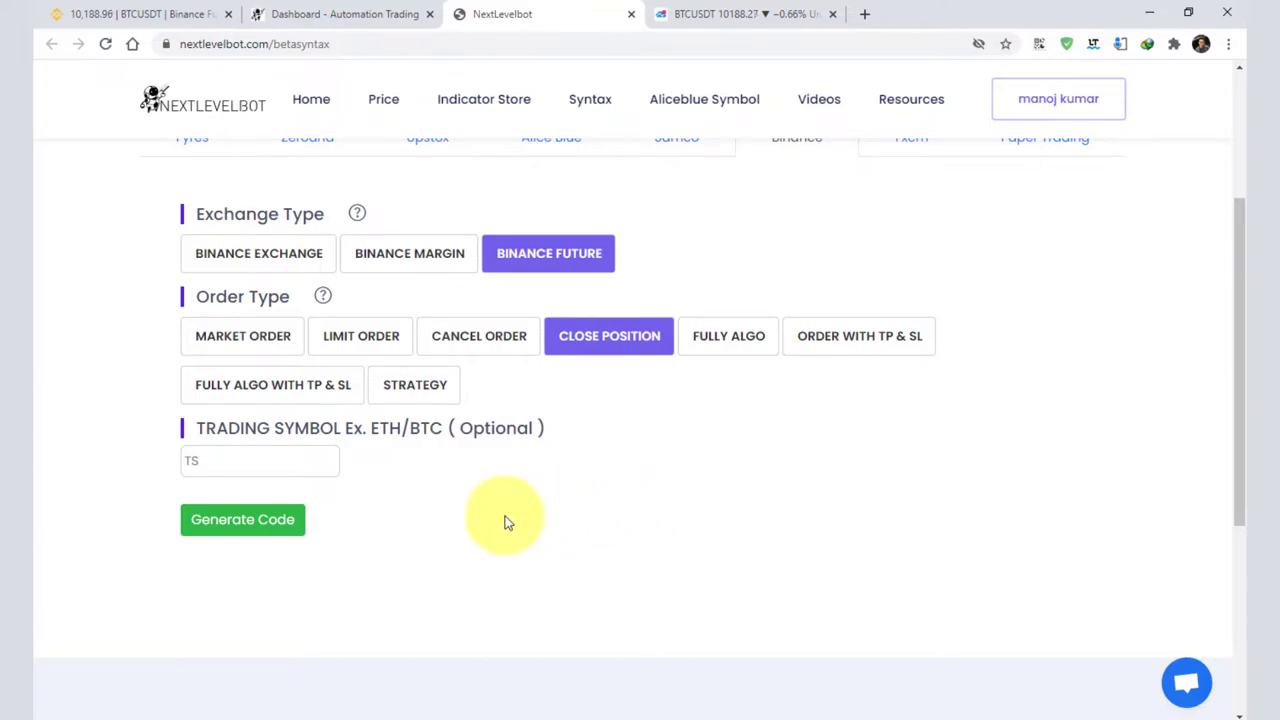
left_click_drag(198, 422, 380, 430)
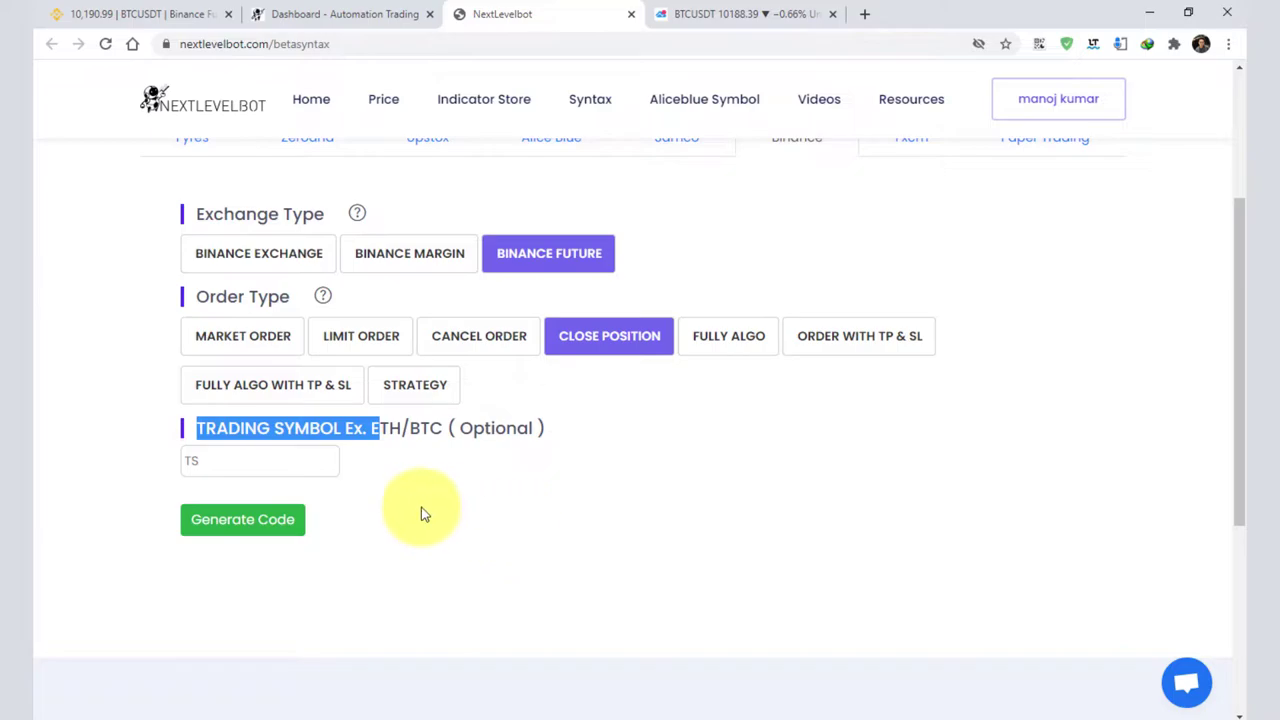
left_click(248, 522)
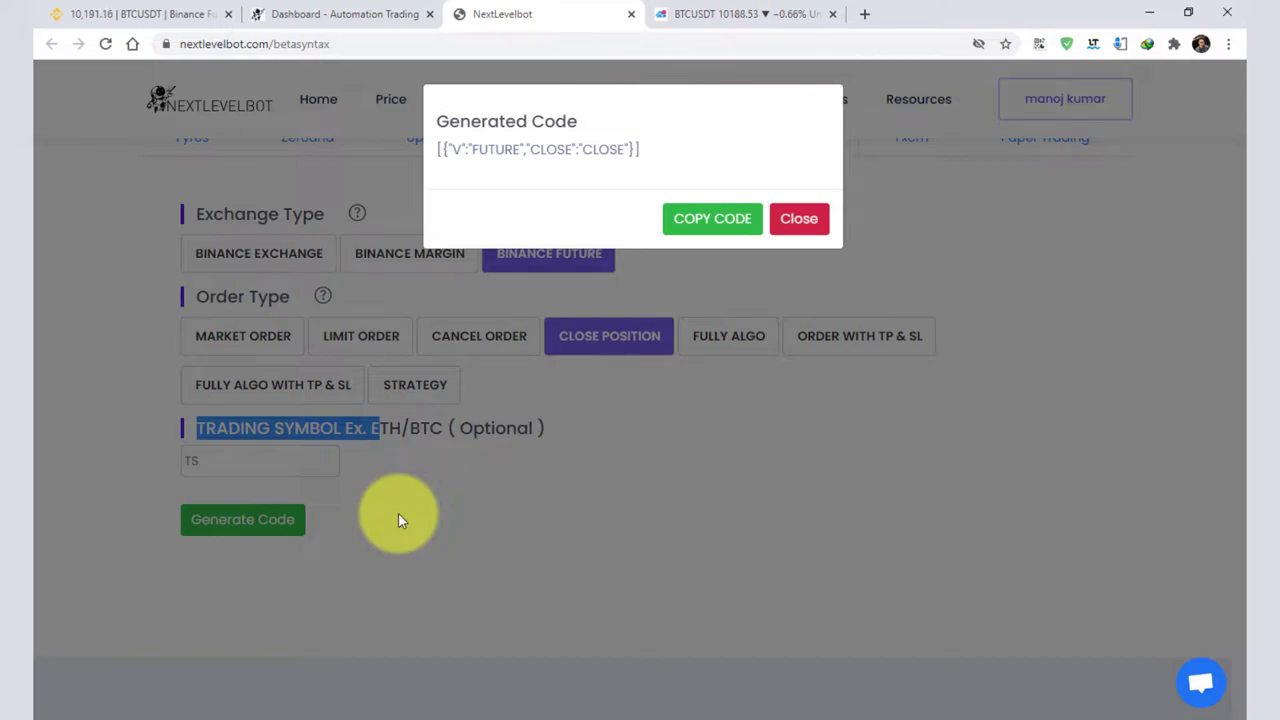
left_click(364, 516)
Enter btc/usdt as the trading symbol for the close-position order, generate the code and copy it.
left_click(220, 466)
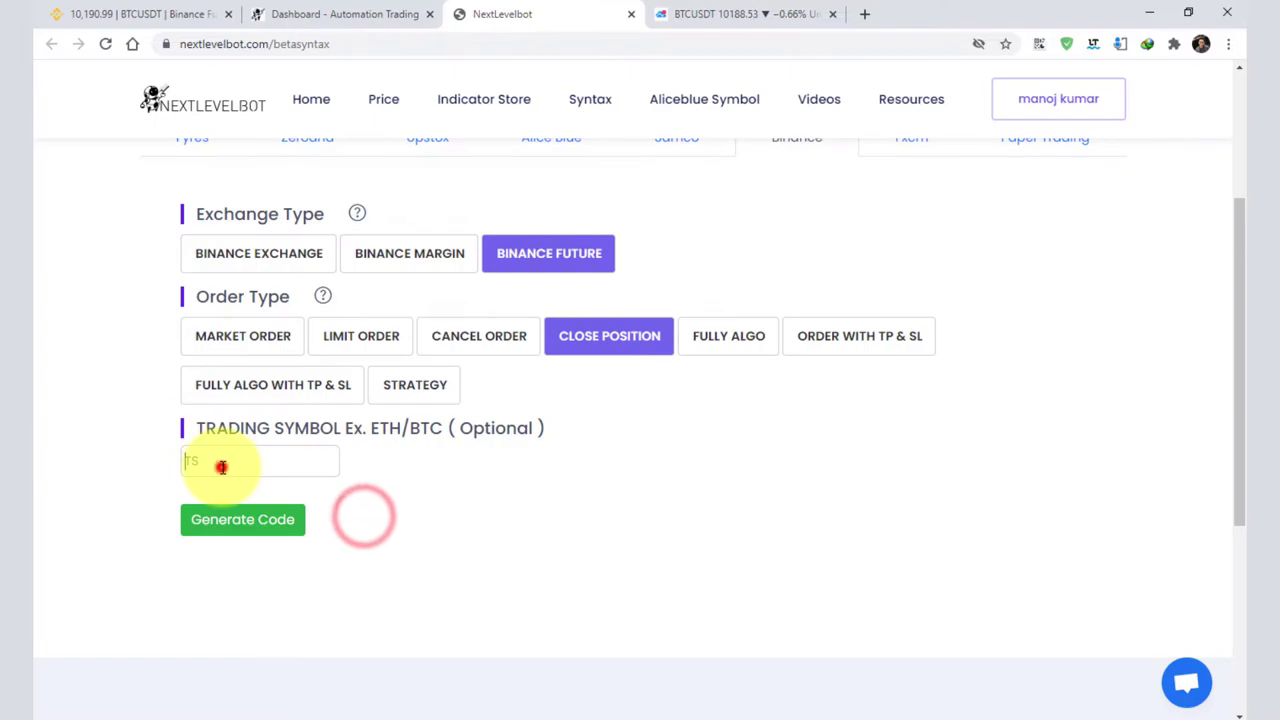
type("BT")
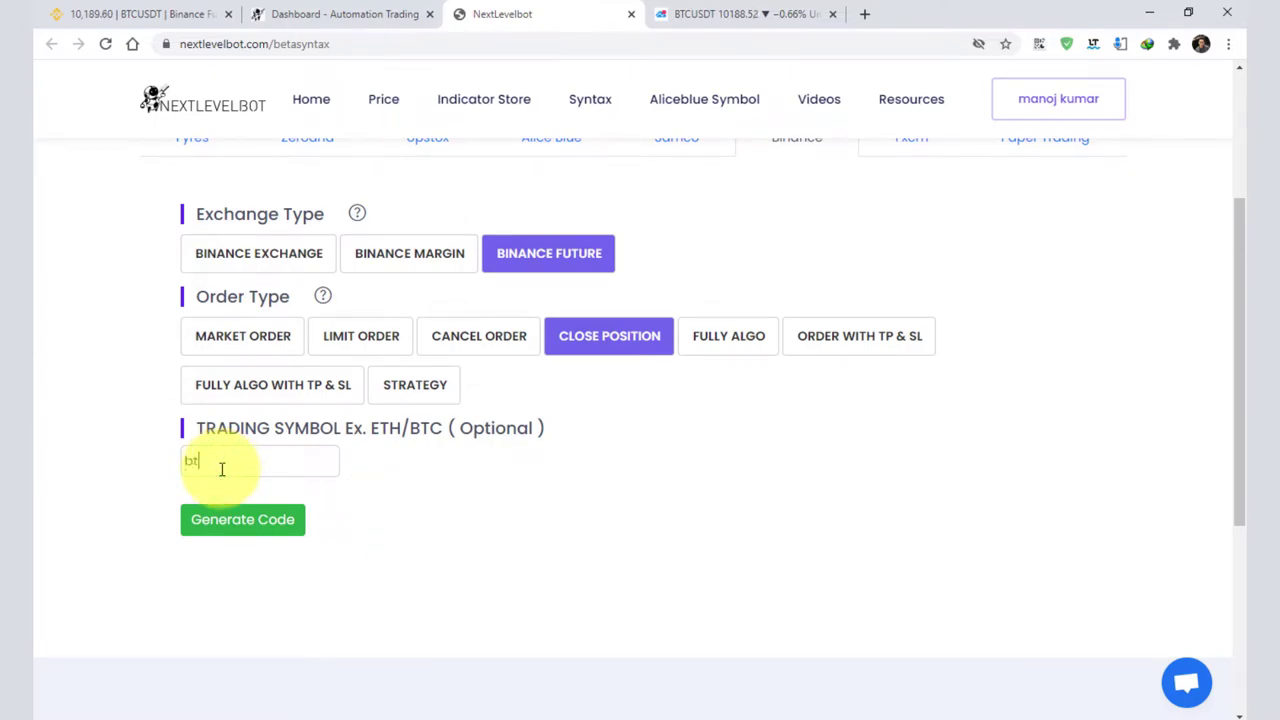
type("c/us")
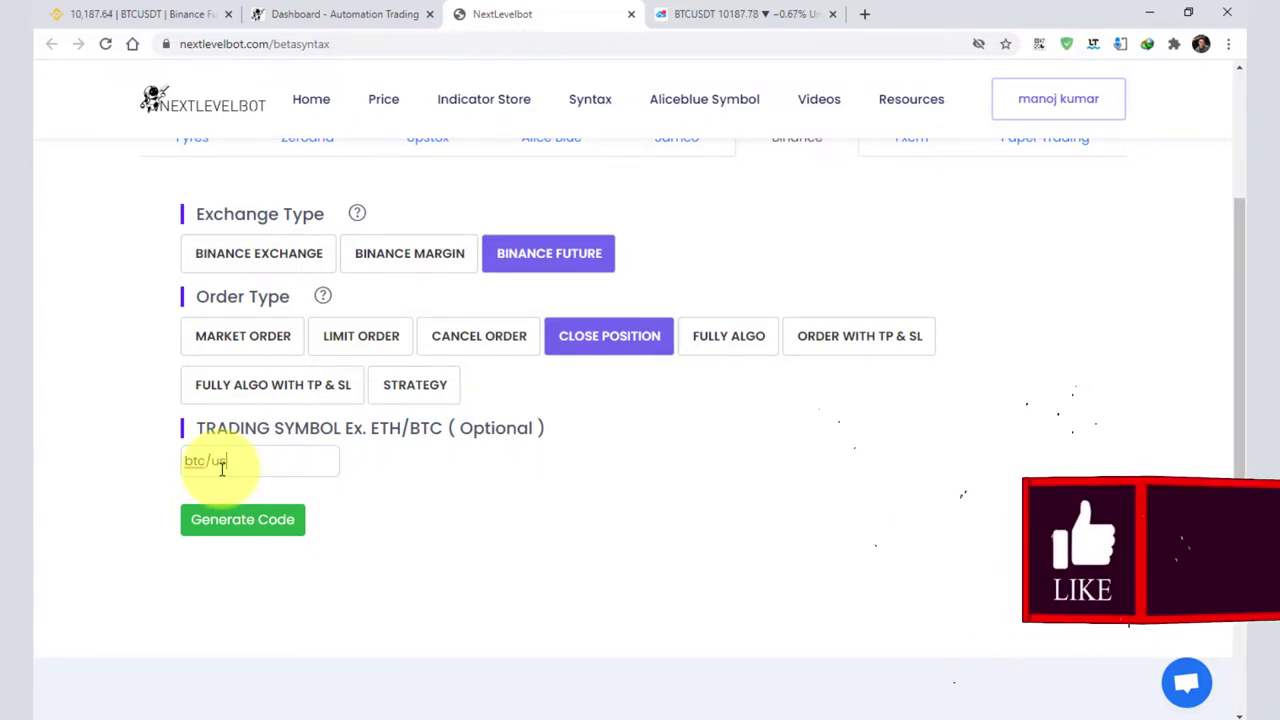
type("dt")
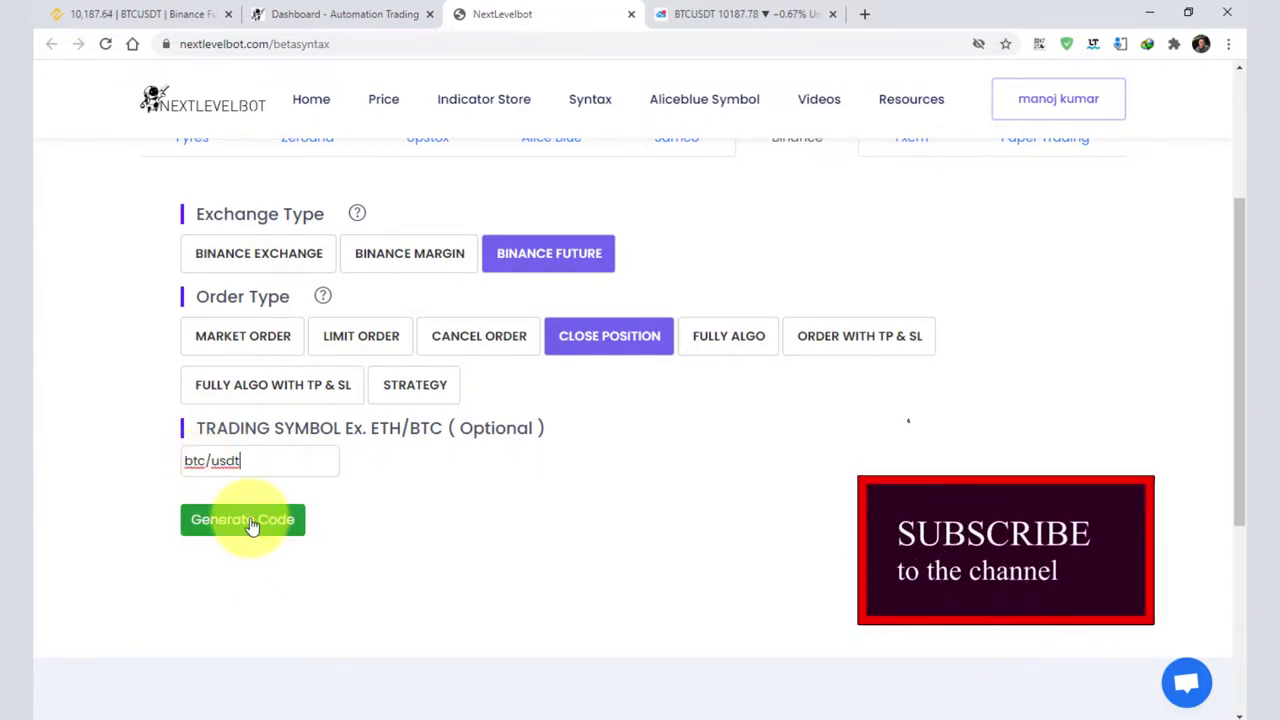
left_click(250, 522)
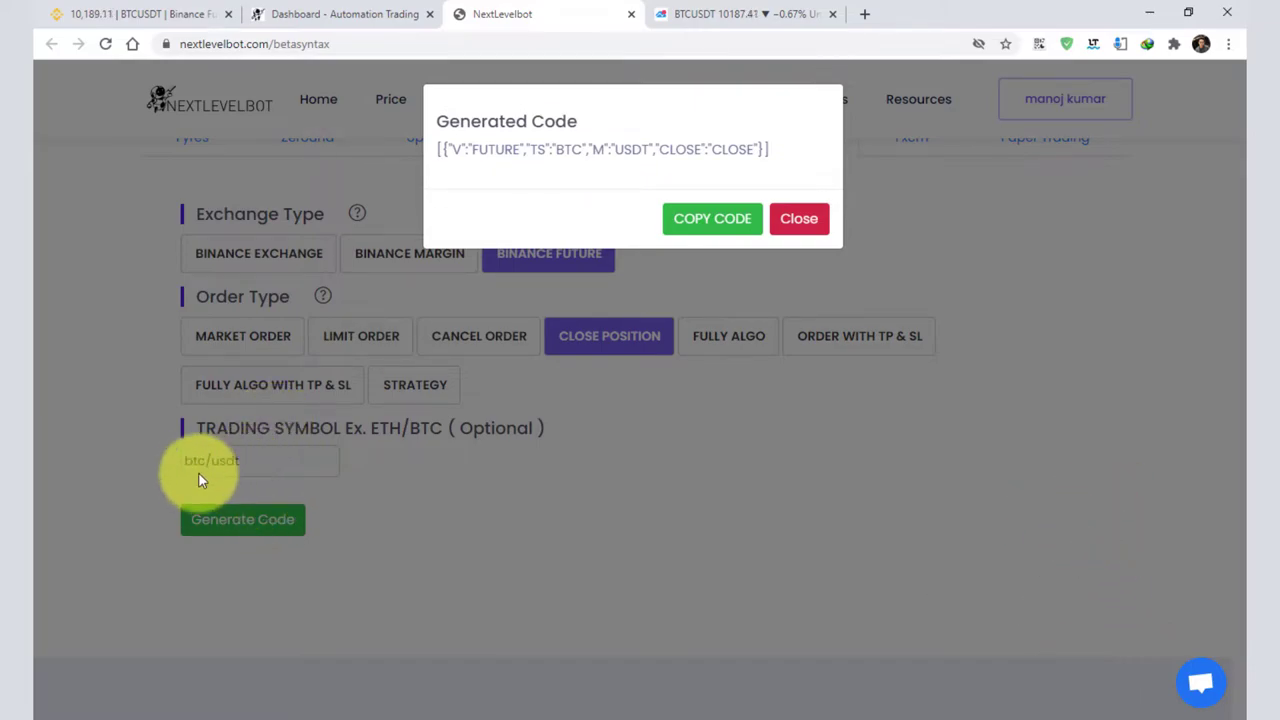
left_click(727, 218)
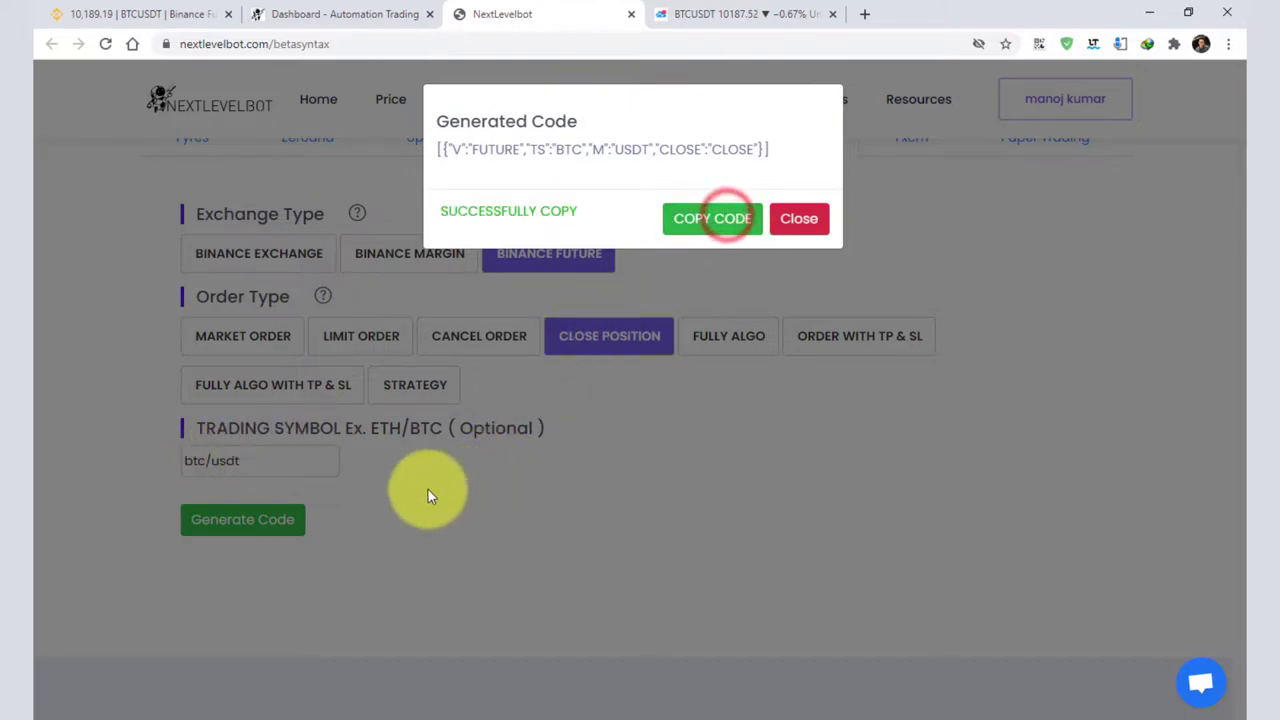
Switch to the TradingView chart and move the horizontal line up to about 10302.39, well above the current price.
left_click(323, 14)
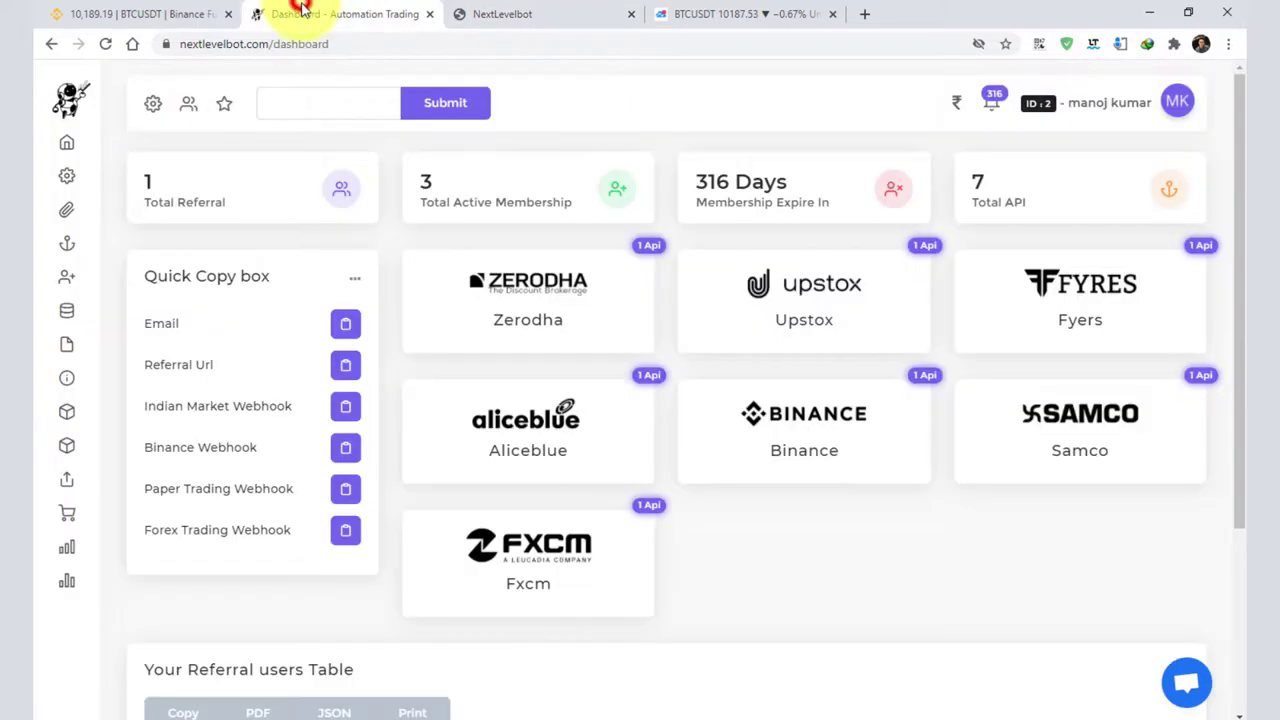
left_click(731, 12)
left_click_drag(528, 409, 510, 200)
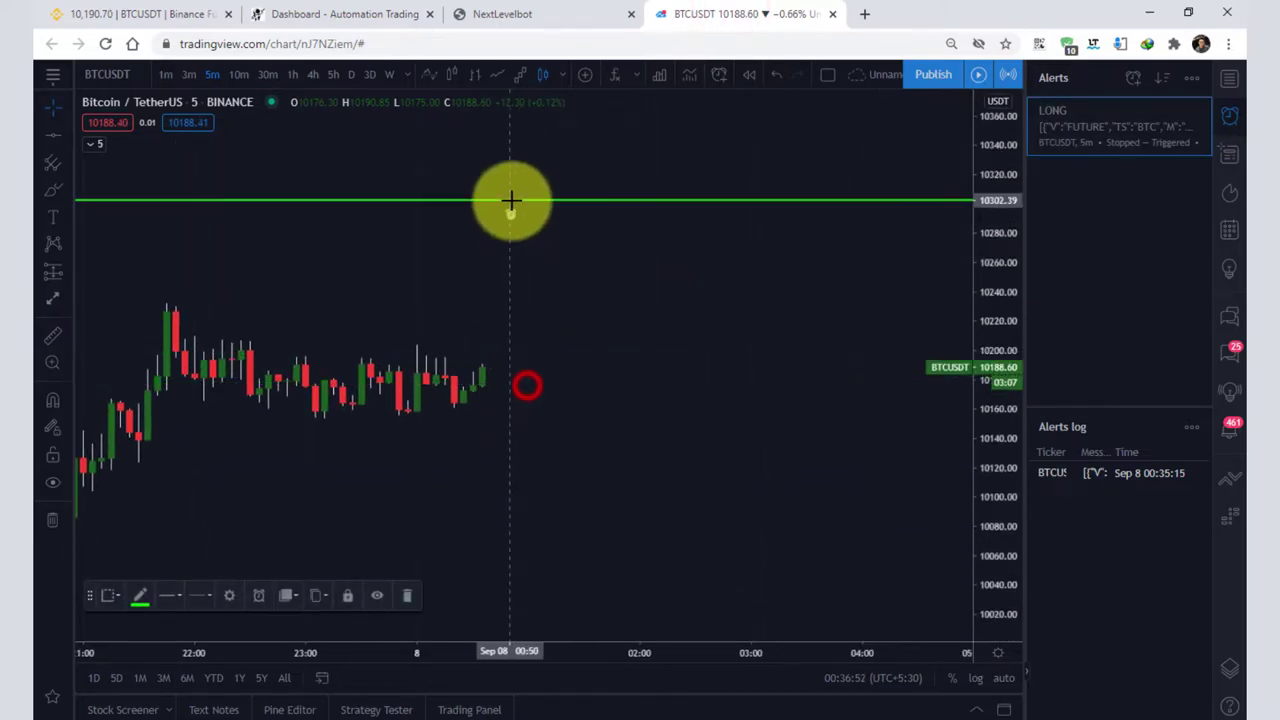
Edit the LONG alert on the horizontal line: replace its message with the copied close-position code, rename it tags, and save it.
right_click(510, 200)
left_click(566, 216)
scroll(700, 550, "down", 1)
left_click(751, 534)
key("ctrl+a")
key("ctrl+v")
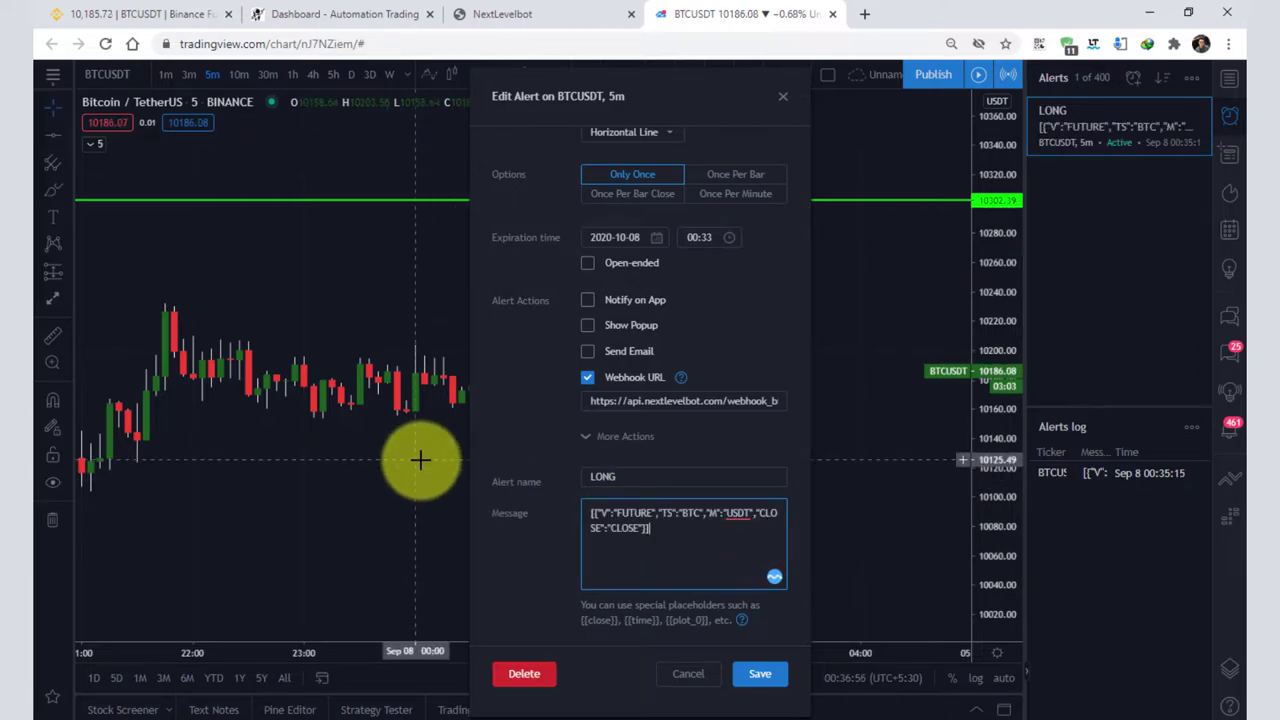
double_click(655, 476)
key("BackSpace")
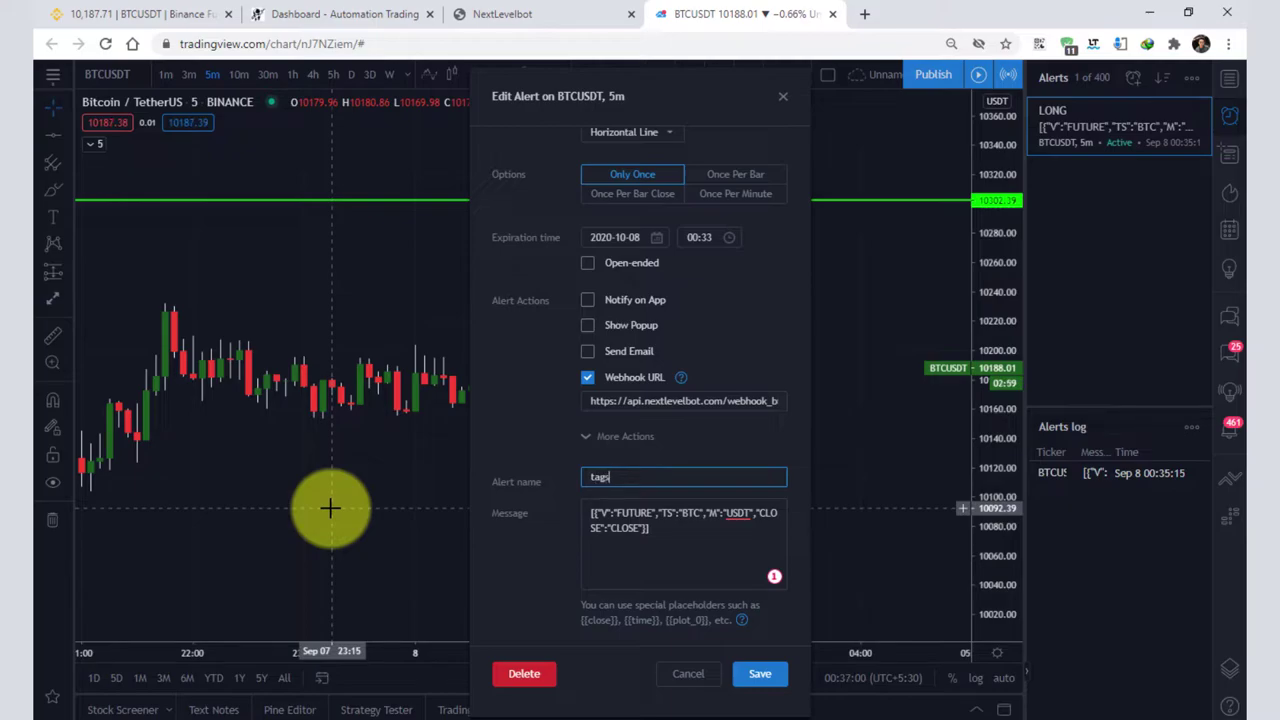
left_click(750, 675)
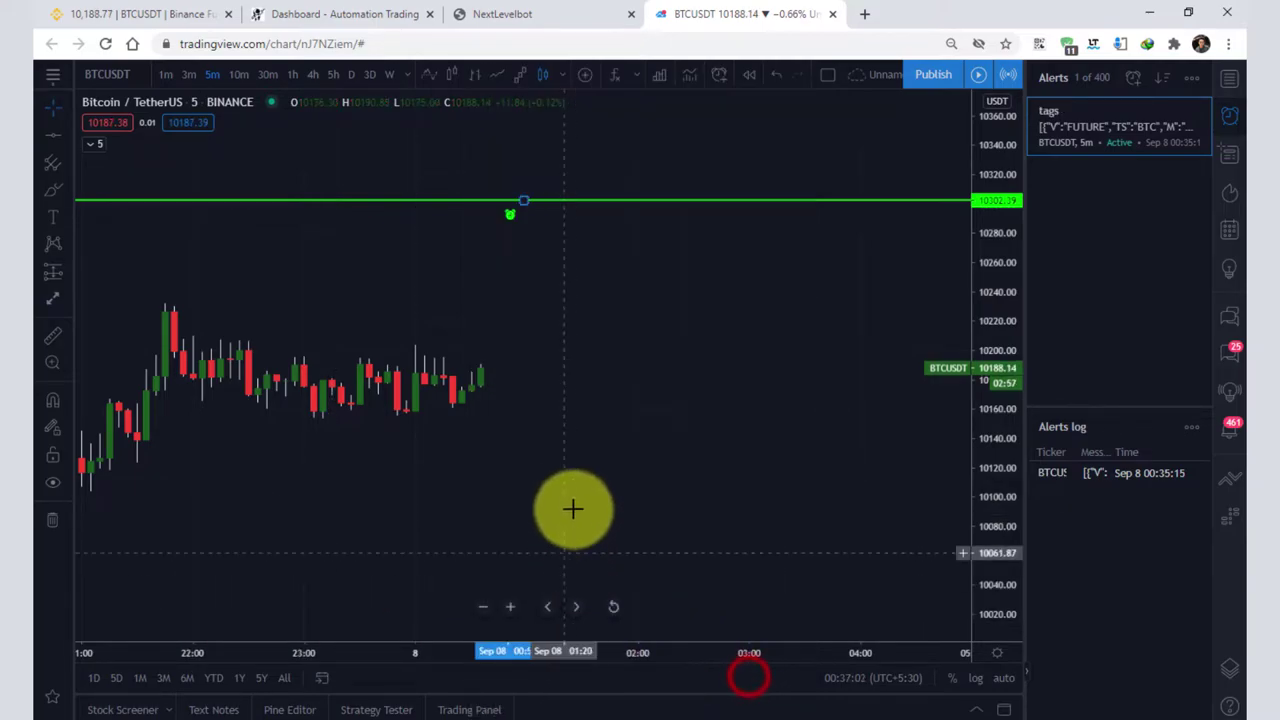
Move the TradingView horizontal line down to about 10182.19, checking the open positions in Binance Futures before and after.
left_click(105, 14)
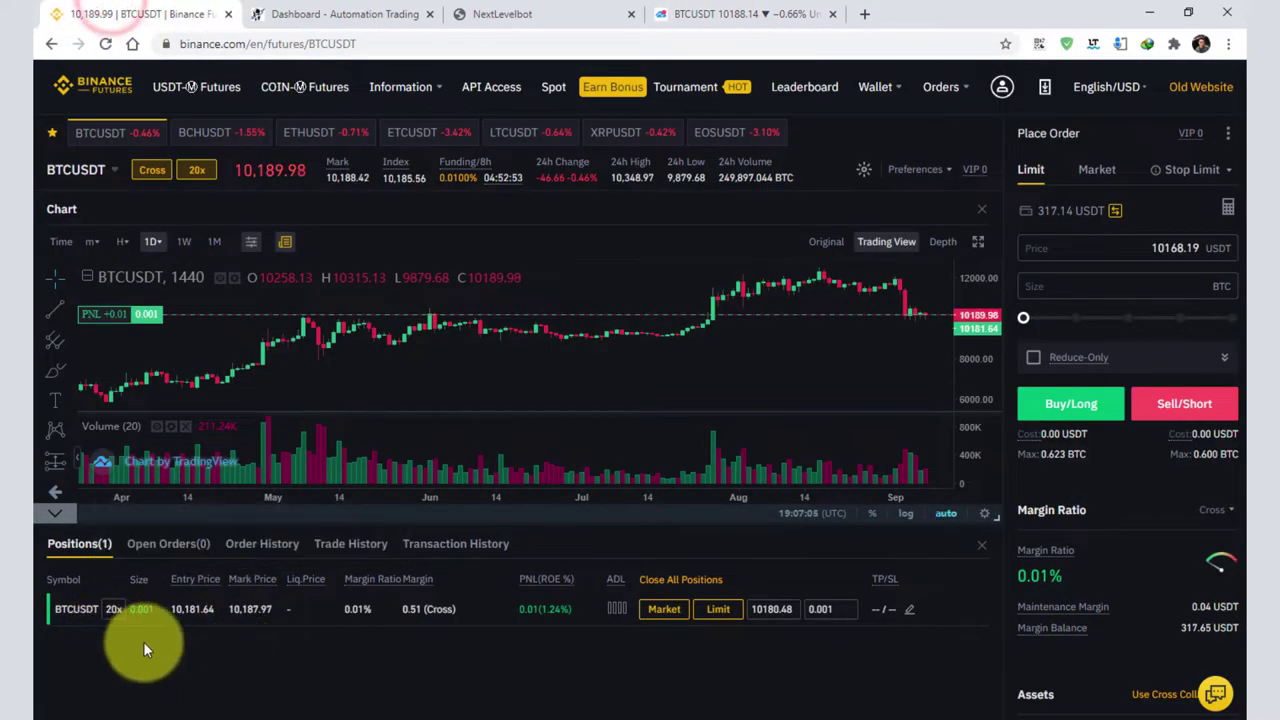
left_click(683, 14)
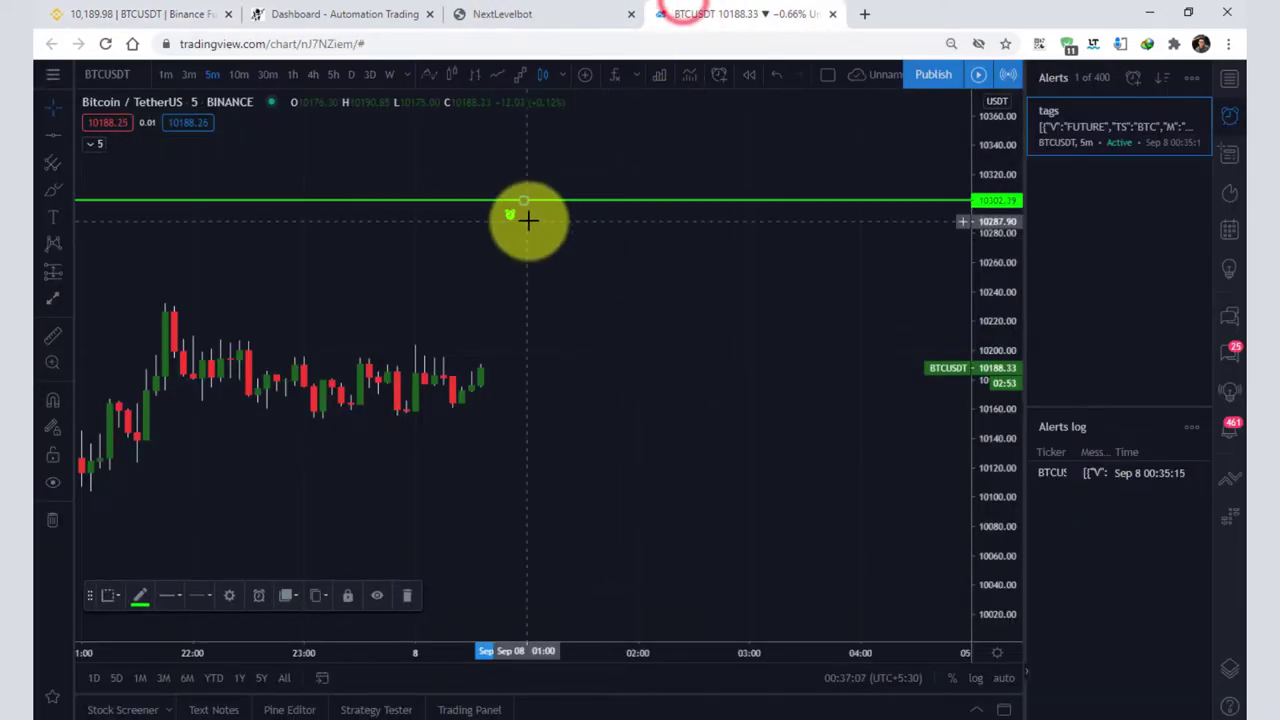
left_click_drag(523, 202, 492, 376)
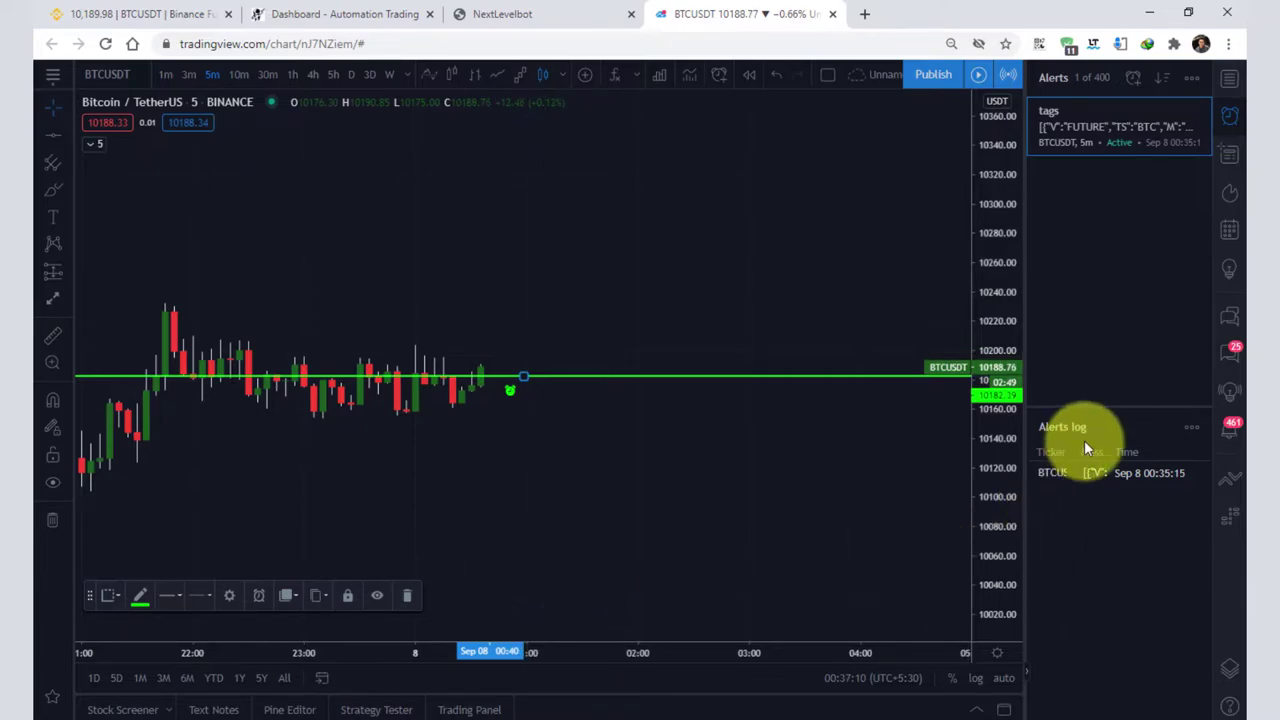
left_click(160, 14)
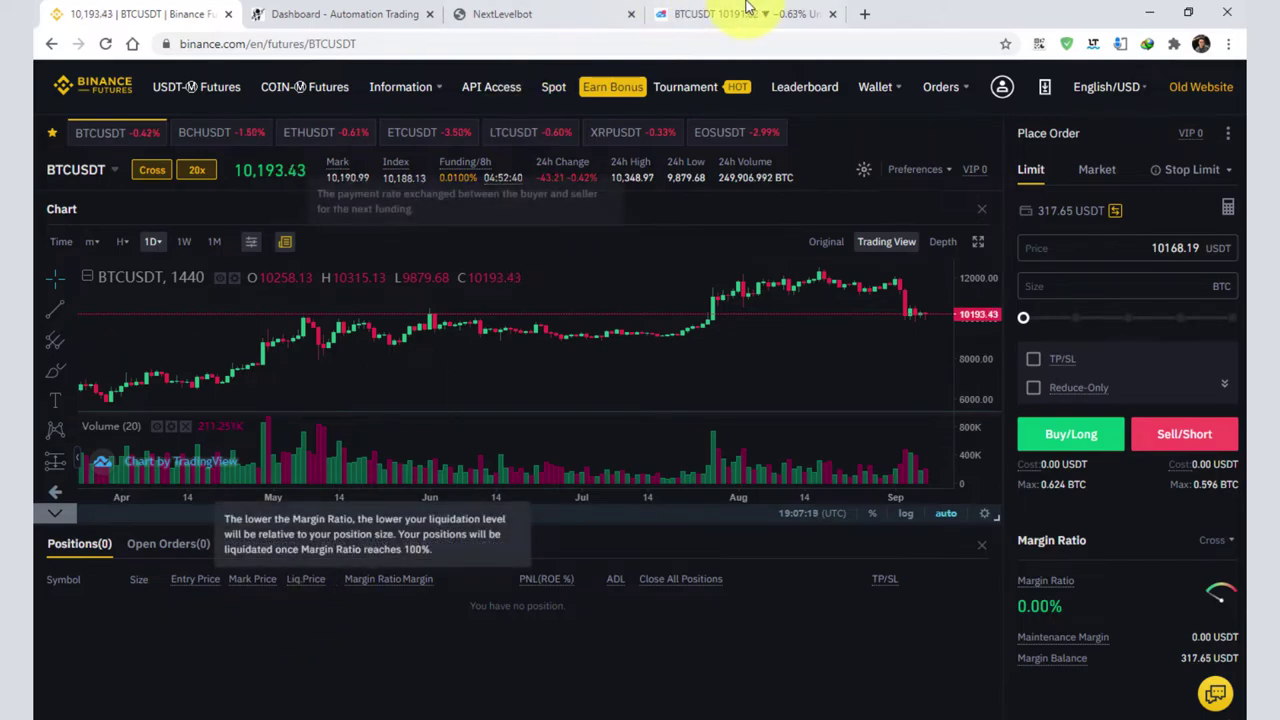
Return to the NextLevelBot syntax page and set up a Binance Future limit order with the trading symbol btc/usdt.
left_click(522, 12)
left_click(799, 218)
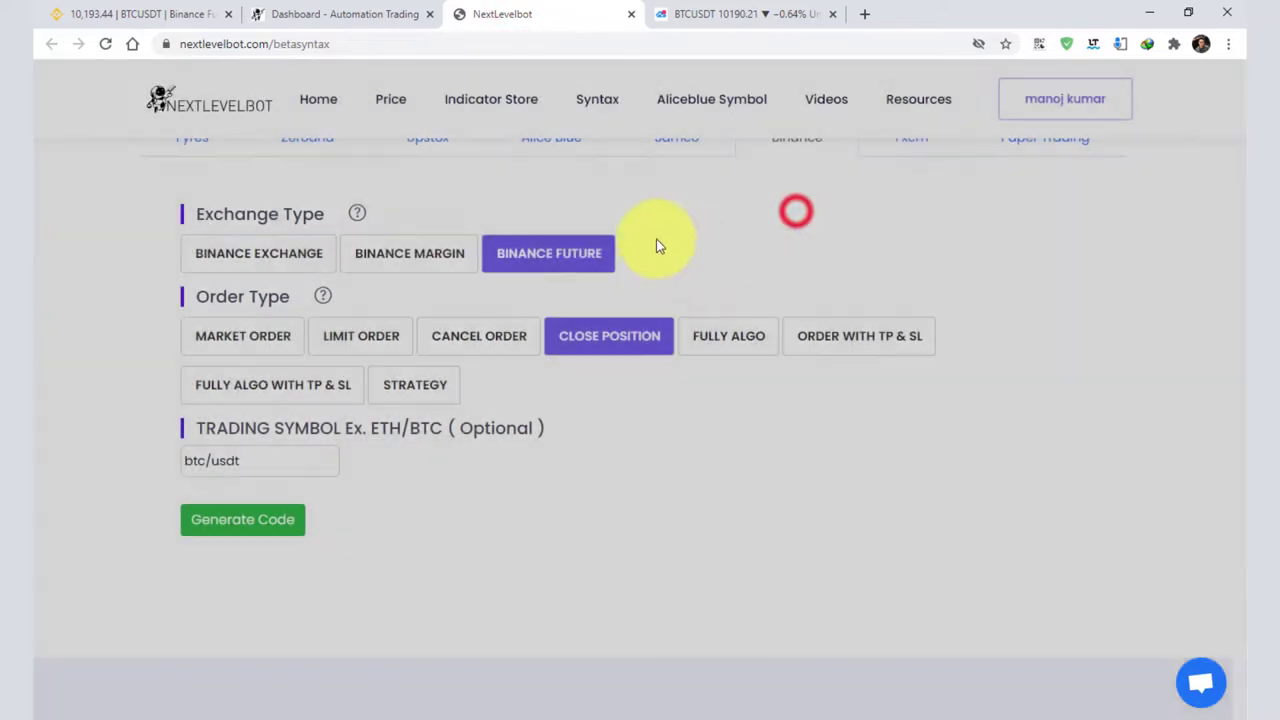
left_click(563, 255)
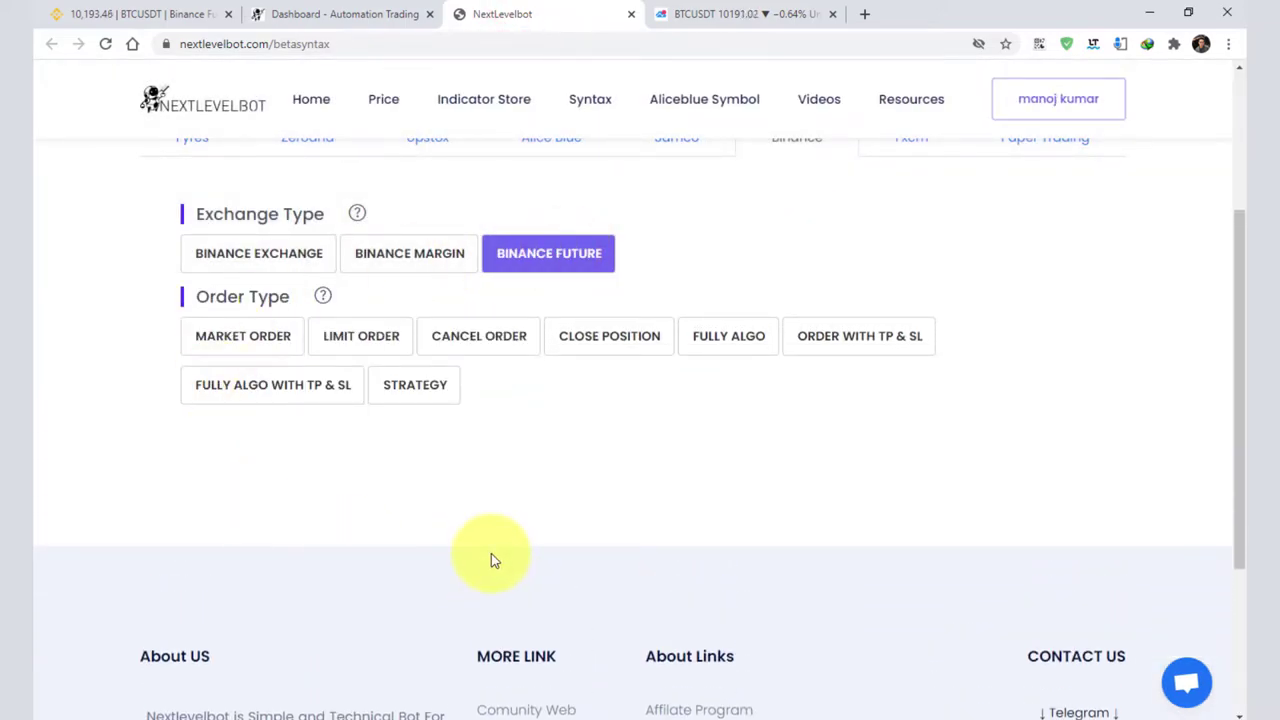
left_click(364, 338)
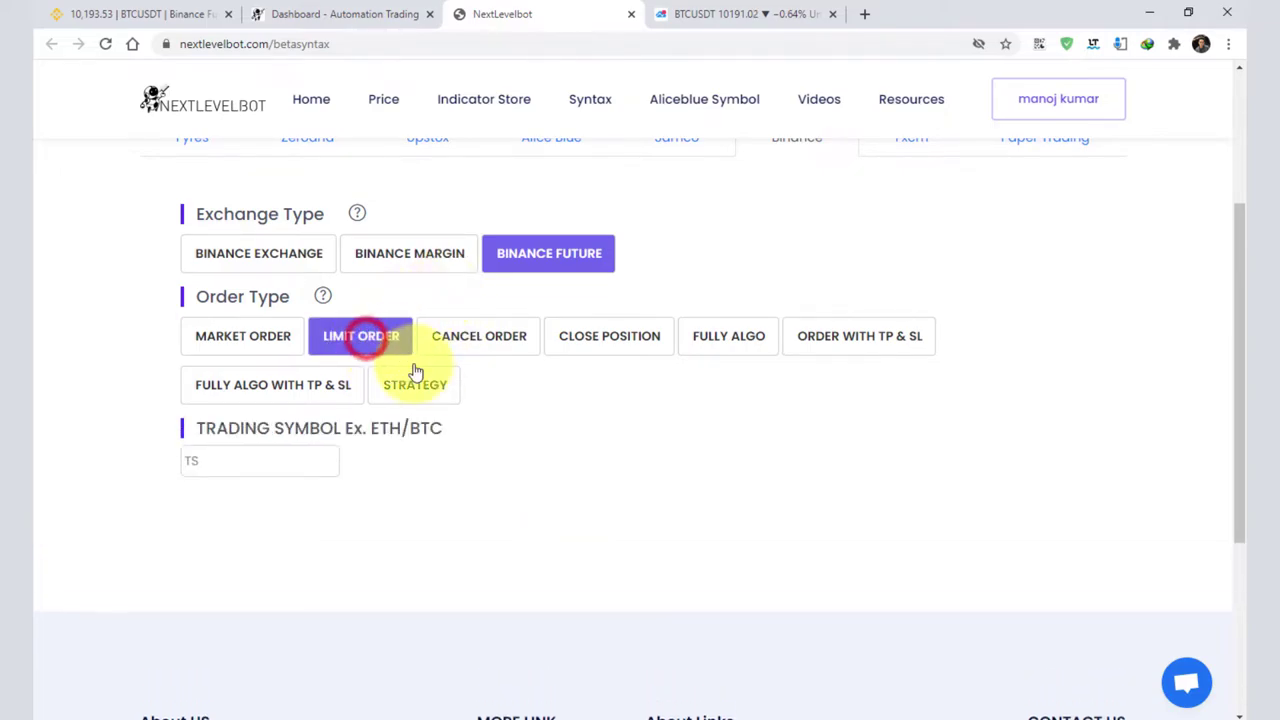
left_click(244, 458)
type("b")
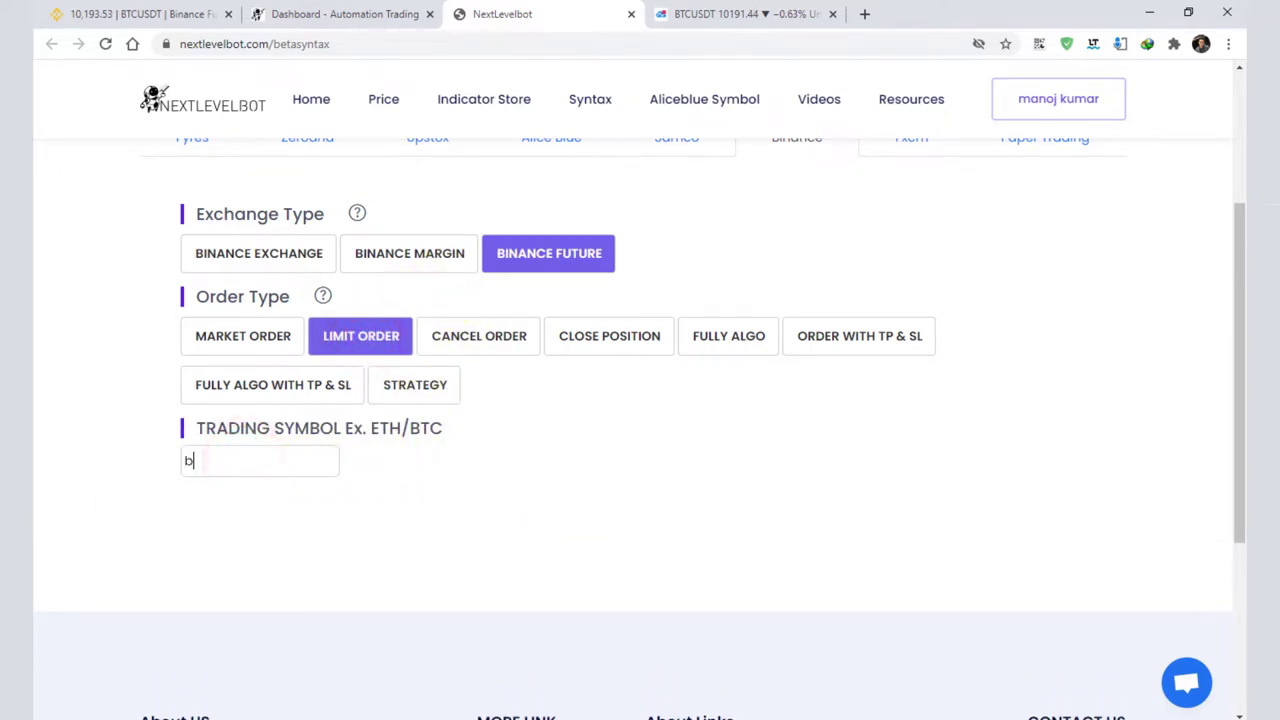
type("t")
type("c/")
type("u7sd")
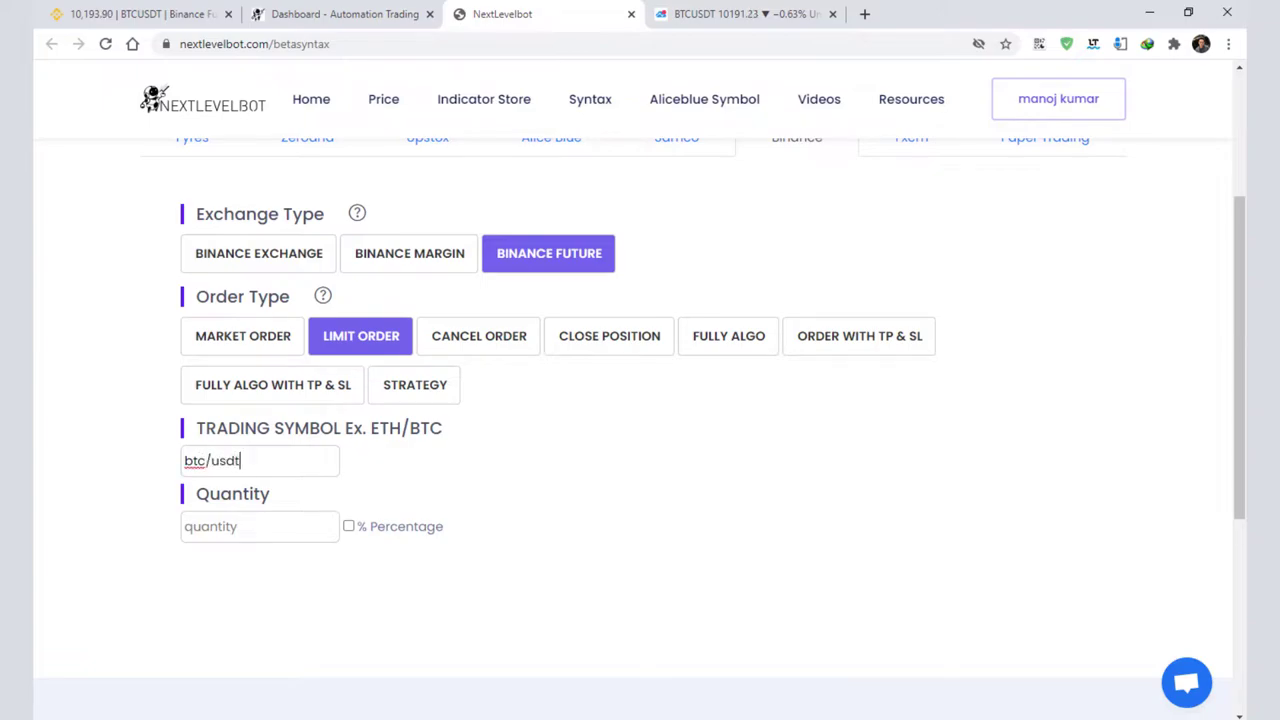
Set the limit order's quantity to 0.001, PR (LIMIT) to 50 and transition type to BUY, and generate its code.
left_click(270, 530)
type("0.")
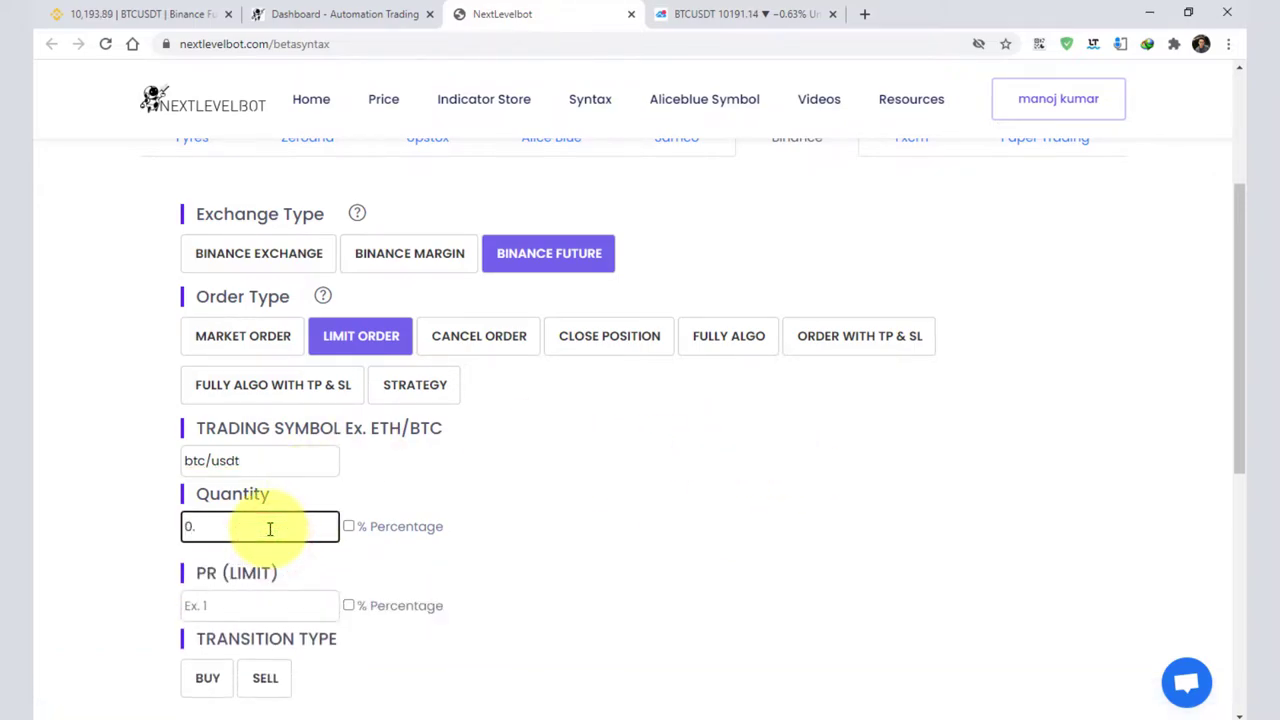
type("001")
scroll(285, 530, "down", 1)
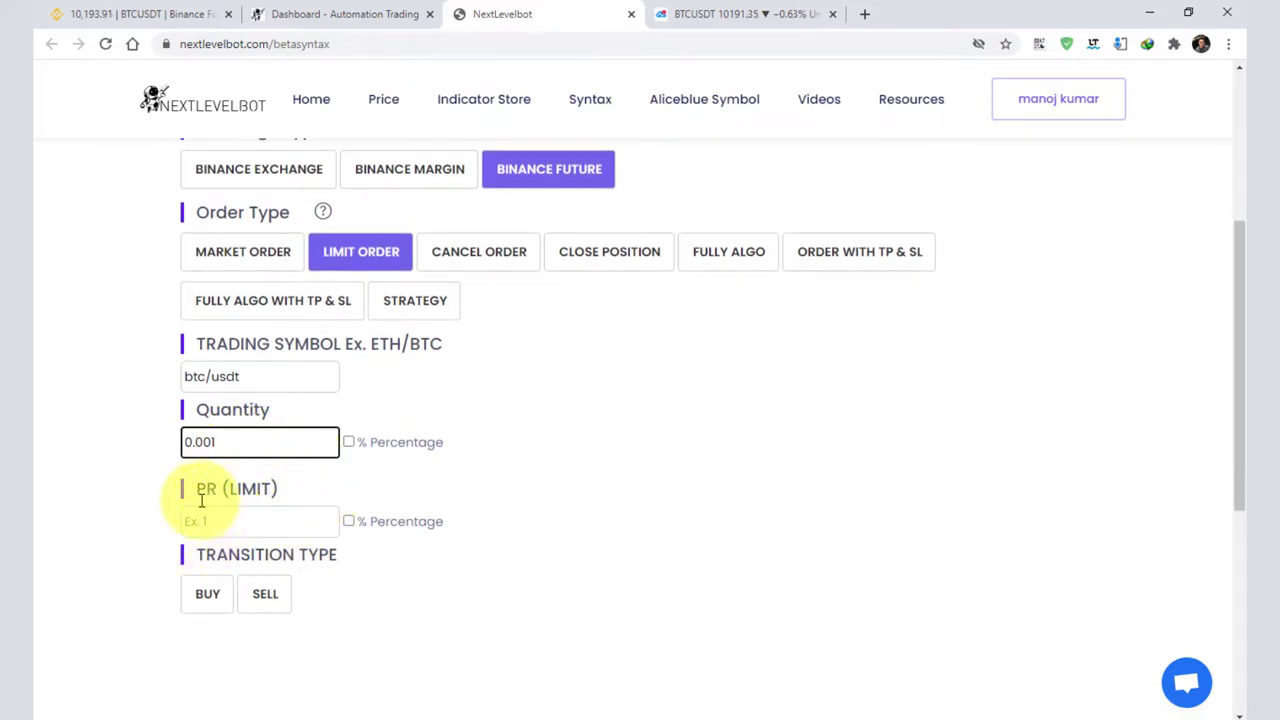
left_click_drag(196, 490, 420, 492)
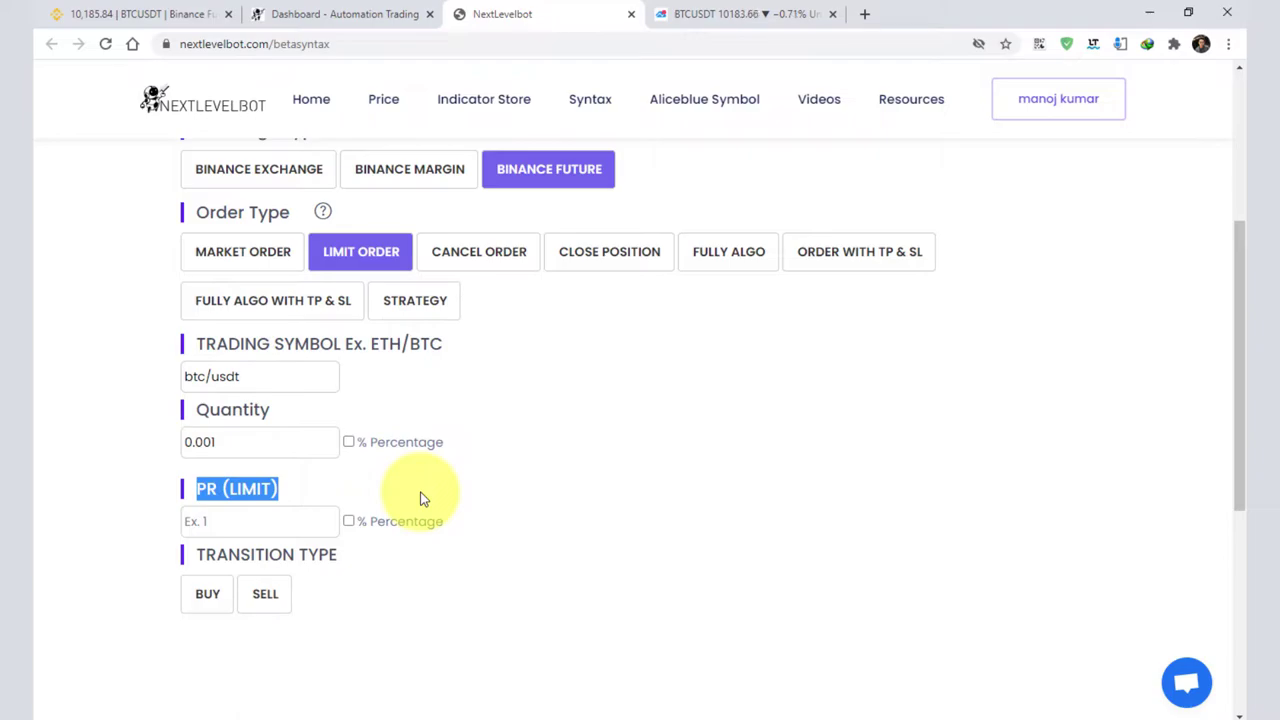
left_click(246, 518)
type("50")
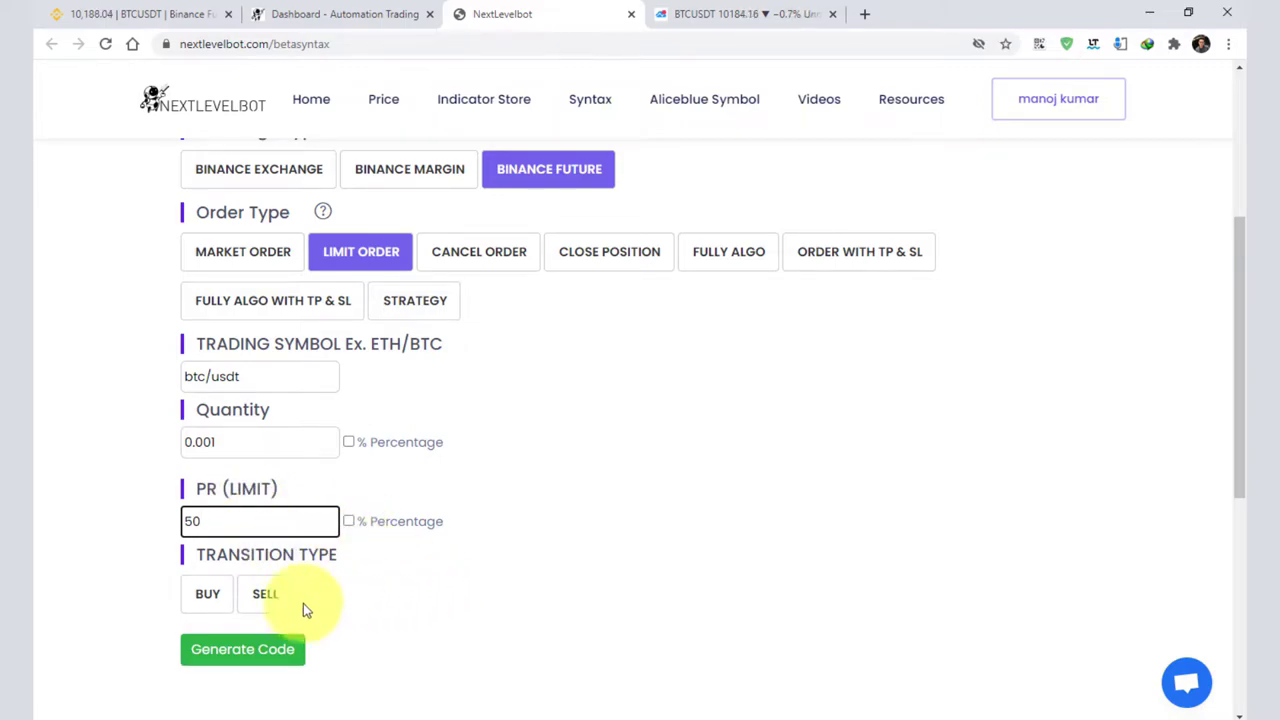
left_click(207, 594)
left_click(245, 652)
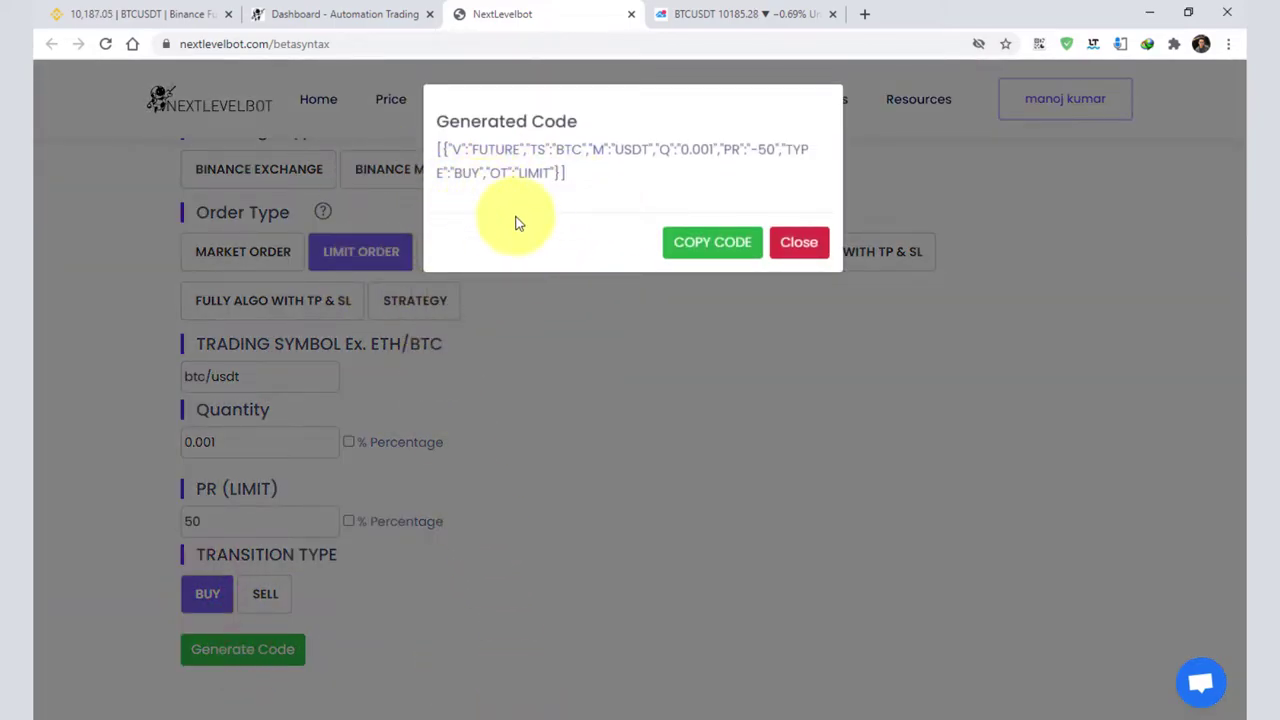
Copy the generated limit-order code, then move the horizontal line on the TradingView chart up to about 10299.80.
left_click(707, 245)
left_click(322, 12)
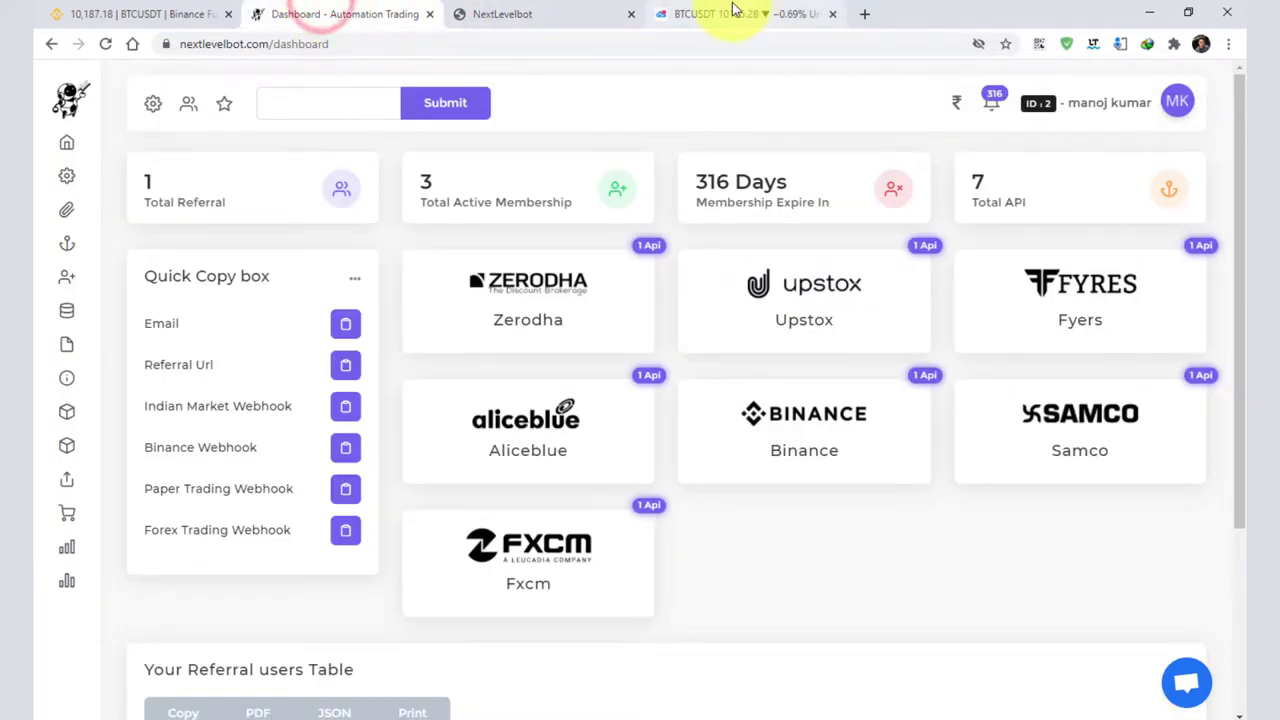
left_click(690, 8)
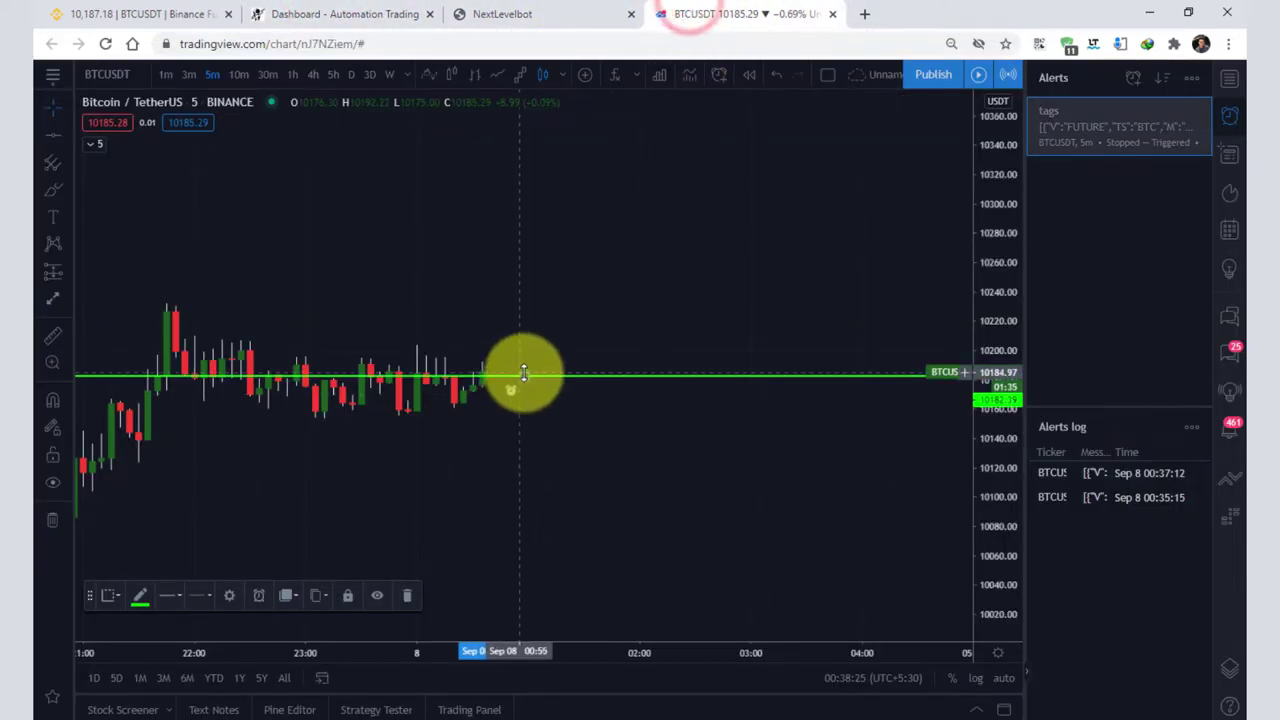
left_click_drag(523, 371, 514, 206)
Edit the horizontal line's alert, replace its message with the copied limit-order code, and save it.
right_click(514, 206)
left_click(575, 229)
scroll(558, 291, "down", 2)
left_click(685, 548)
key("ctrl+a")
key("ctrl+v")
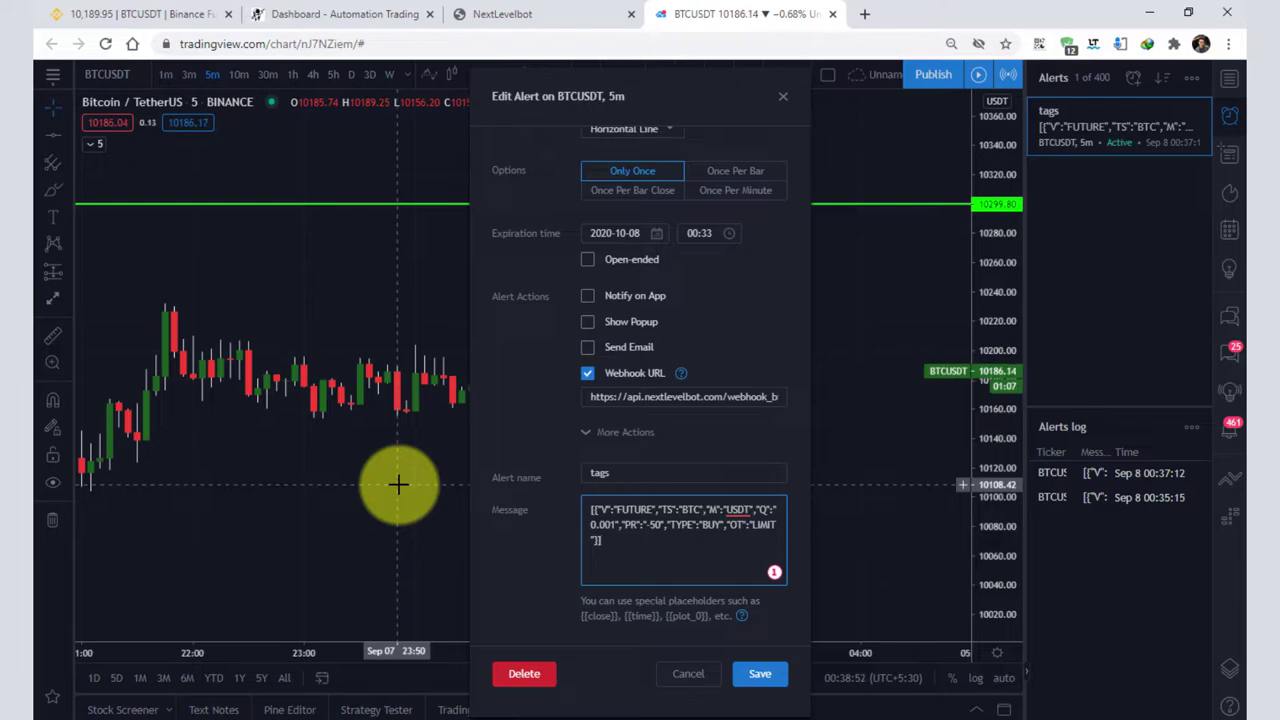
left_click(760, 673)
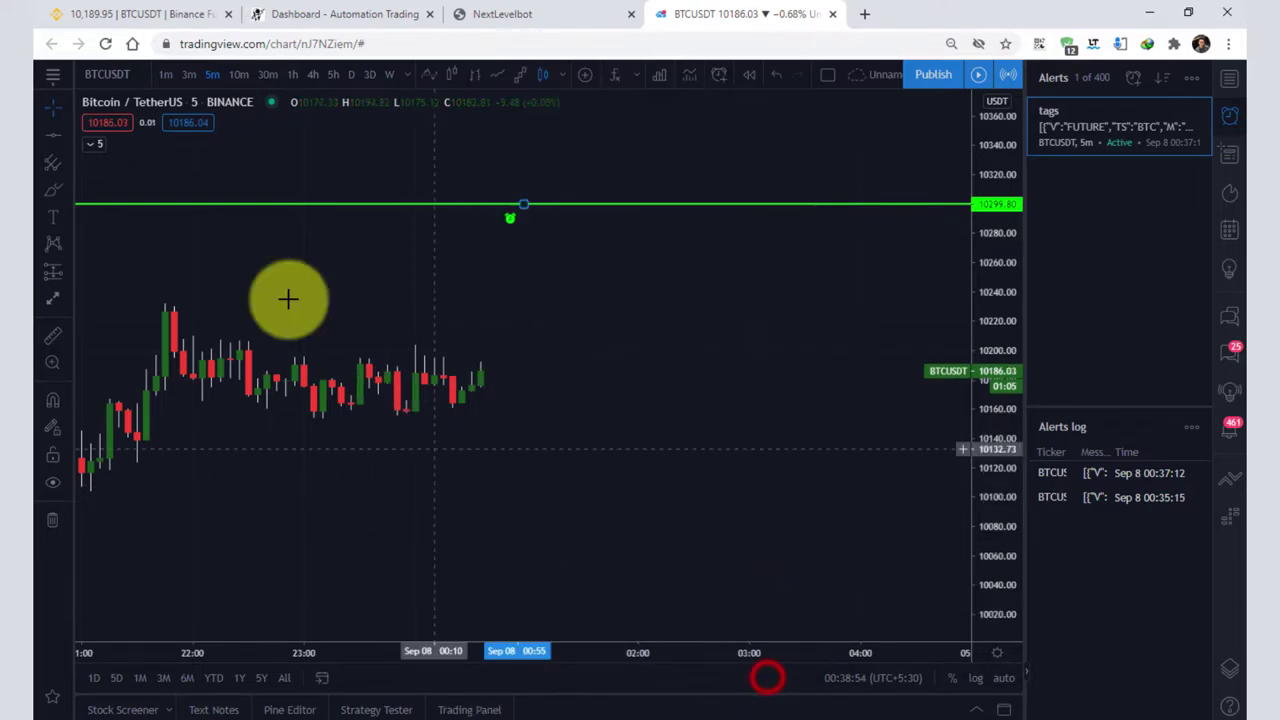
Move the TradingView horizontal line down to about 10183.42, checking the open orders in Binance Futures before and after.
left_click(103, 12)
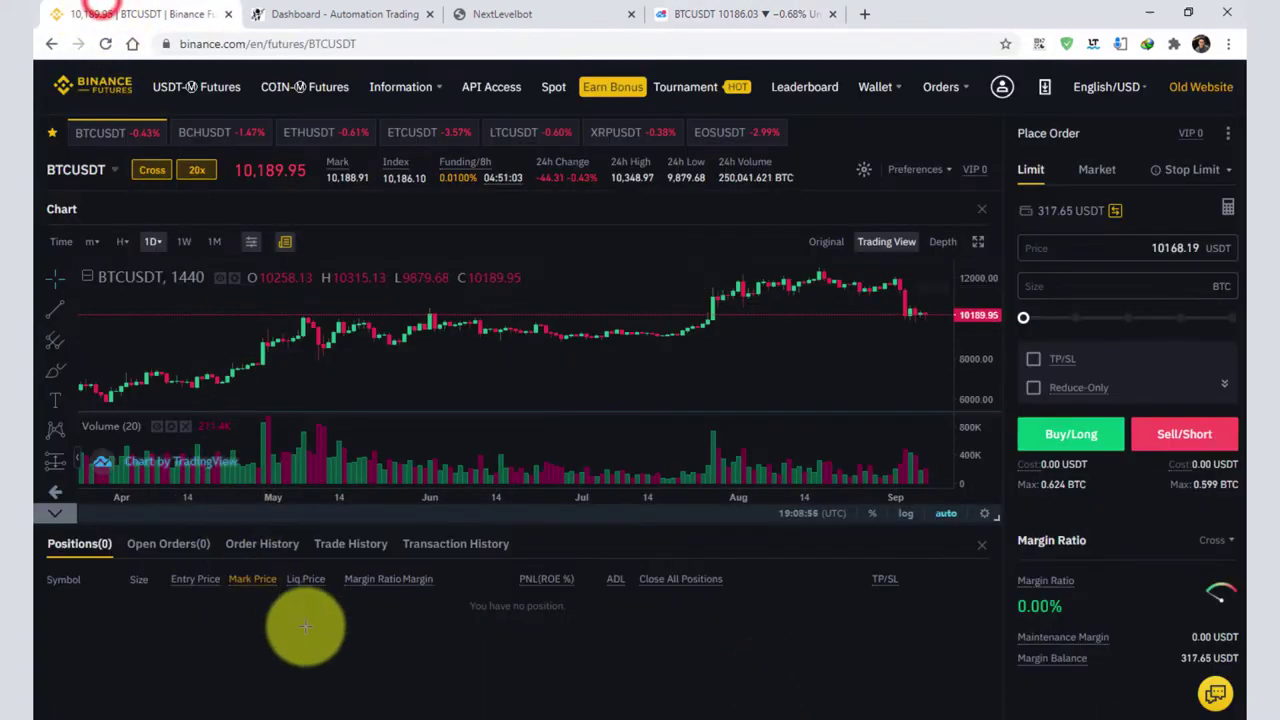
left_click(170, 556)
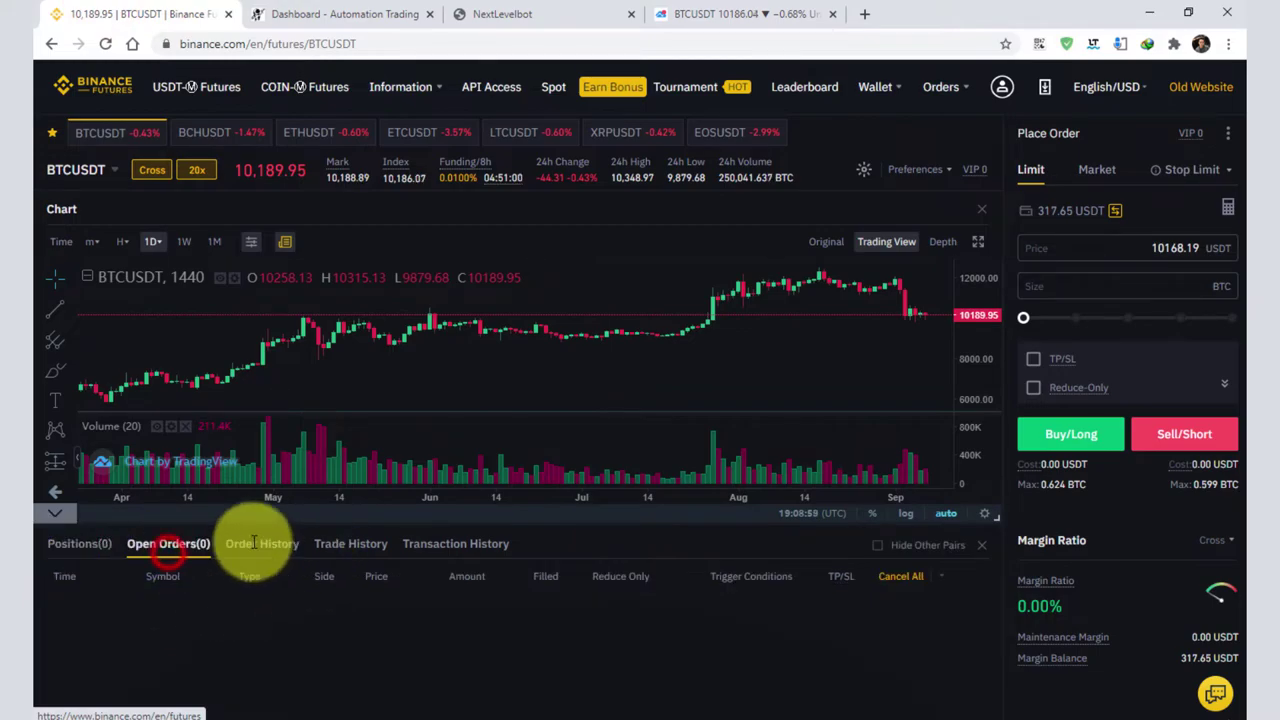
left_click(707, 16)
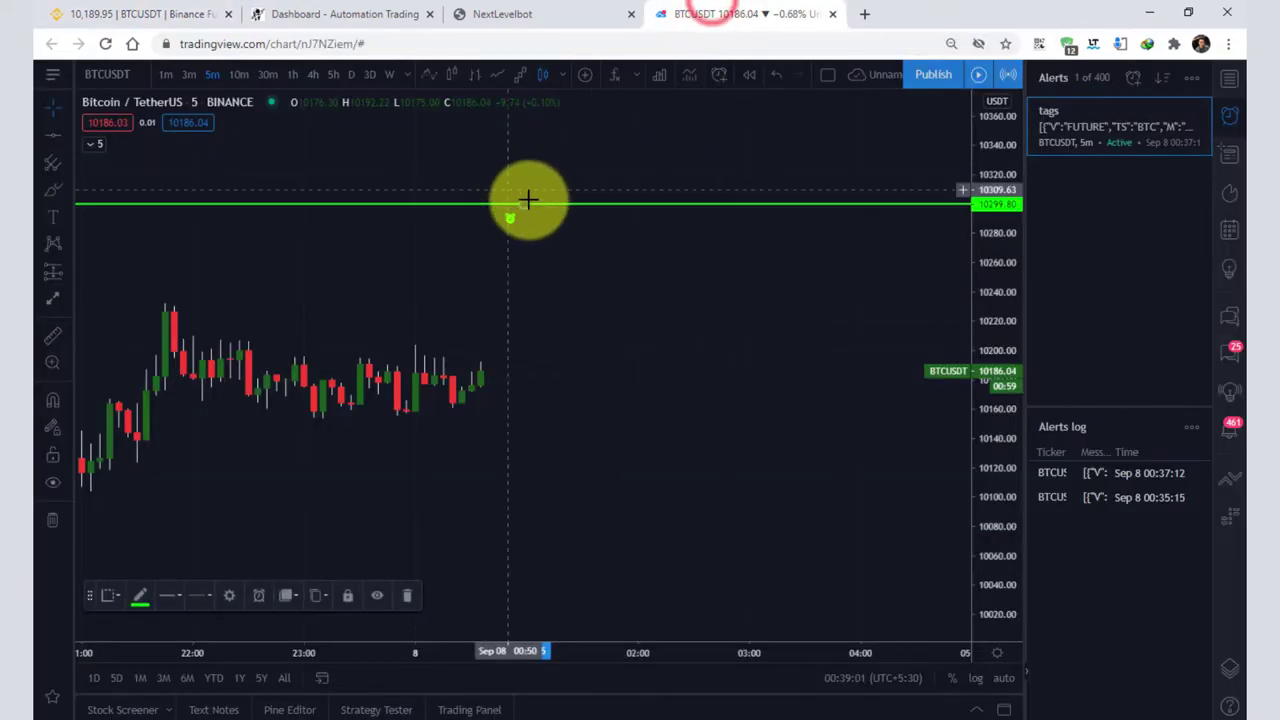
left_click_drag(528, 206, 528, 373)
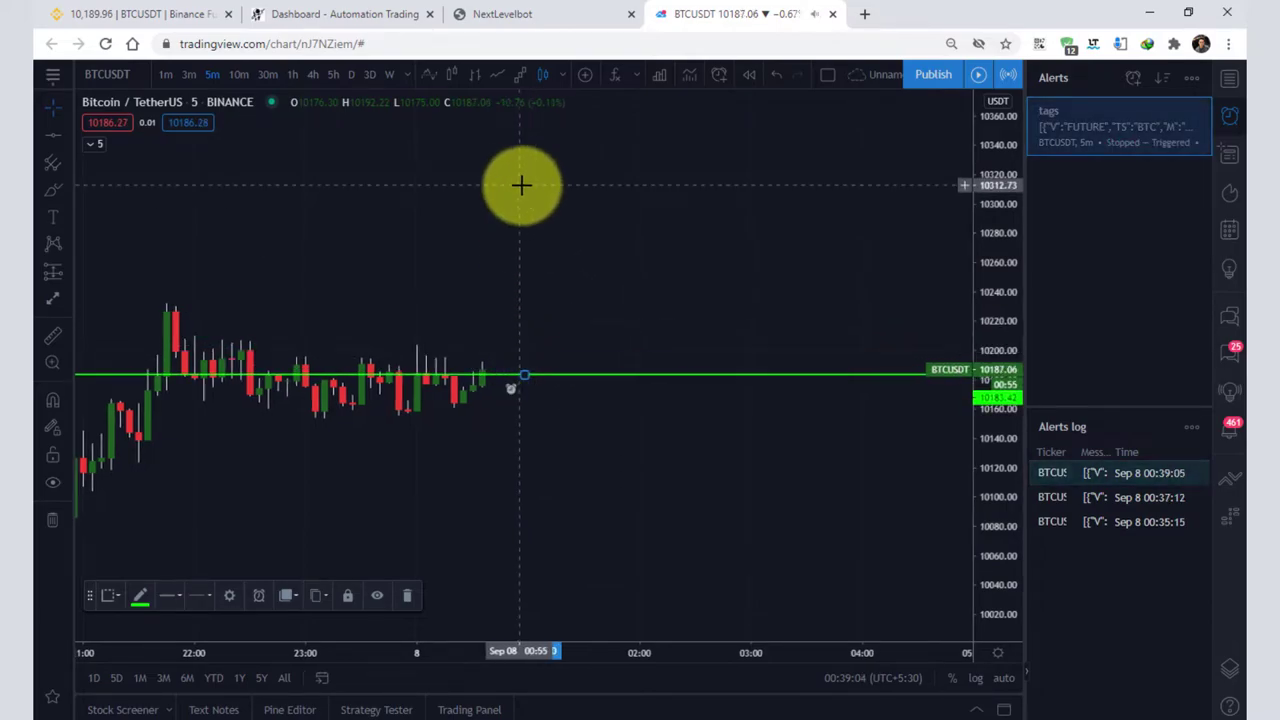
left_click(150, 14)
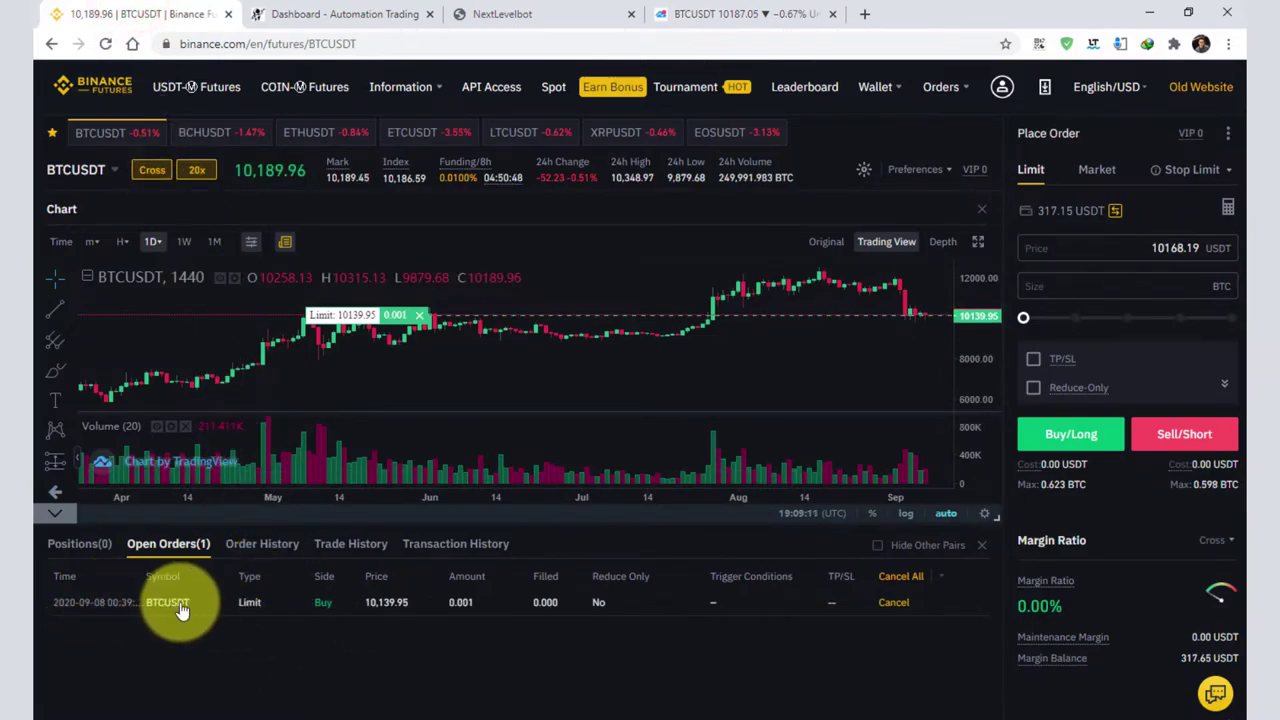
double_click(460, 602)
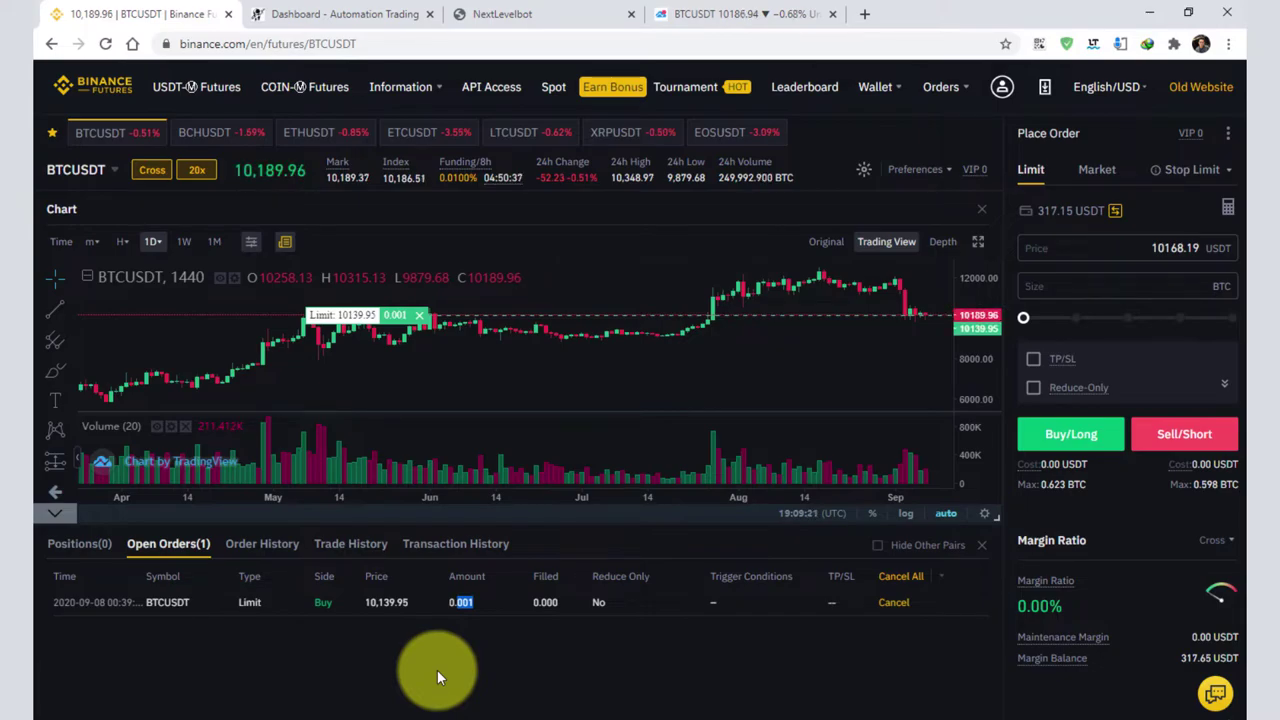
On the NextLevelBot syntax page, generate the Binance Future close-position code for btc/usdt and copy it.
left_click(714, 14)
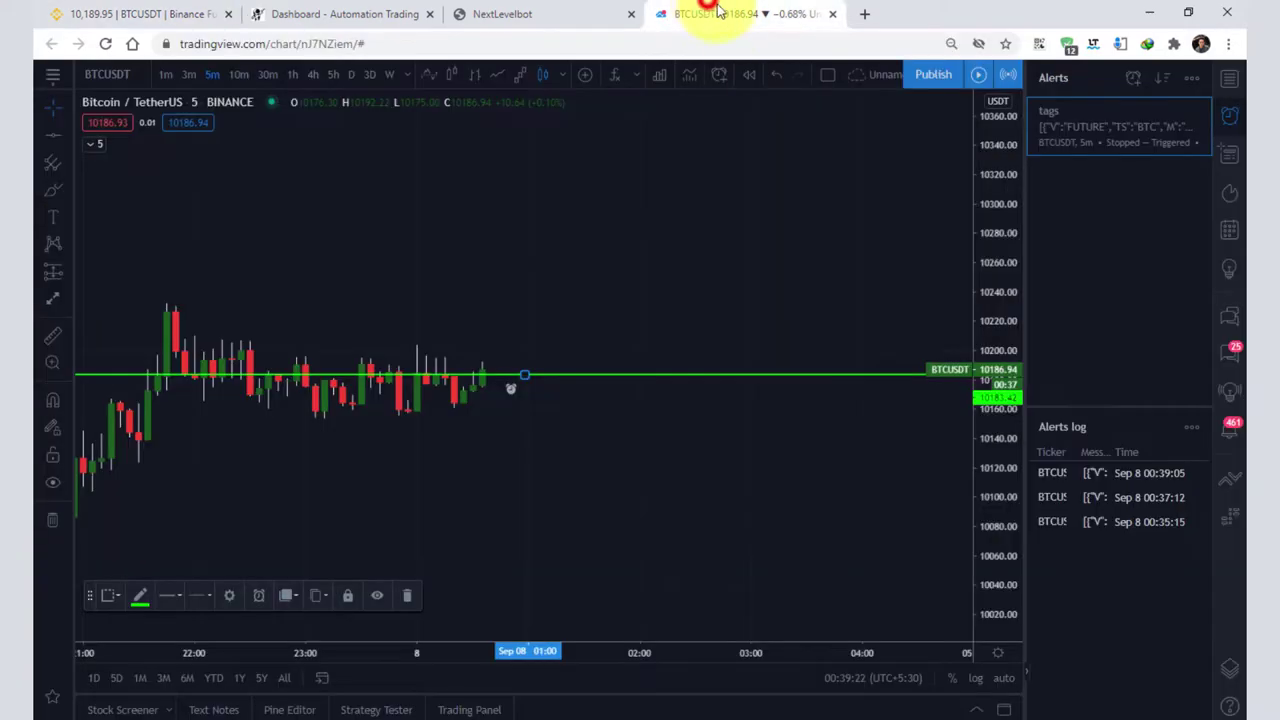
left_click(550, 14)
left_click(795, 247)
left_click(607, 255)
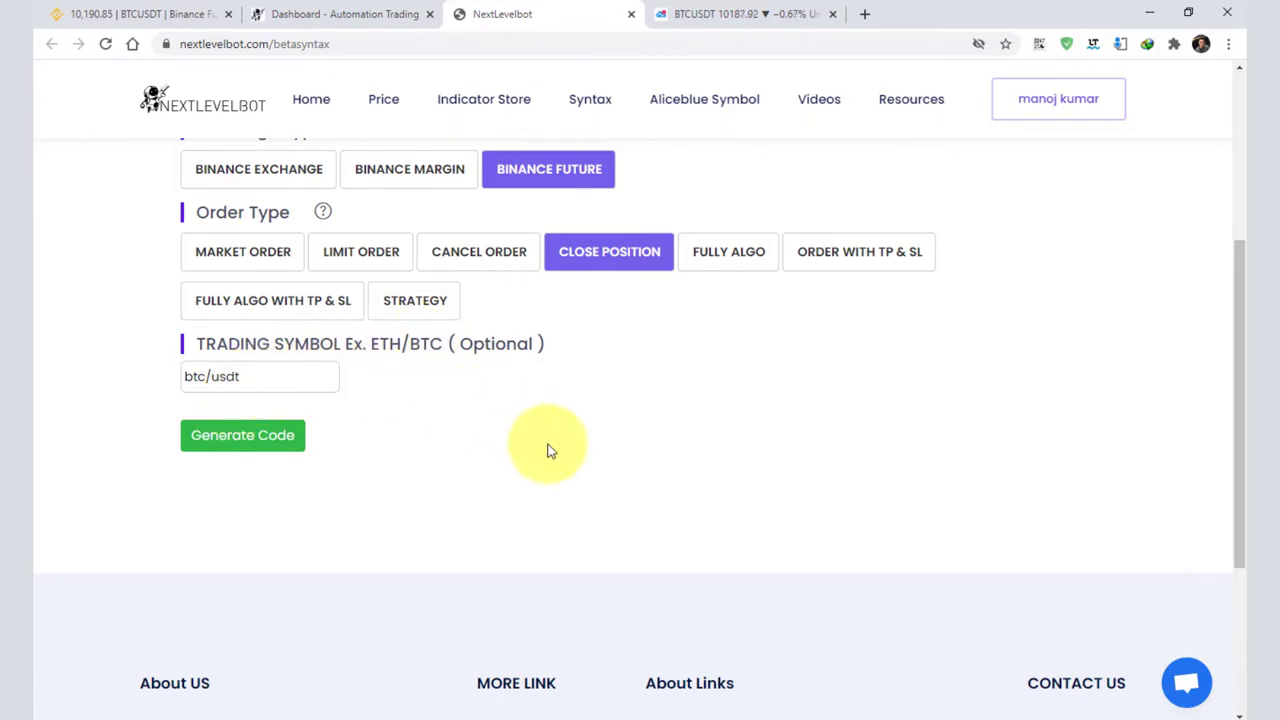
left_click_drag(250, 381, 141, 378)
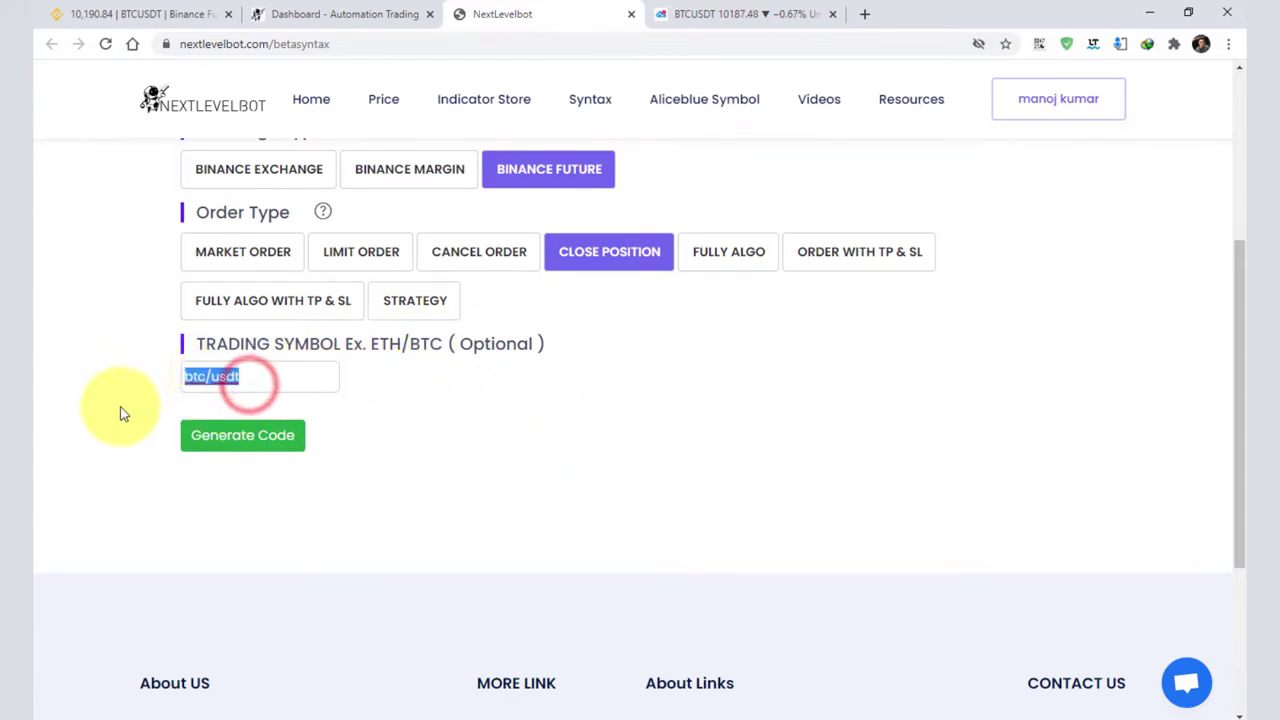
left_click(226, 448)
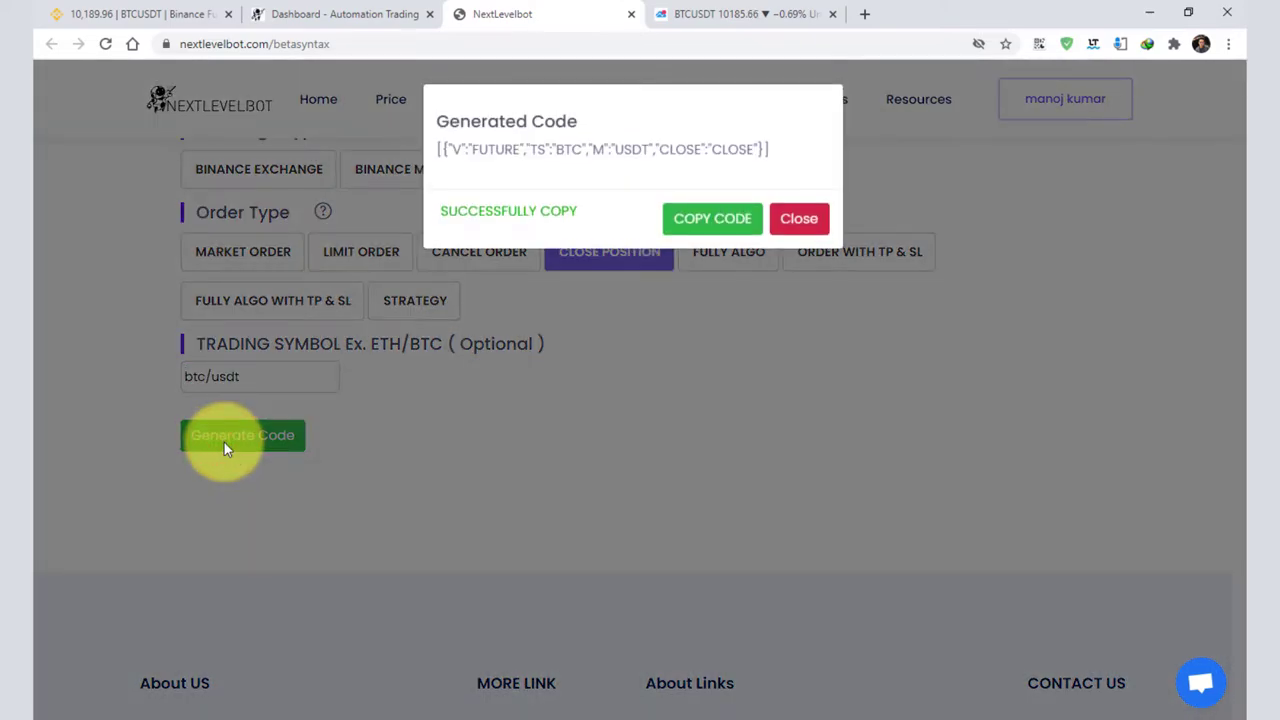
left_click(697, 228)
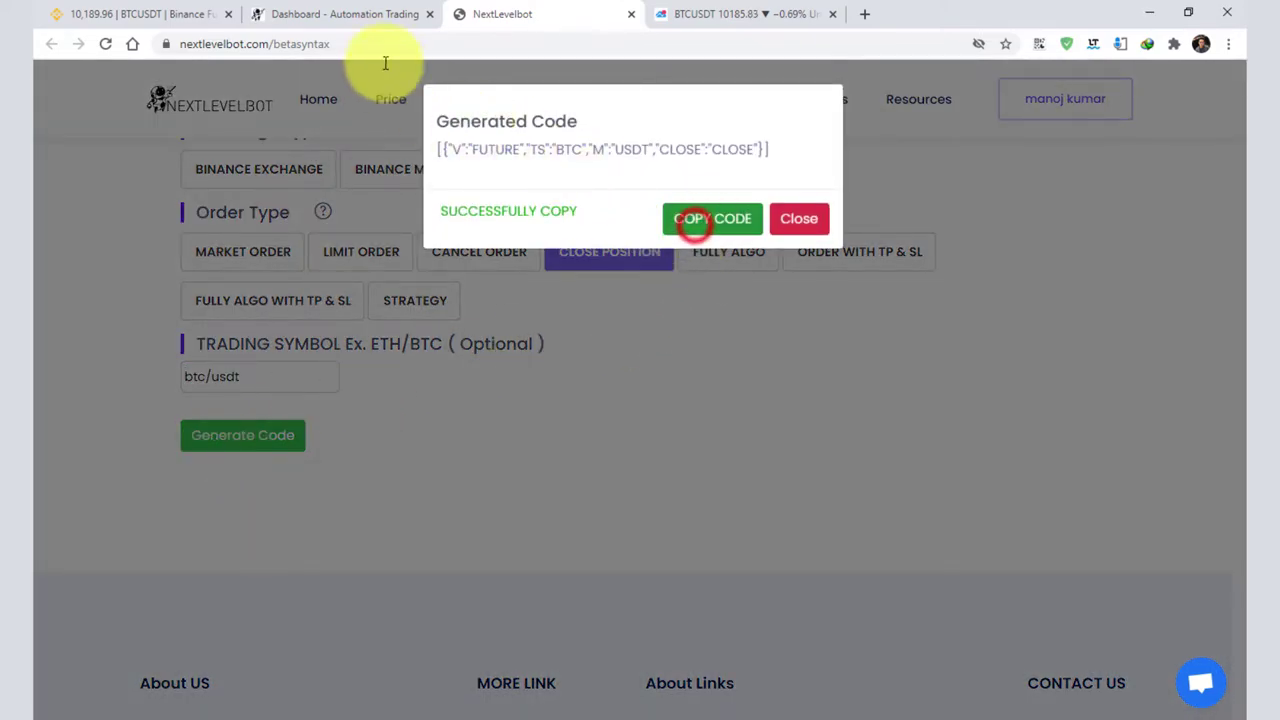
In TradingView, move the green line up to about 10318.42 and add a red horizontal line at about 10084.11.
left_click(720, 14)
left_click_drag(523, 375, 520, 177)
left_click(53, 134)
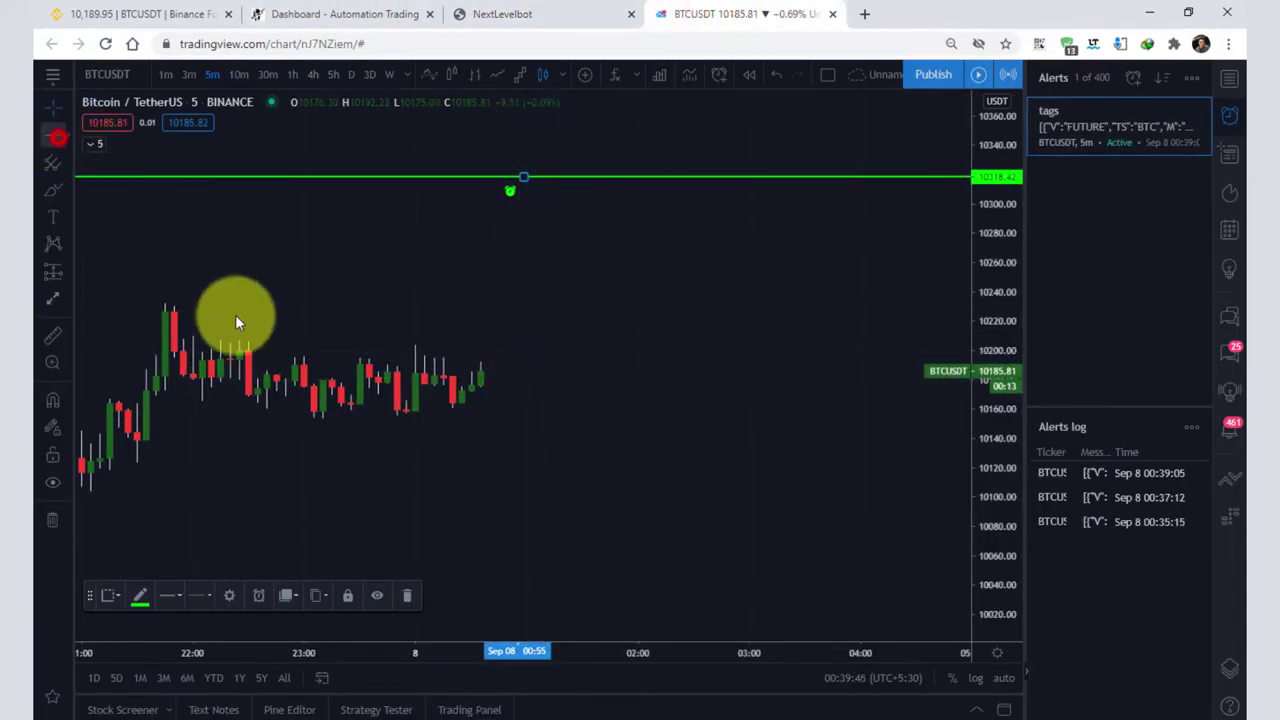
left_click(428, 520)
left_click(139, 597)
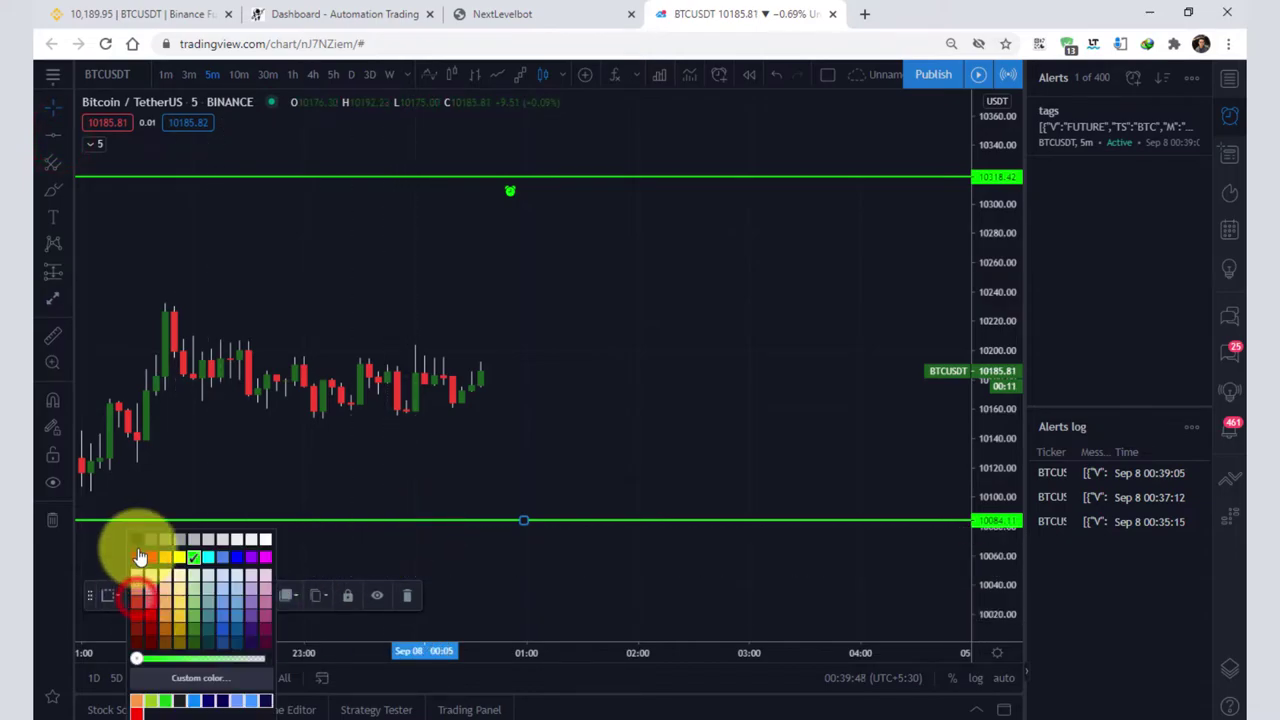
left_click(137, 563)
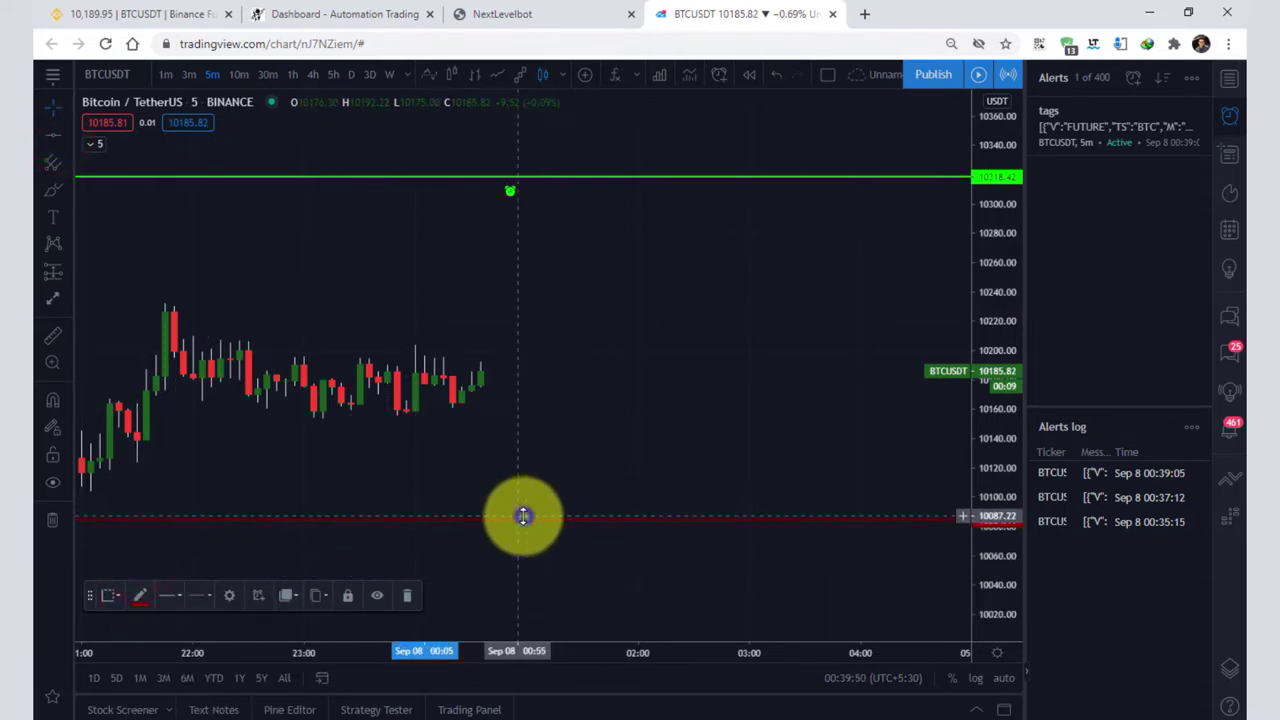
Create a webhook alert on the red horizontal line with the copied close-position code as its message.
right_click(523, 519)
left_click(592, 448)
left_click(700, 562)
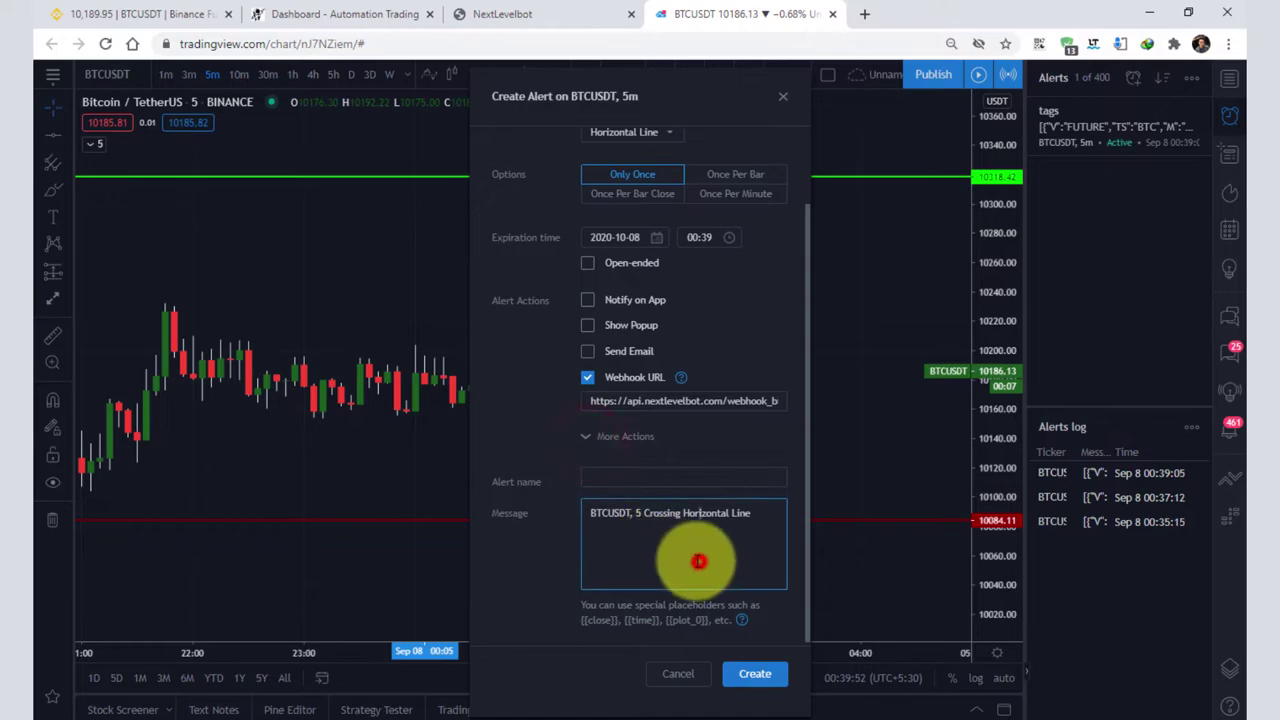
triple_click(690, 574)
key("BackSpace")
key("ctrl+v")
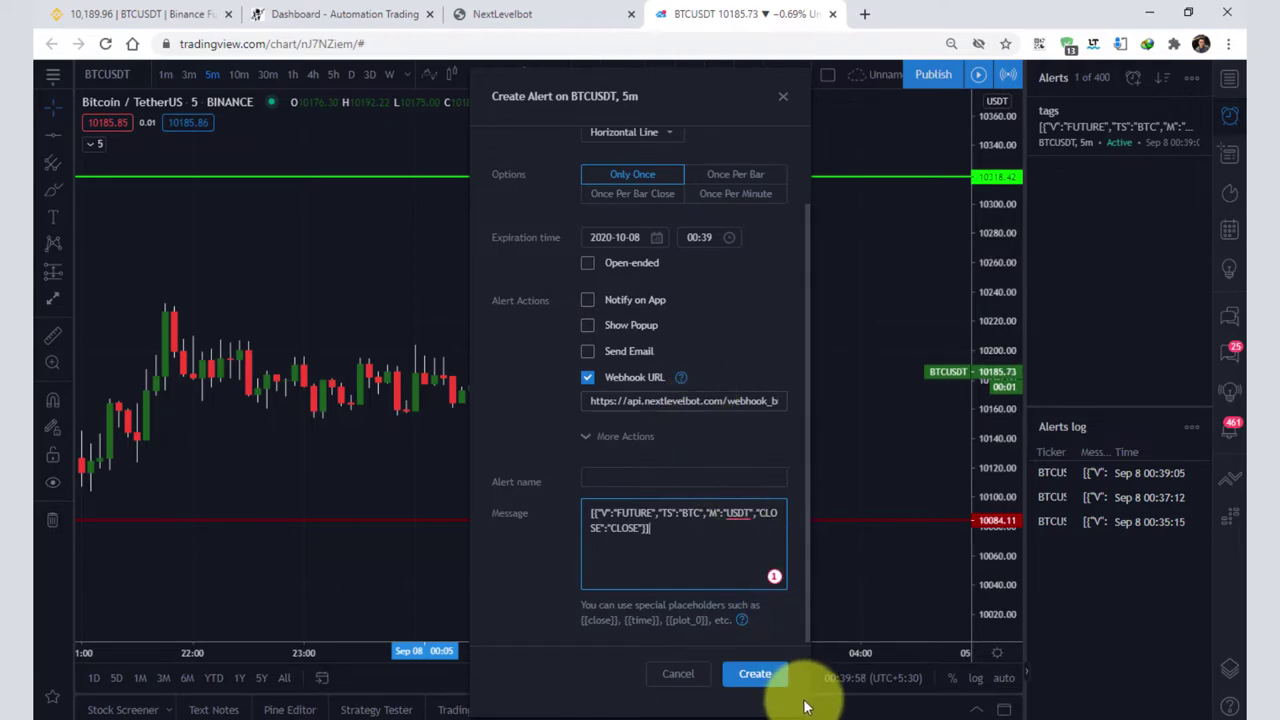
left_click(760, 675)
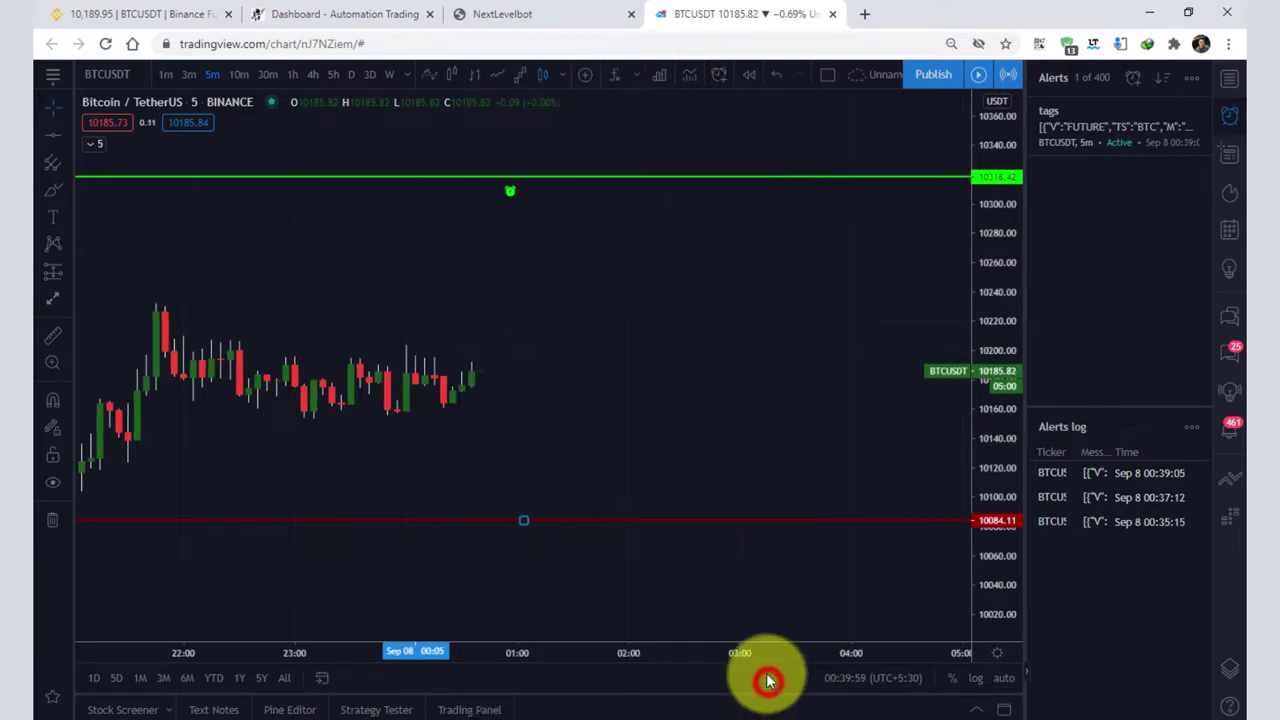
left_click(563, 417)
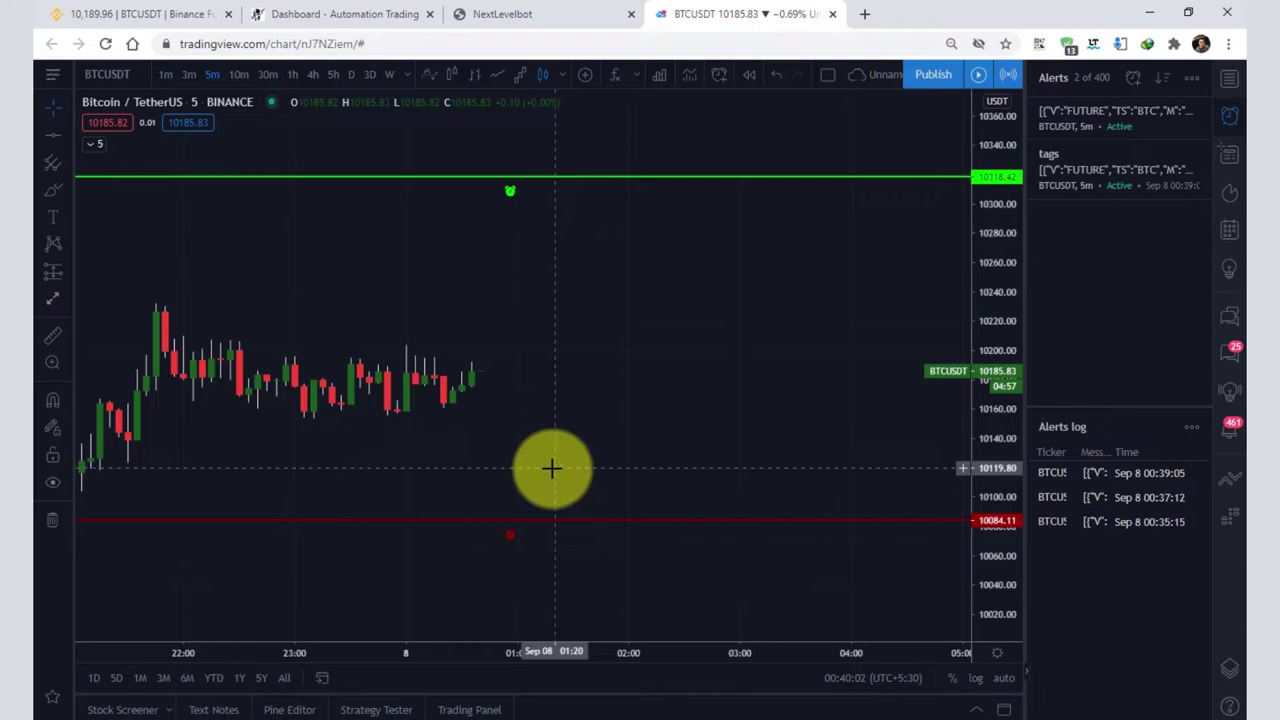
Move the red TradingView line up to about 10185.49, checking the open limit order in Binance Futures before and after.
left_click(160, 10)
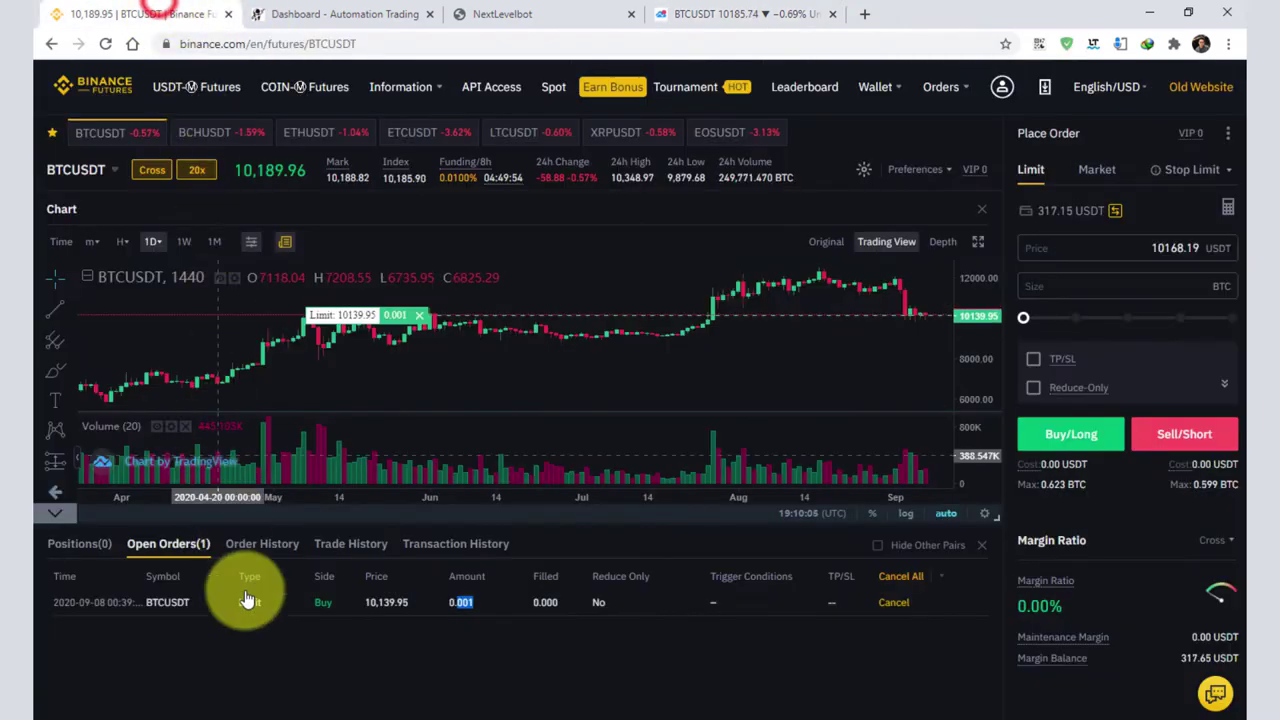
left_click(722, 12)
left_click_drag(526, 520, 511, 371)
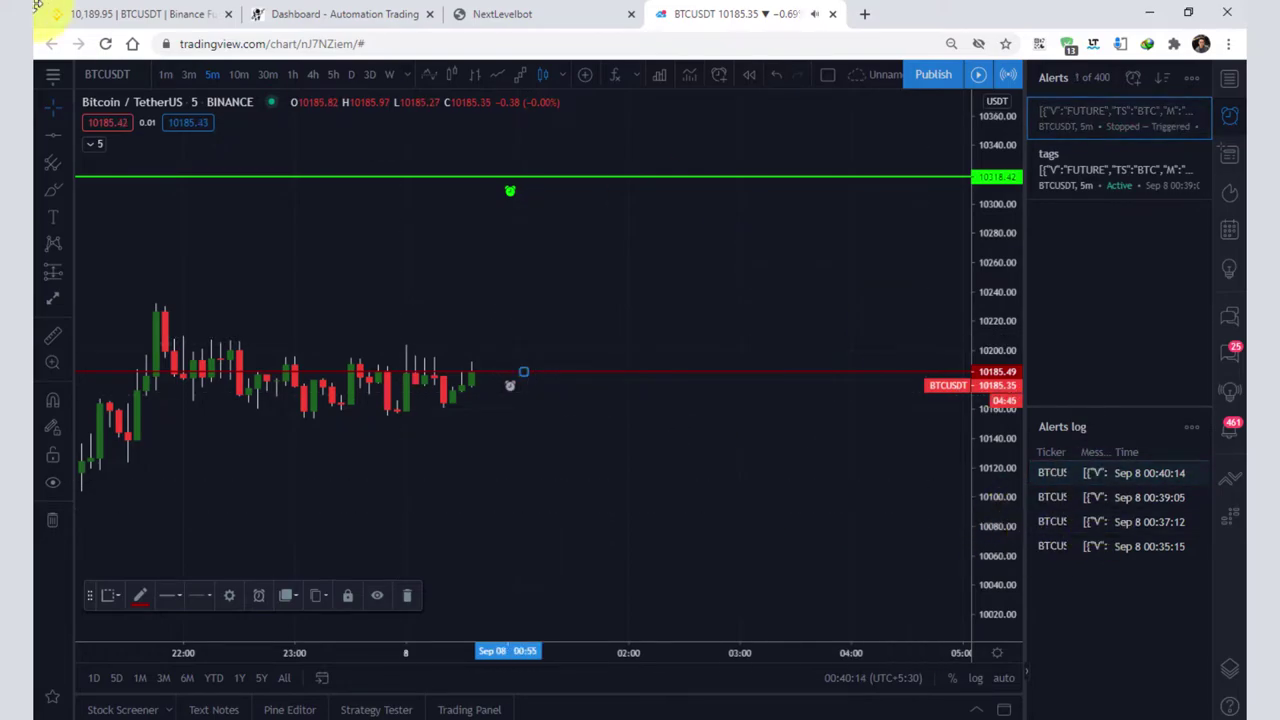
left_click(172, 13)
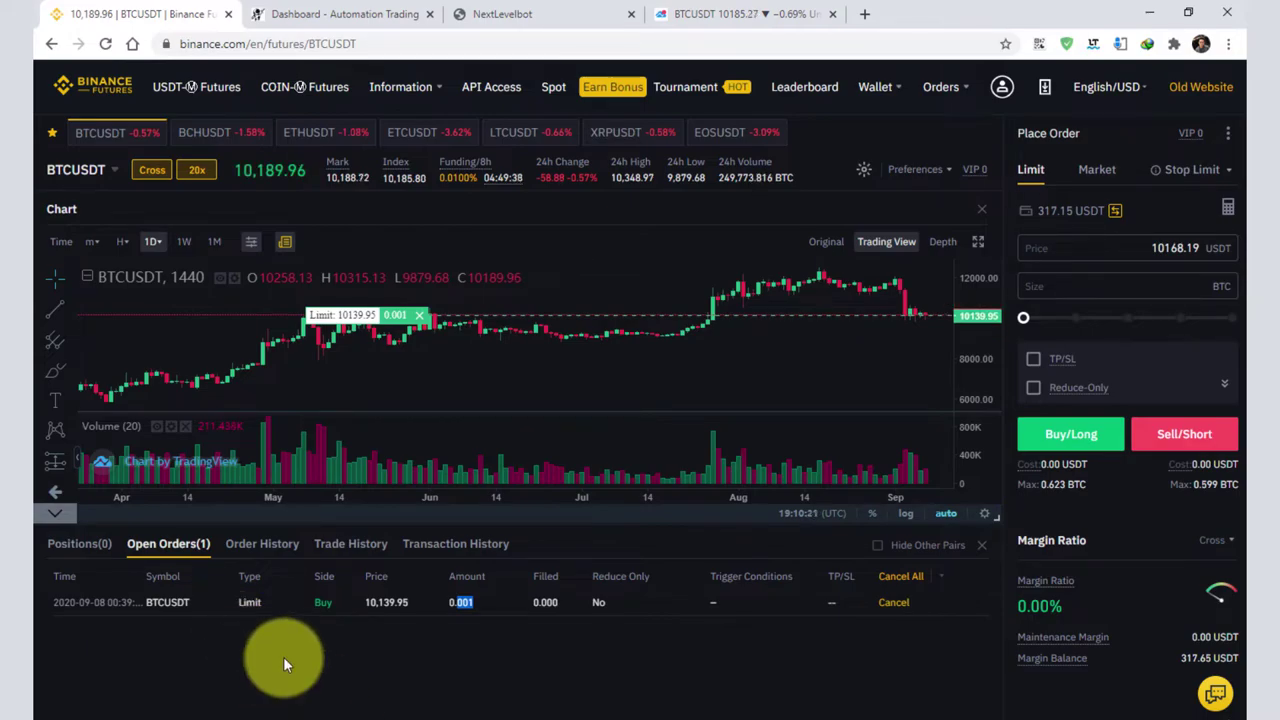
Return to the NextLevelBot syntax page, generate the Binance Future cancel-order code for btc/usdt, and copy it.
left_click(725, 16)
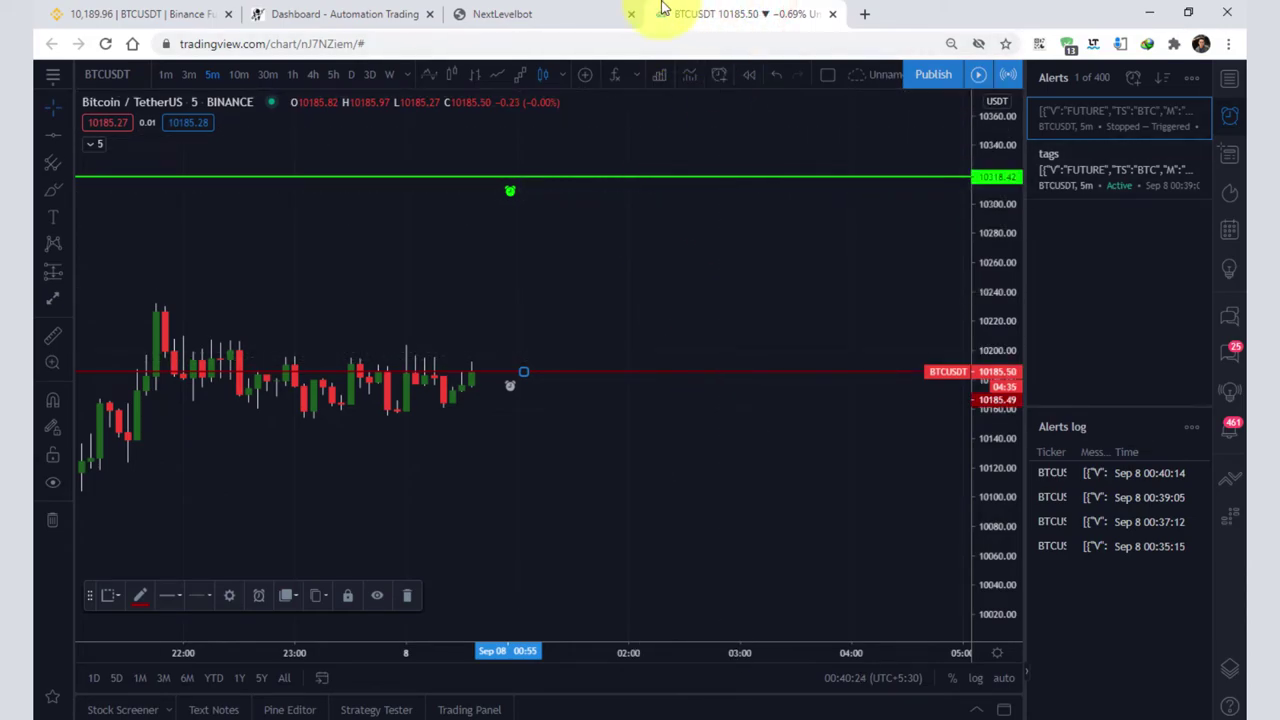
left_click(335, 12)
left_click(517, 10)
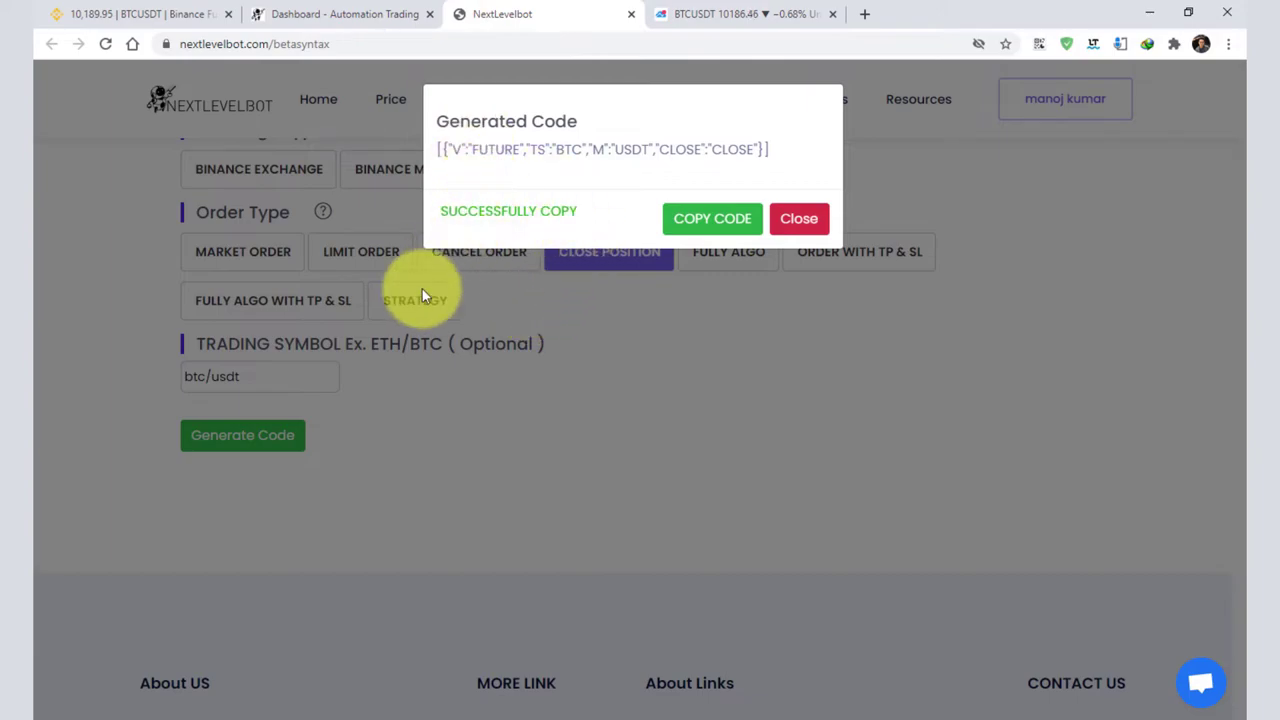
left_click(798, 220)
left_click(497, 254)
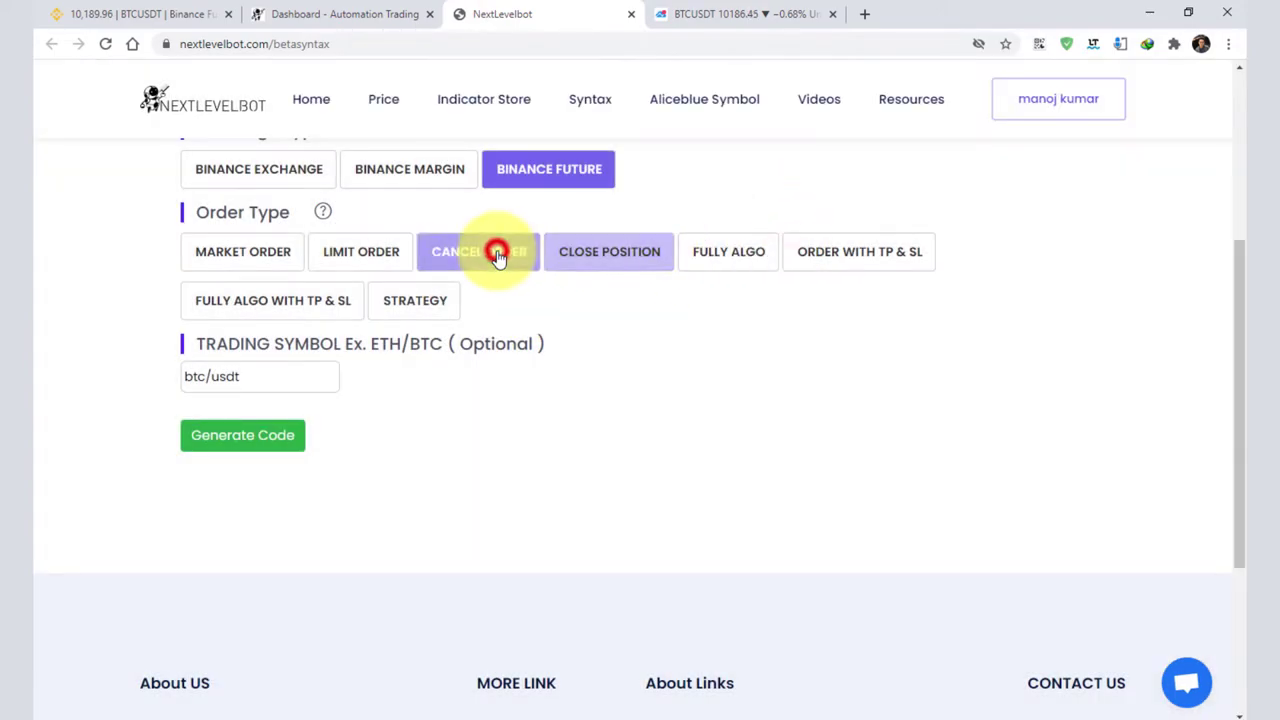
left_click(252, 435)
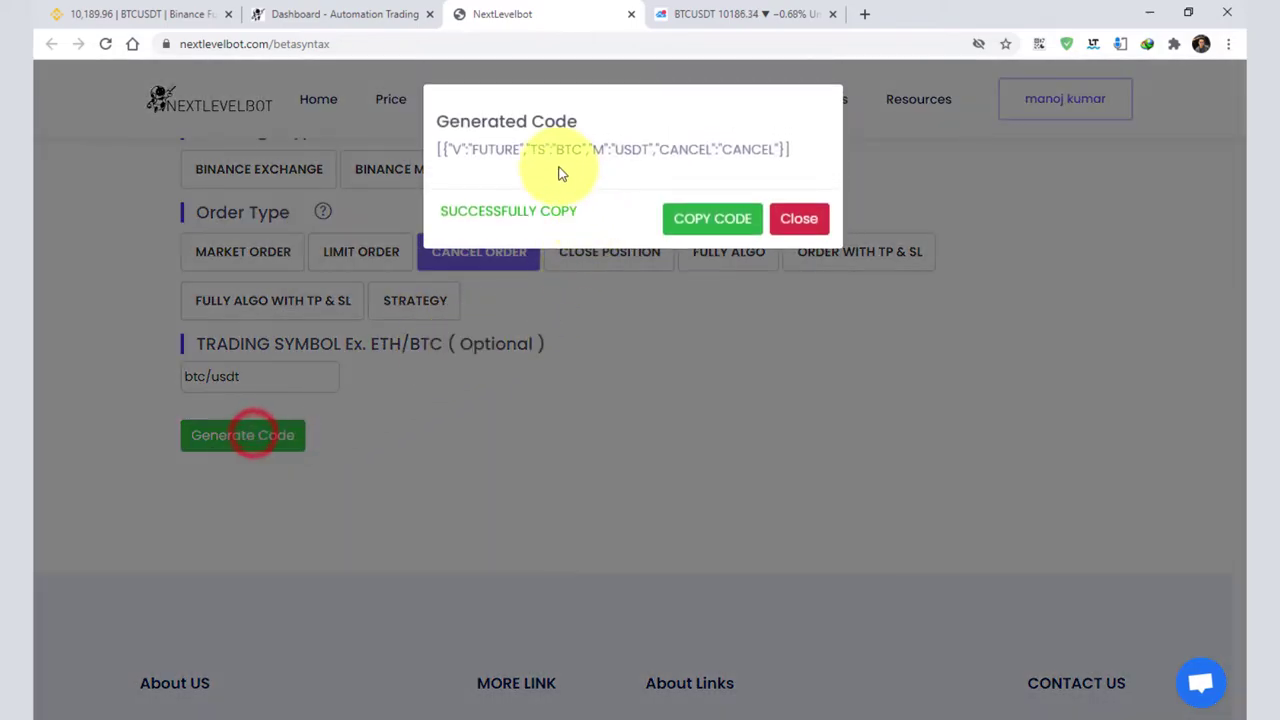
double_click(686, 149)
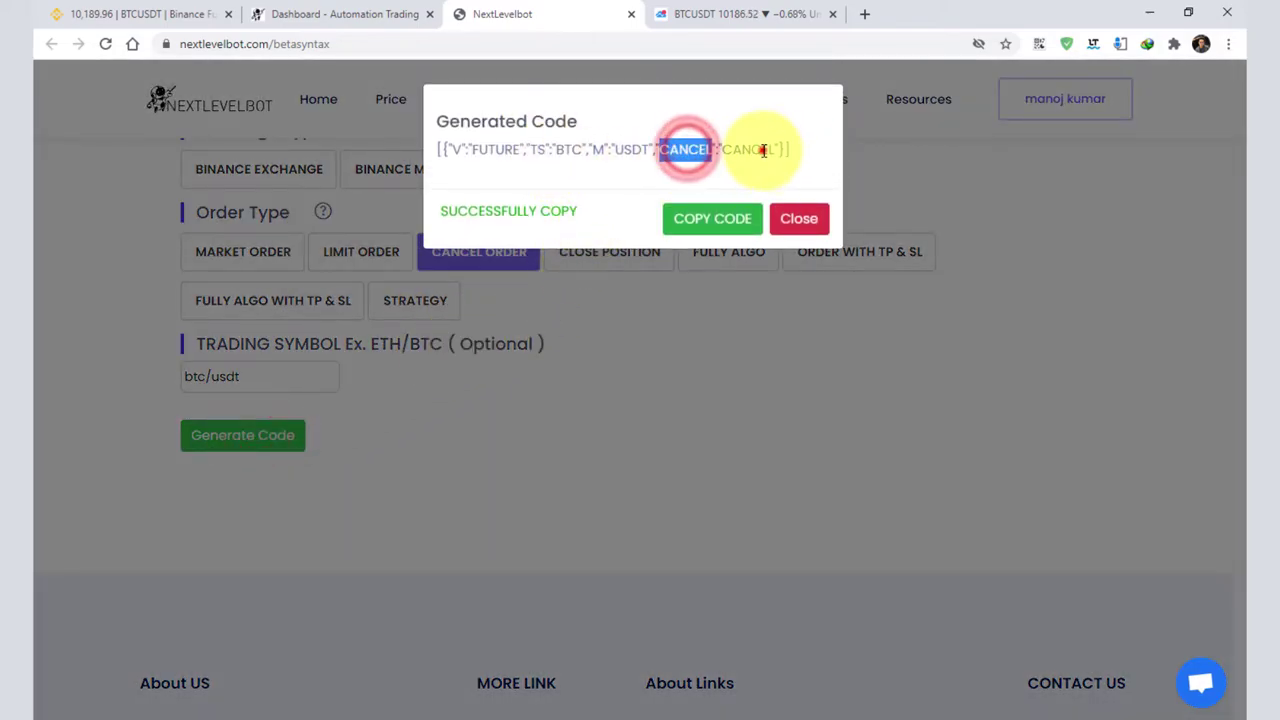
left_click(765, 147)
left_click(743, 221)
Move the red TradingView line down to about 10075.84, replace its alert message with the copied cancel-order code, and save.
left_click(724, 13)
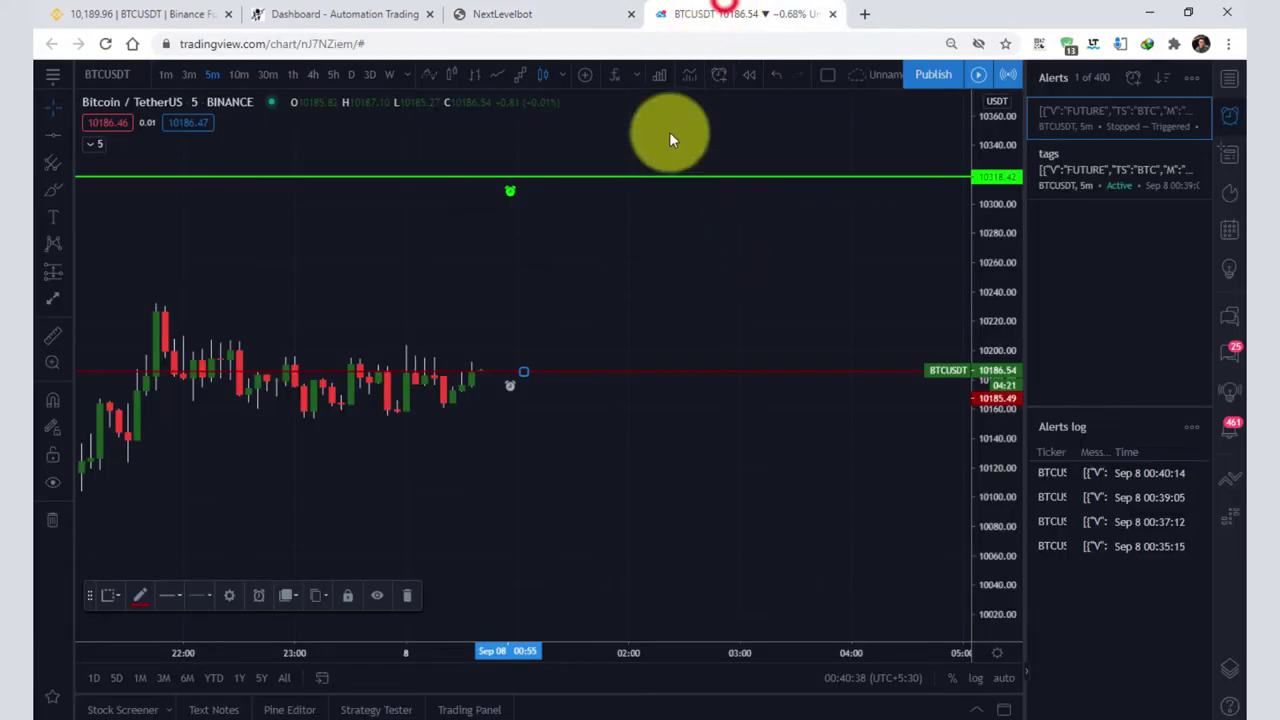
left_click_drag(523, 369, 523, 529)
right_click(526, 532)
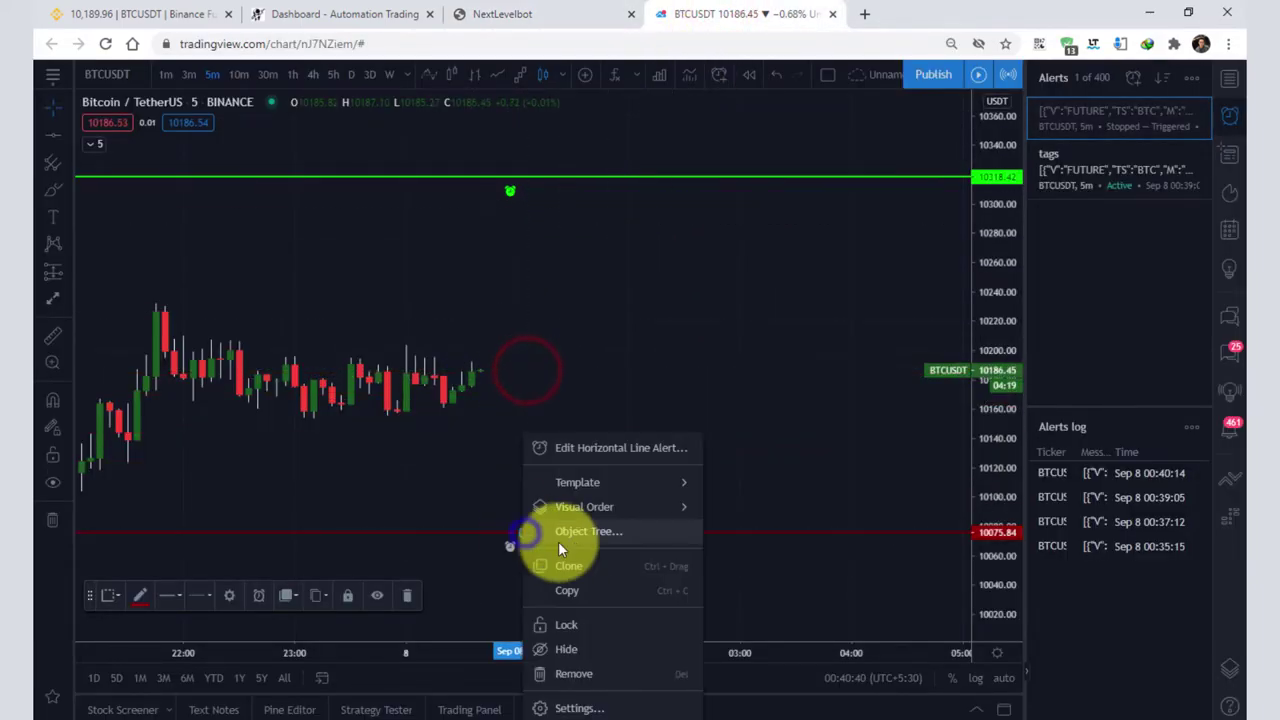
left_click(593, 447)
scroll(614, 500, "down", 2)
triple_click(673, 537)
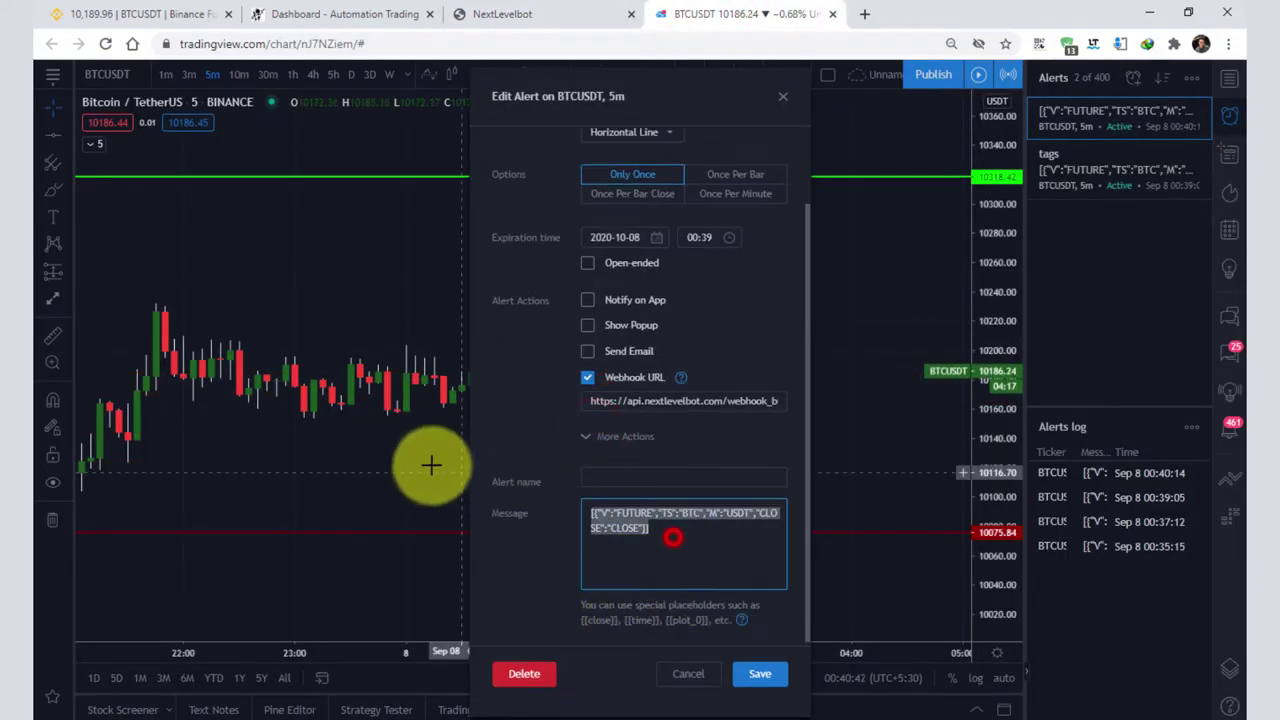
key("ctrl+v")
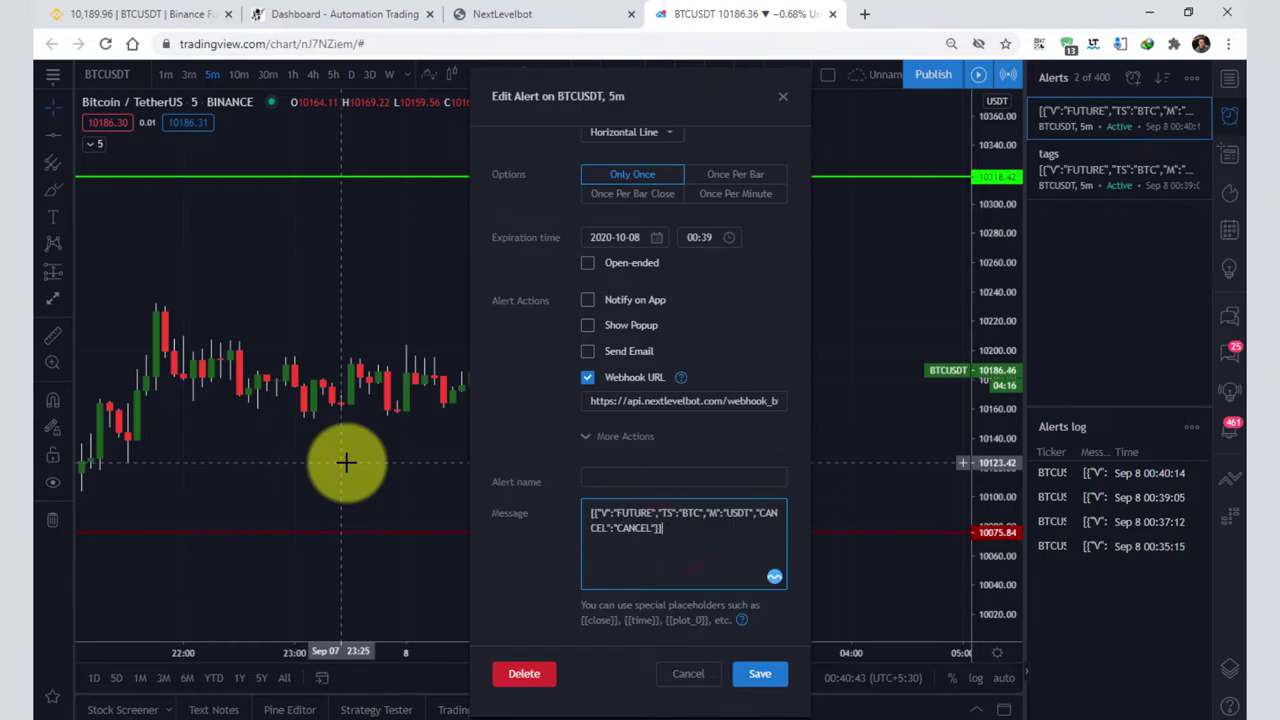
left_click(757, 677)
Move the red TradingView line up to about 10186.01, checking the open orders in Binance Futures before and after.
left_click(150, 14)
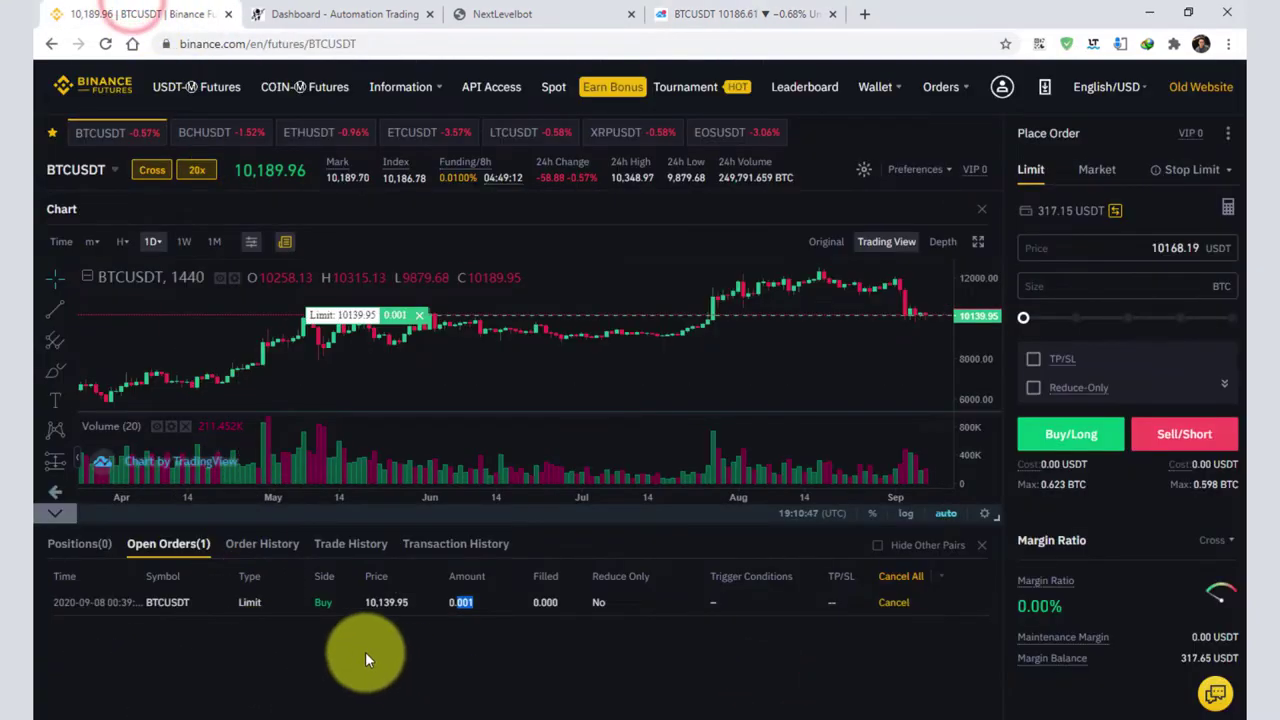
left_click(718, 14)
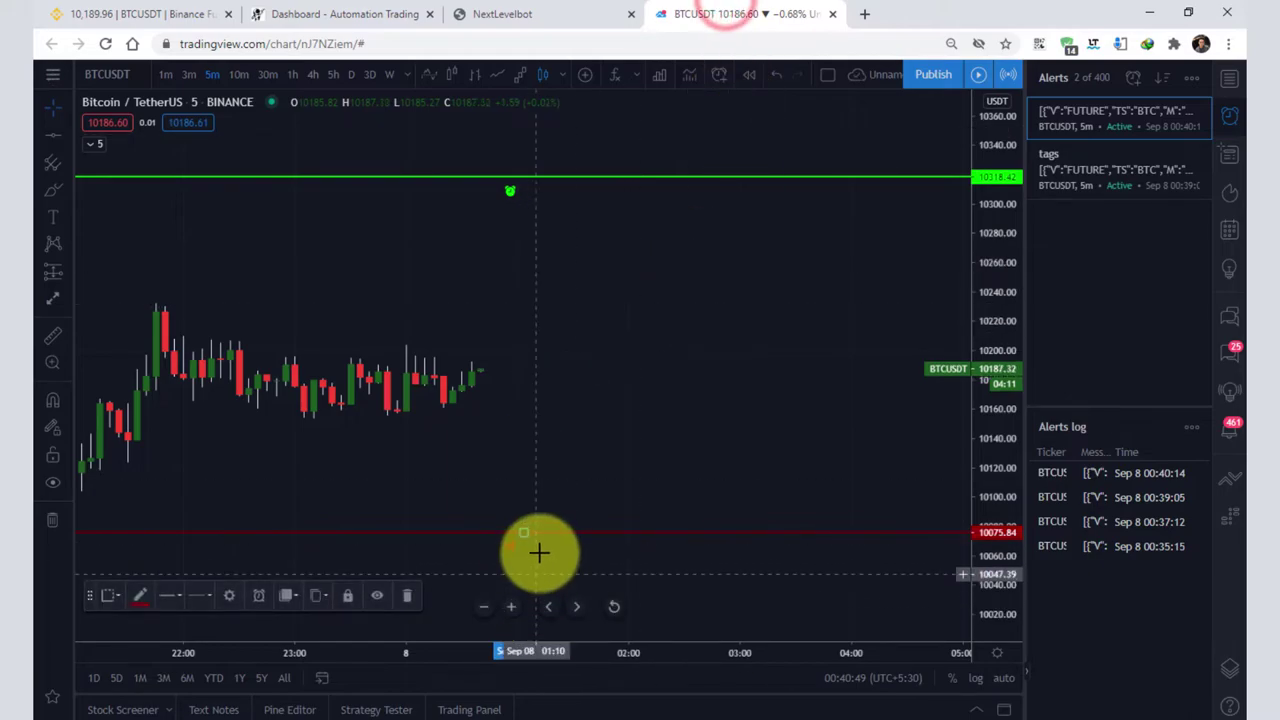
left_click_drag(523, 529, 503, 371)
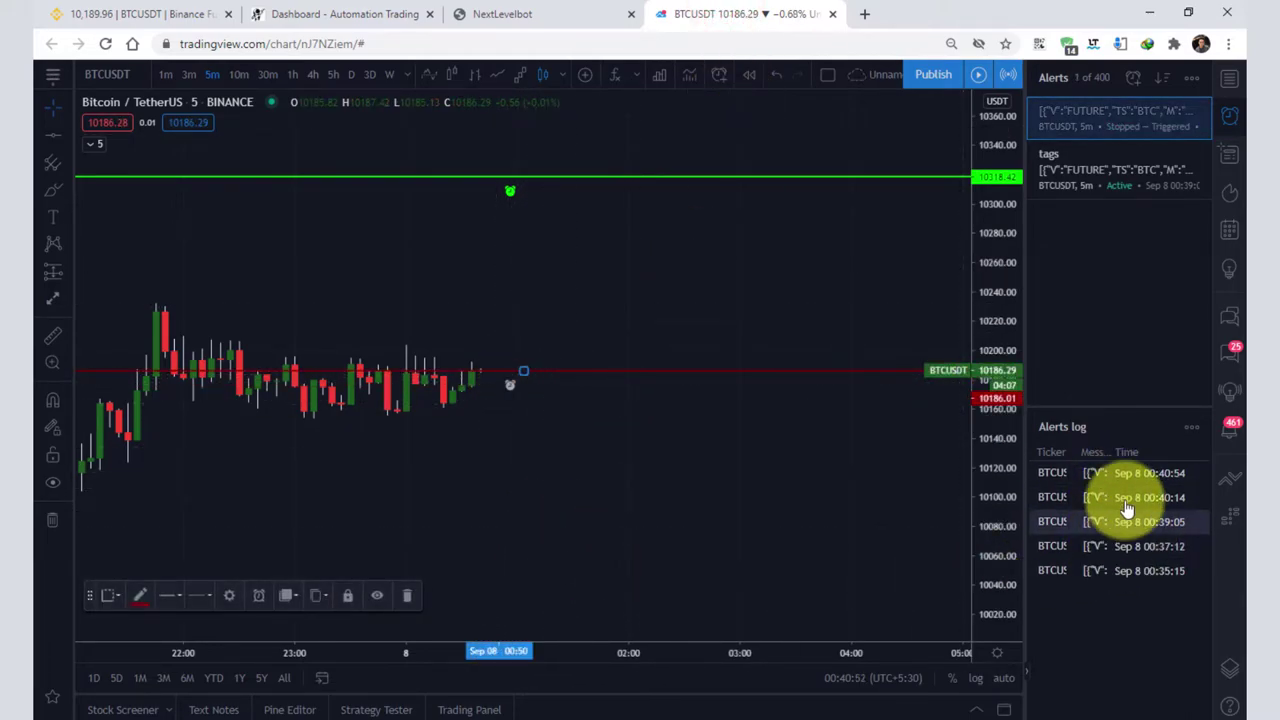
left_click(150, 14)
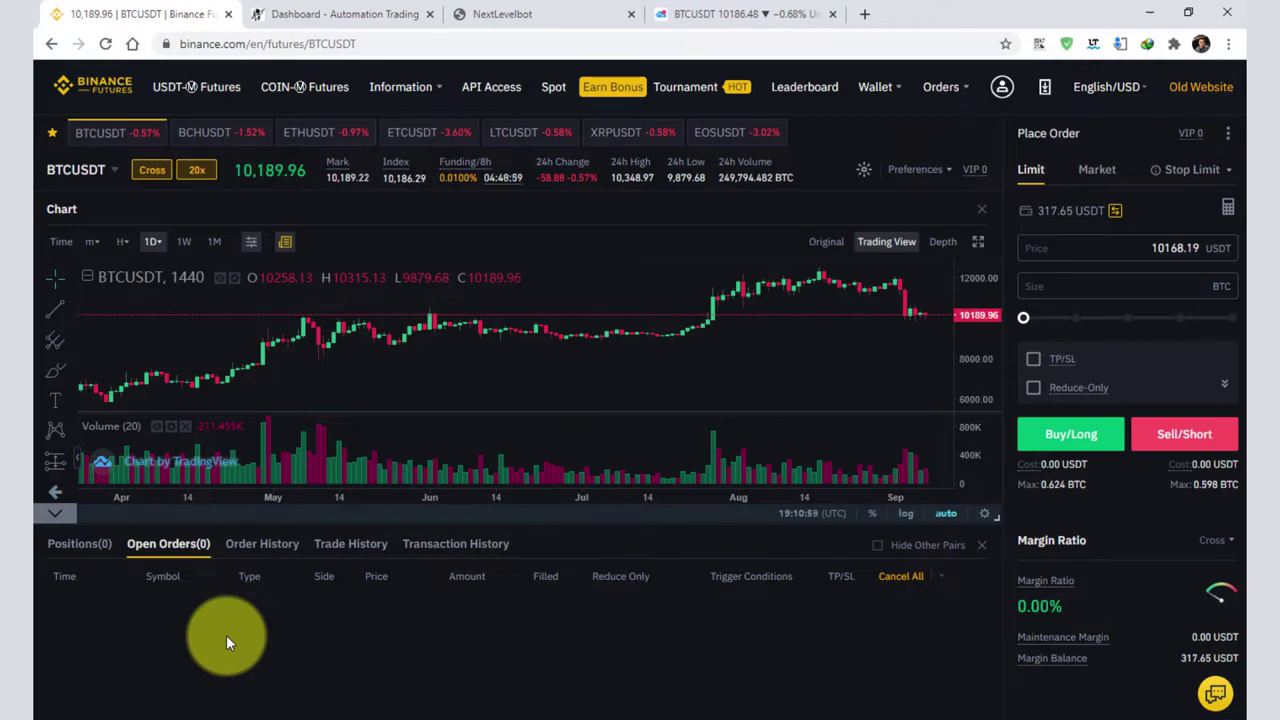
Return to the NextLevelBot syntax page, close the generated code, and set up a Binance Future Fully Algo order for btc/usdt.
left_click(793, 12)
left_click(543, 14)
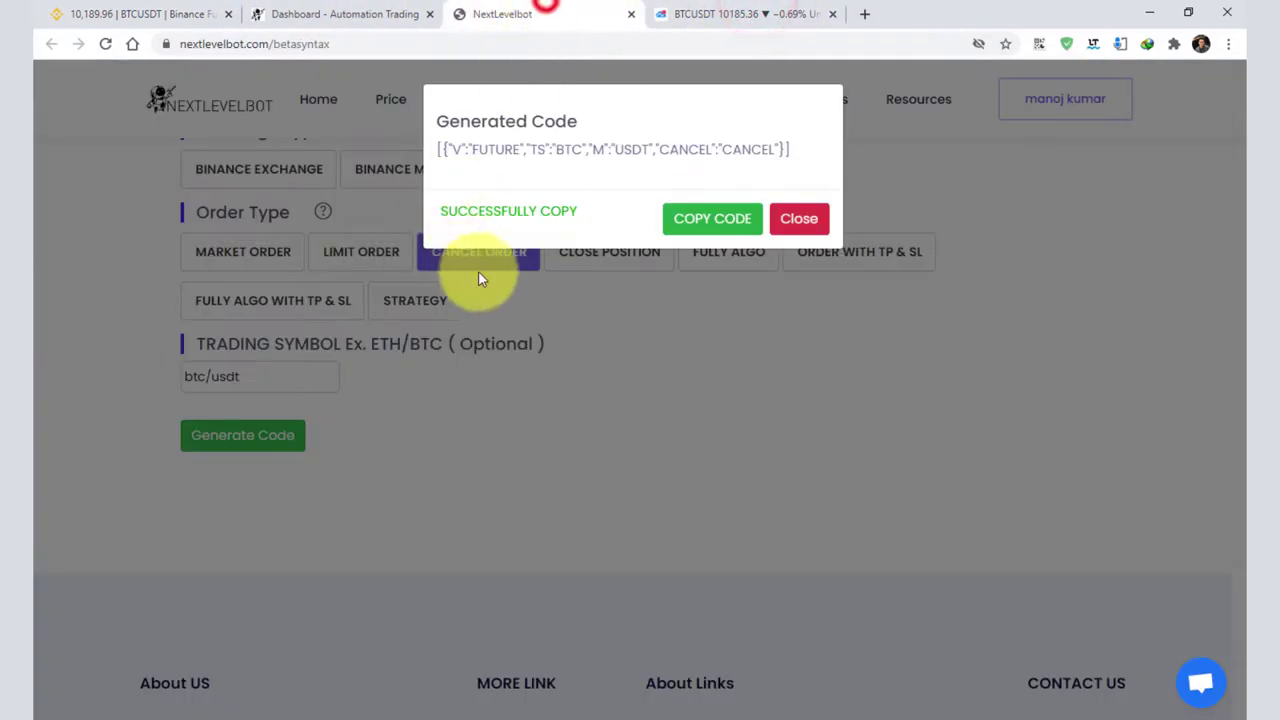
left_click(805, 222)
left_click(558, 166)
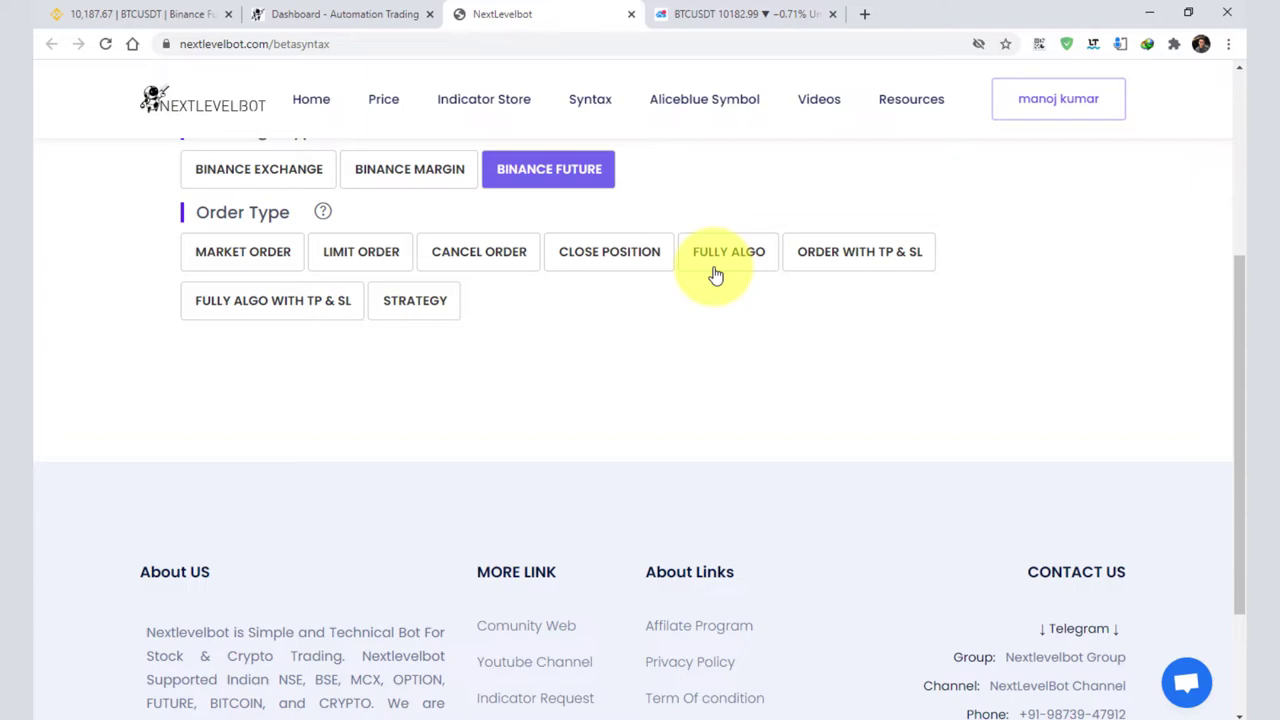
left_click(708, 264)
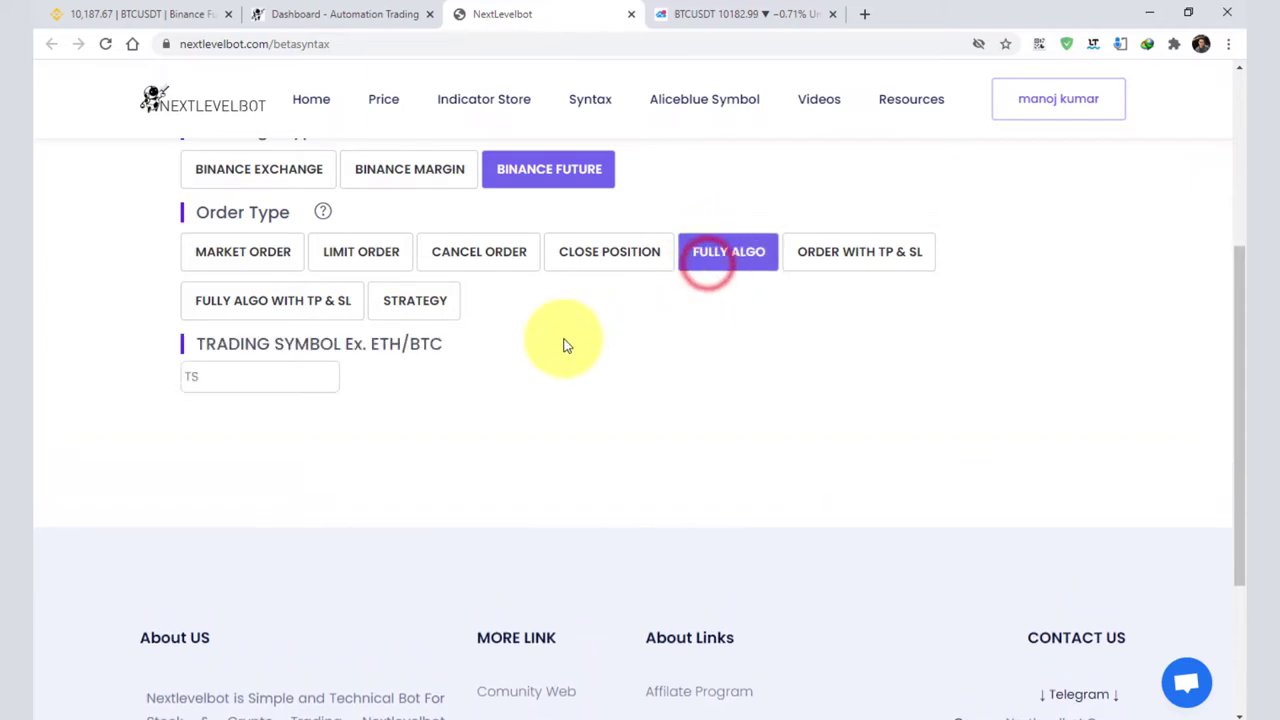
left_click(203, 373)
type("b")
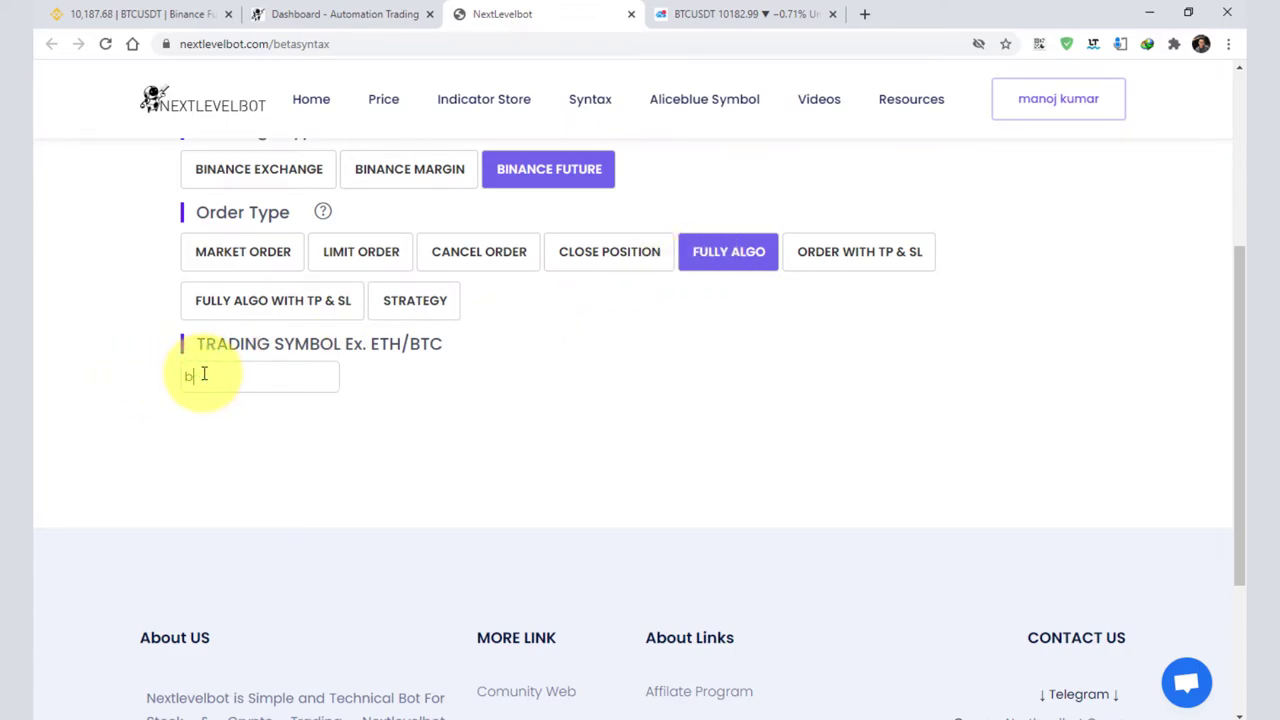
type("tc/usdt")
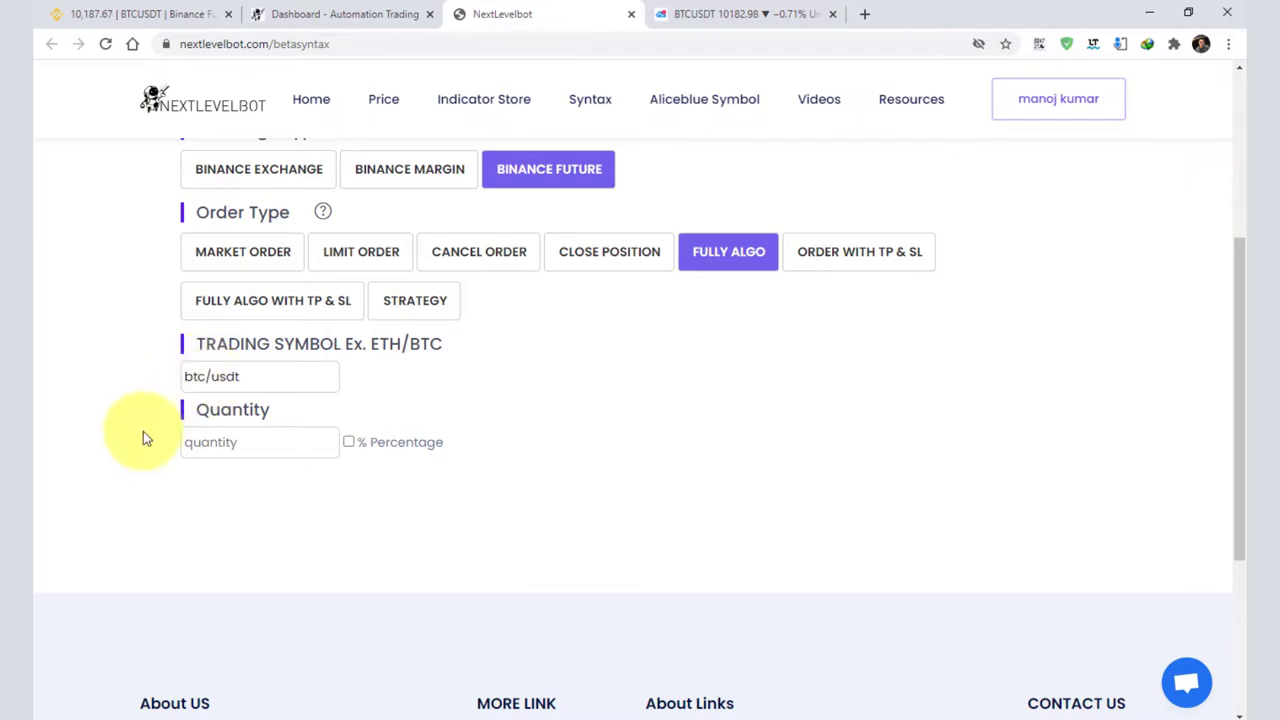
Set the Fully Algo quantity to 0.001 with transition type BUY, then generate and copy the code.
left_click(214, 442)
type("0.")
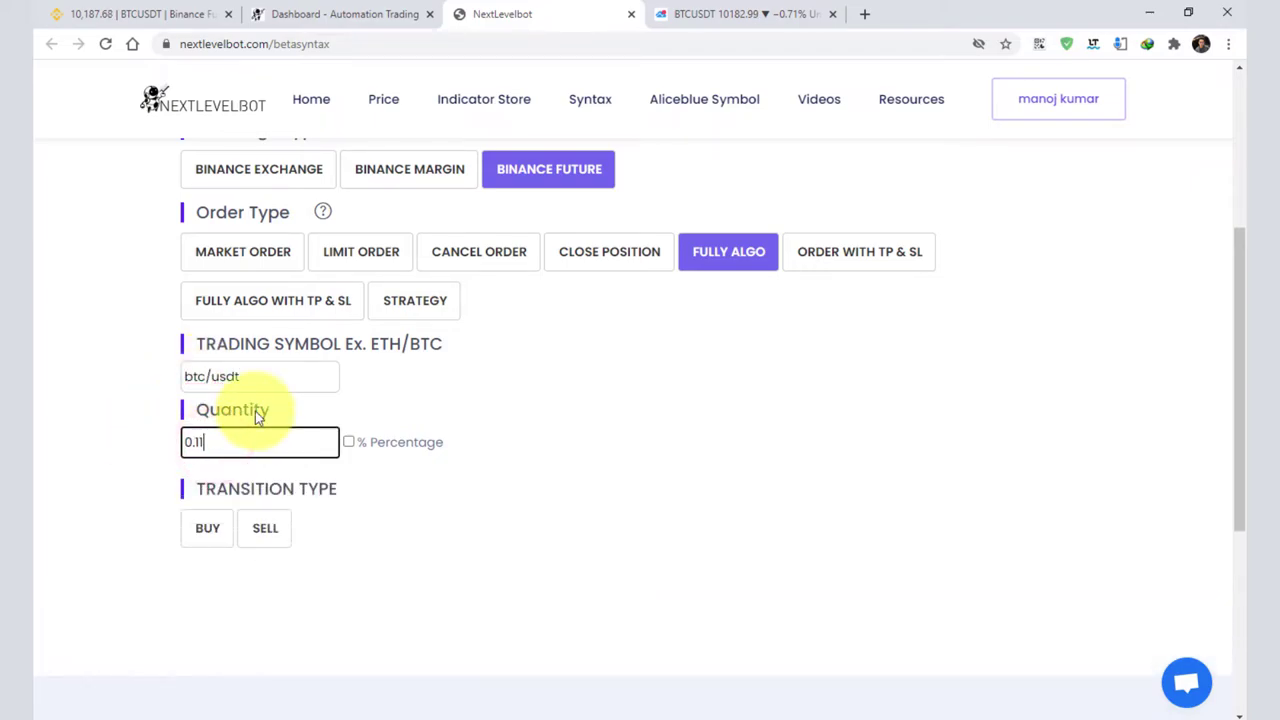
type("001")
left_click(205, 532)
left_click(230, 588)
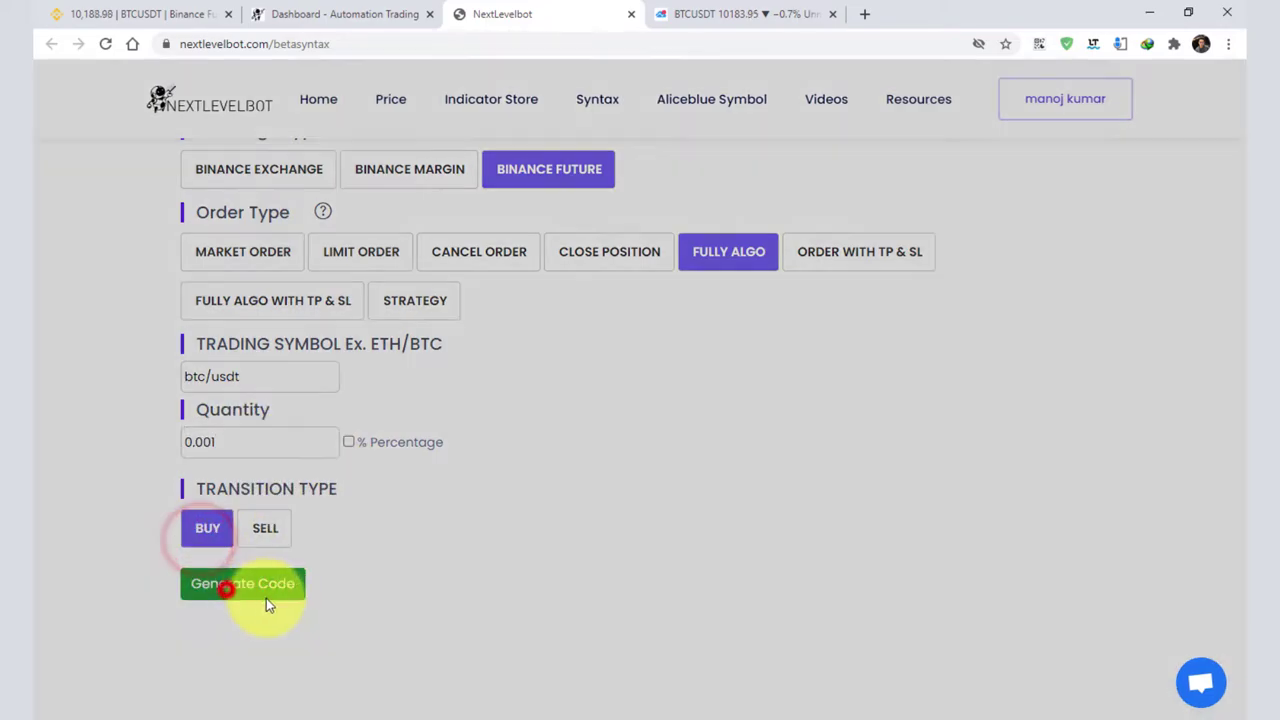
left_click(686, 265)
Switch to TradingView and move the red horizontal line down to about 10099.11.
left_click(170, 14)
left_click(720, 10)
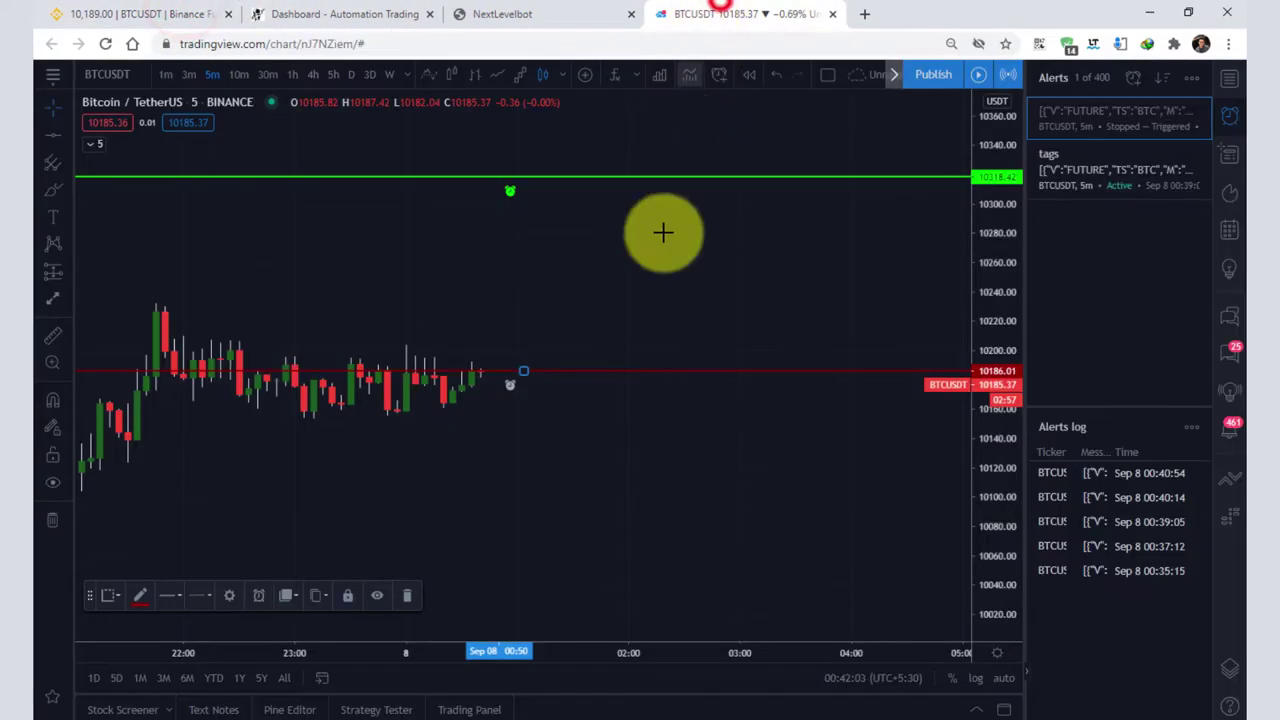
left_click_drag(526, 367, 527, 497)
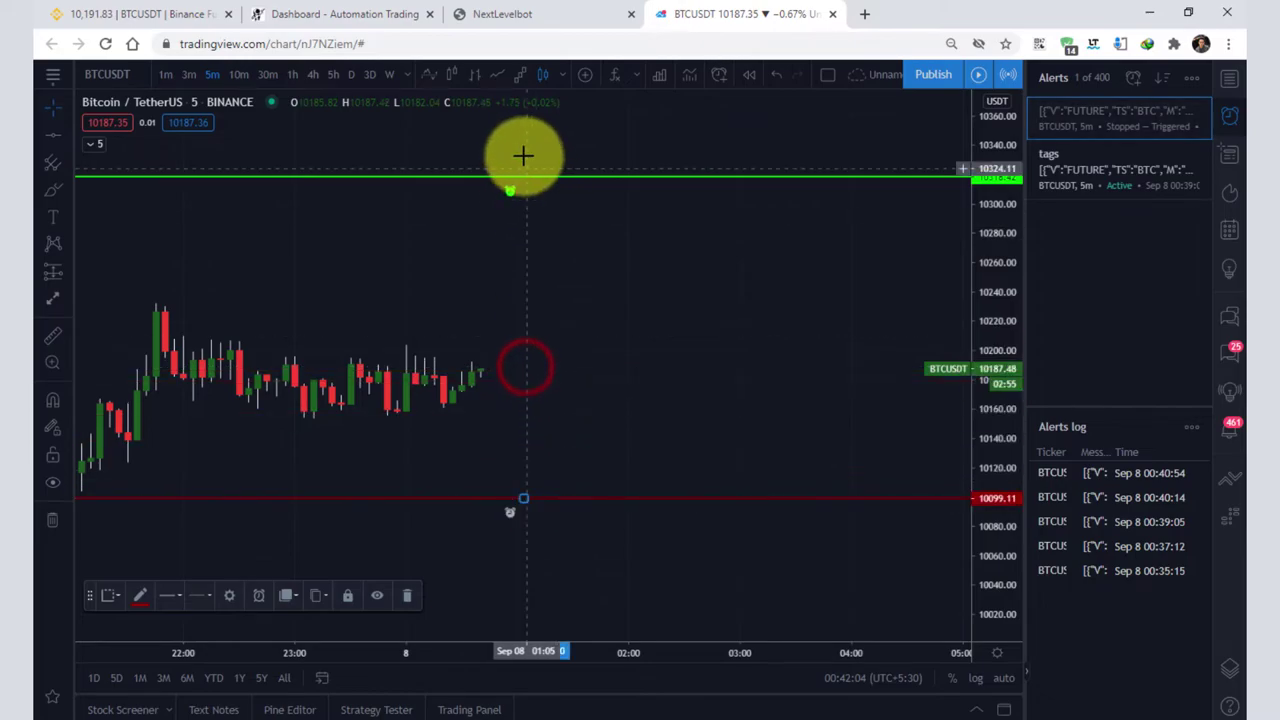
Replace the green line's alert message with the copied buy code, name the alert long, and save it.
right_click(527, 178)
left_click(660, 615)
key("ctrl+a")
key("ctrl+v")
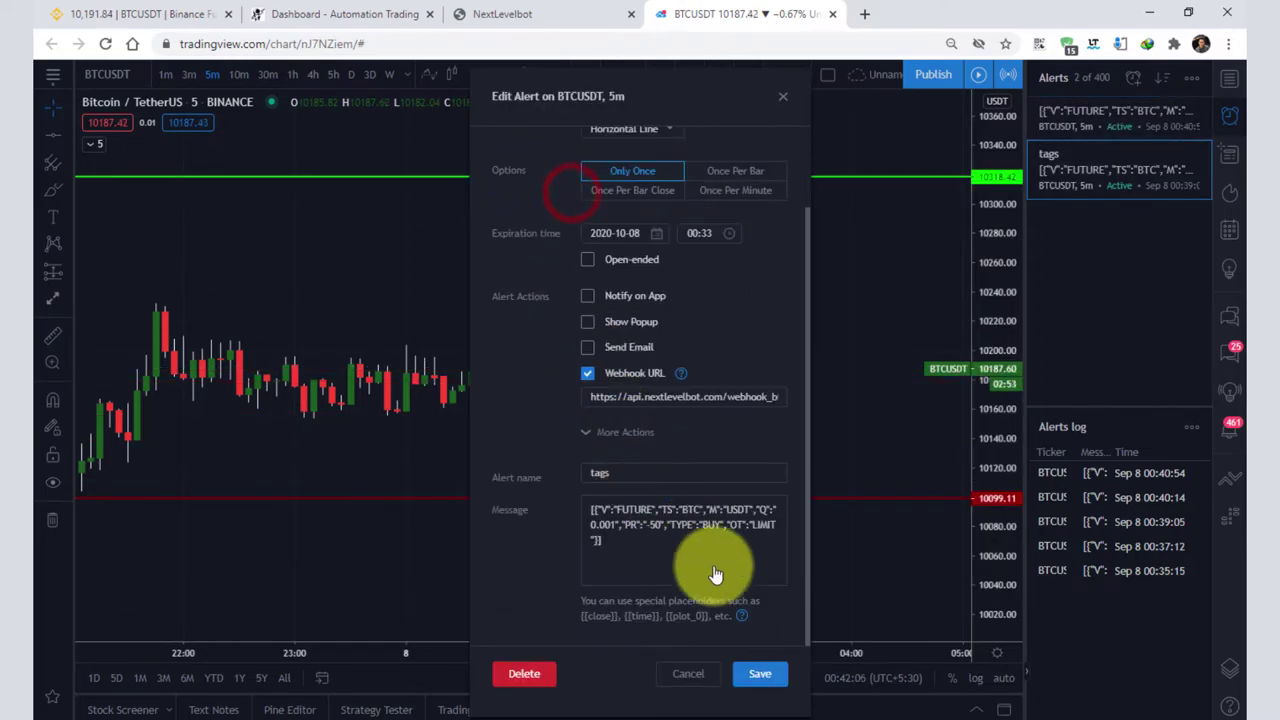
double_click(630, 478)
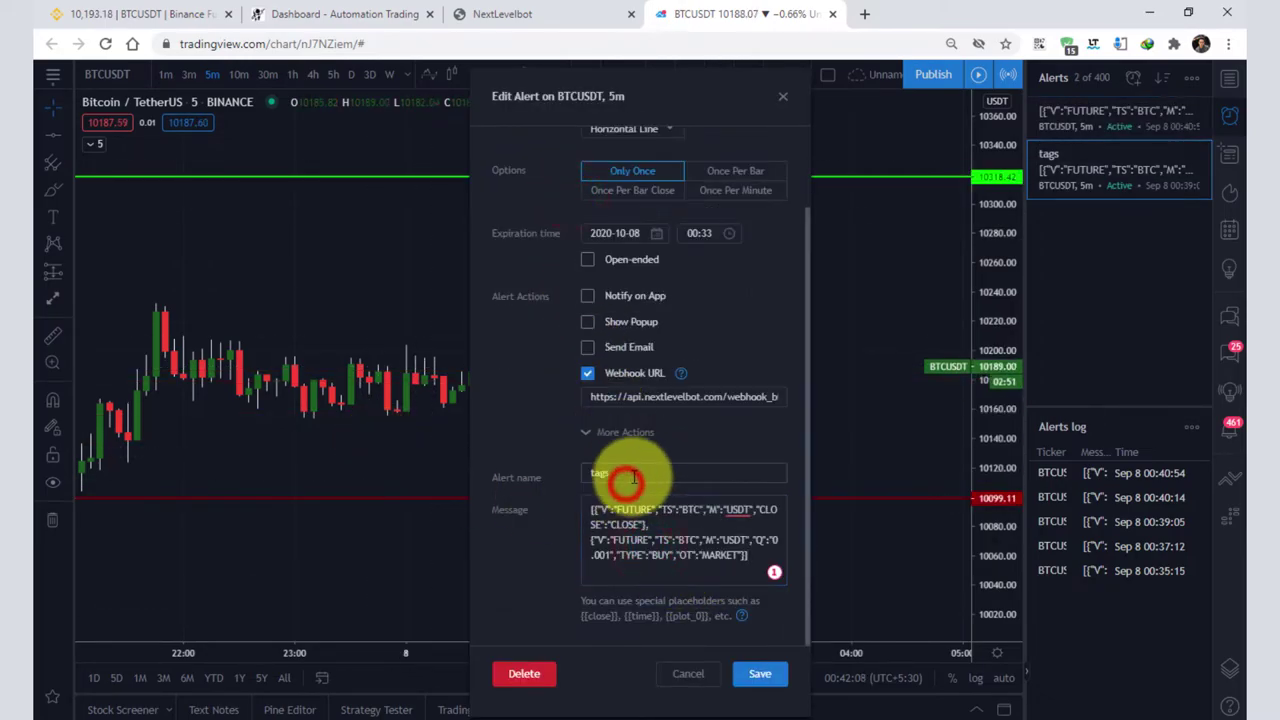
key("BackSpace")
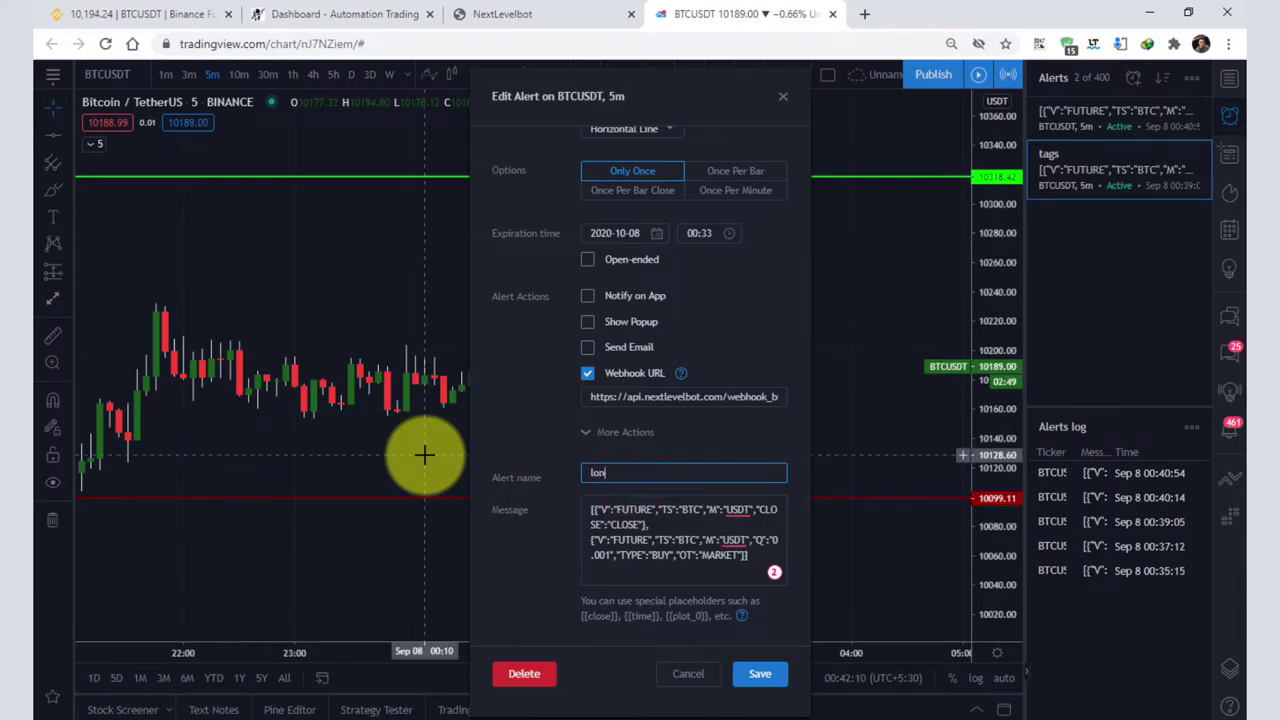
type("long")
left_click(760, 673)
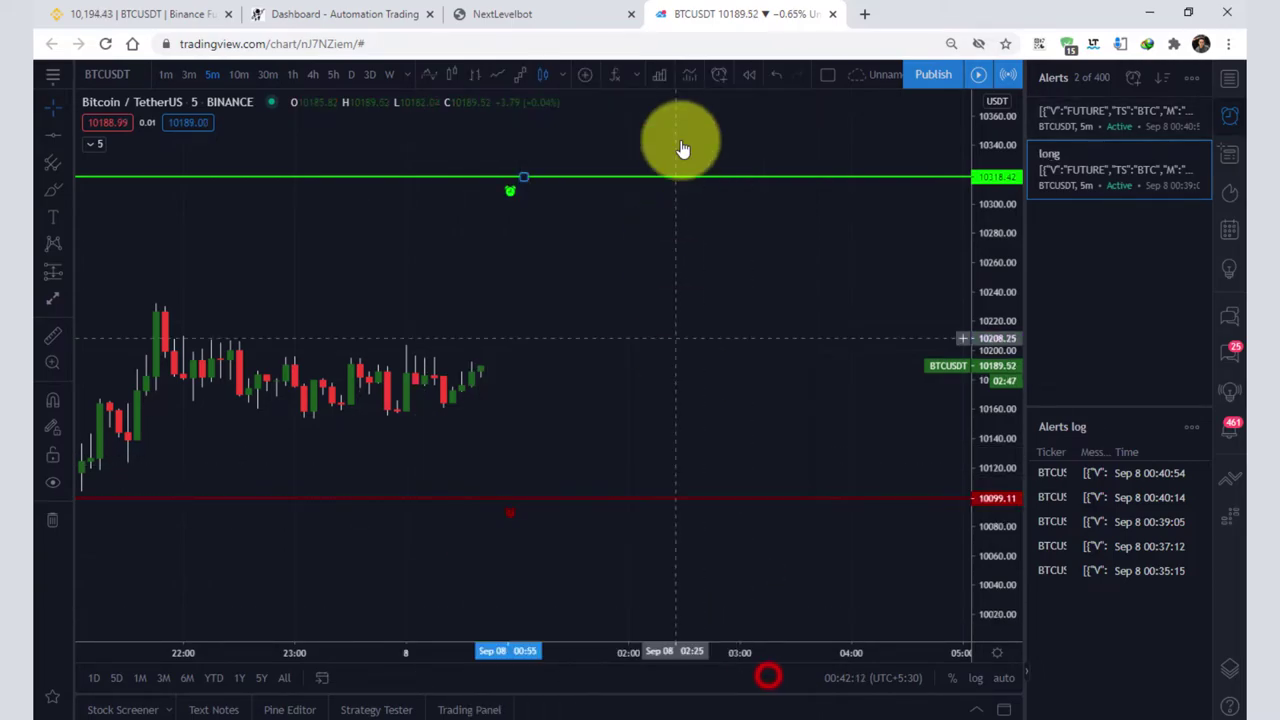
Return to the NextLevelBot syntax page, change the Fully Algo transition type to SELL, then generate and copy the code.
left_click(530, 12)
left_click(806, 264)
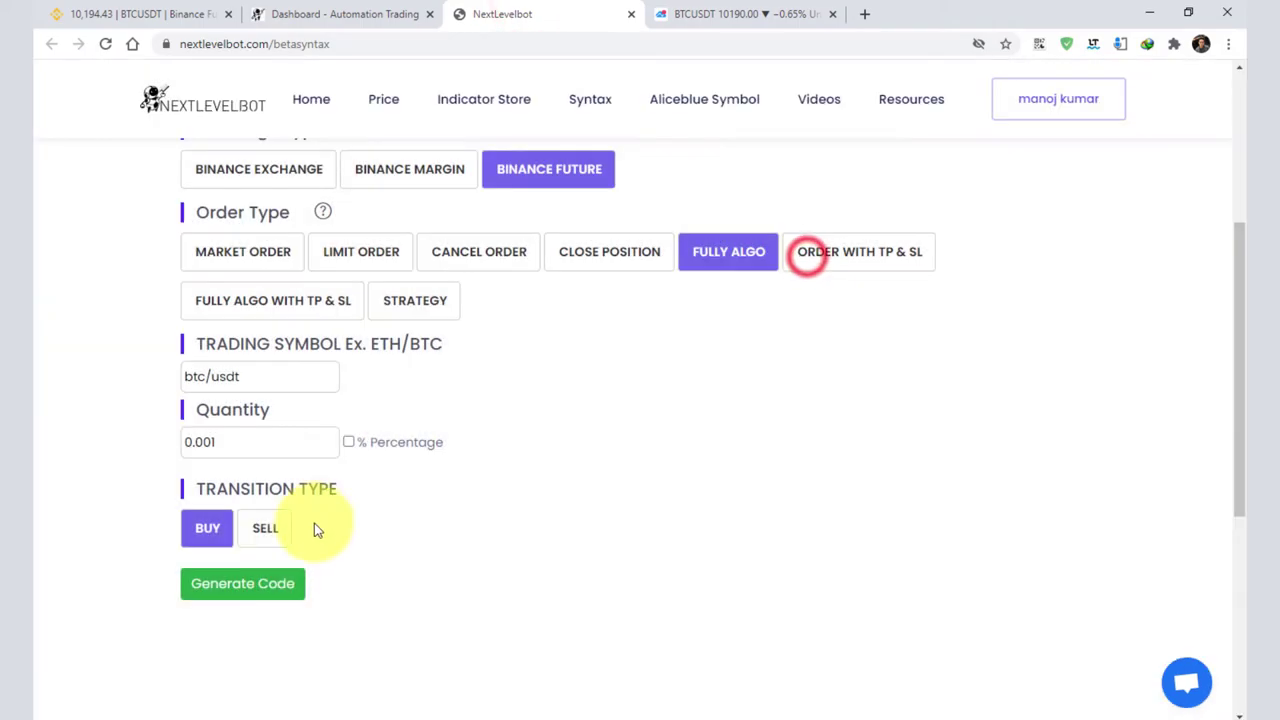
left_click(283, 544)
left_click(275, 595)
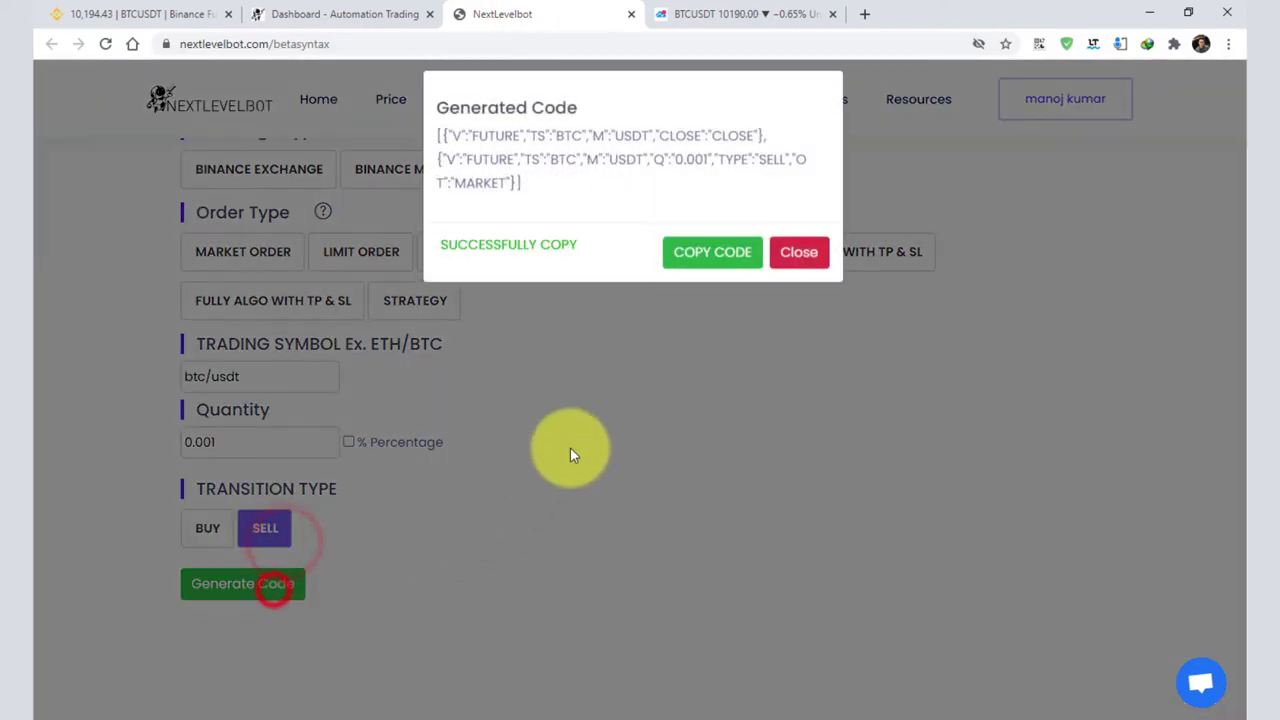
left_click(737, 262)
In TradingView, name the red line's alert short, replace its message with the copied sell code, and save it.
left_click(740, 14)
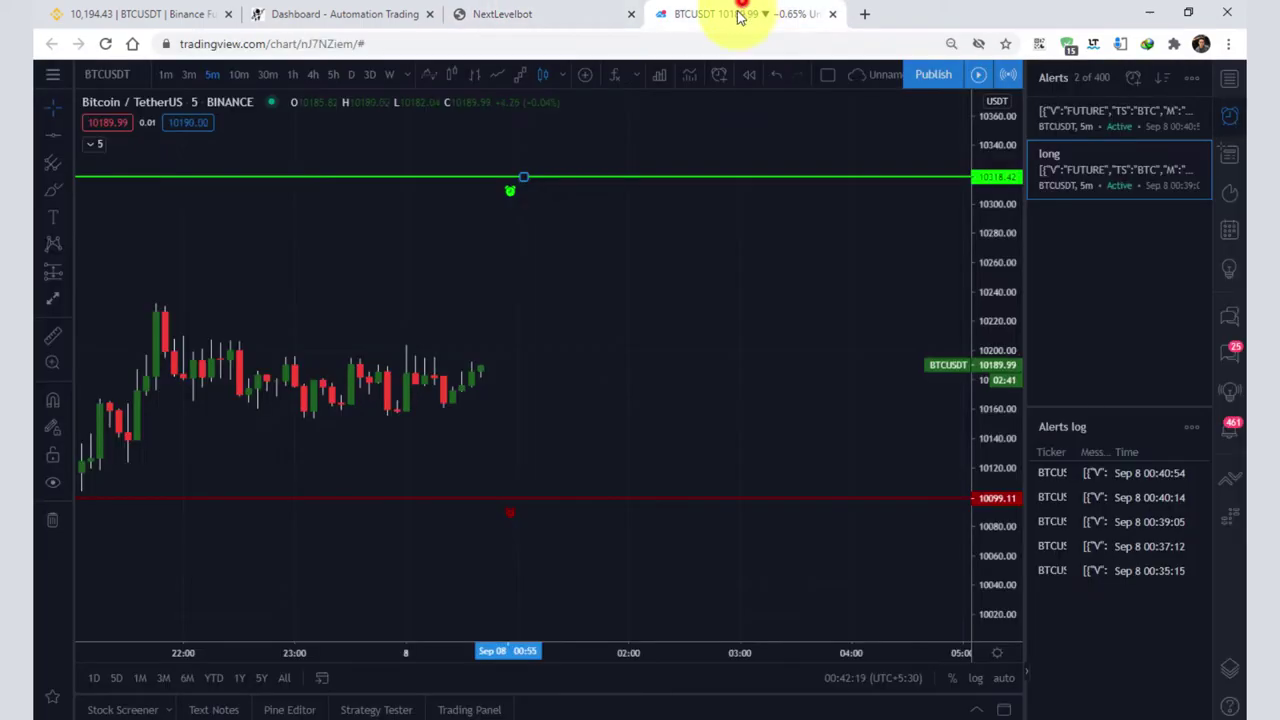
right_click(517, 503)
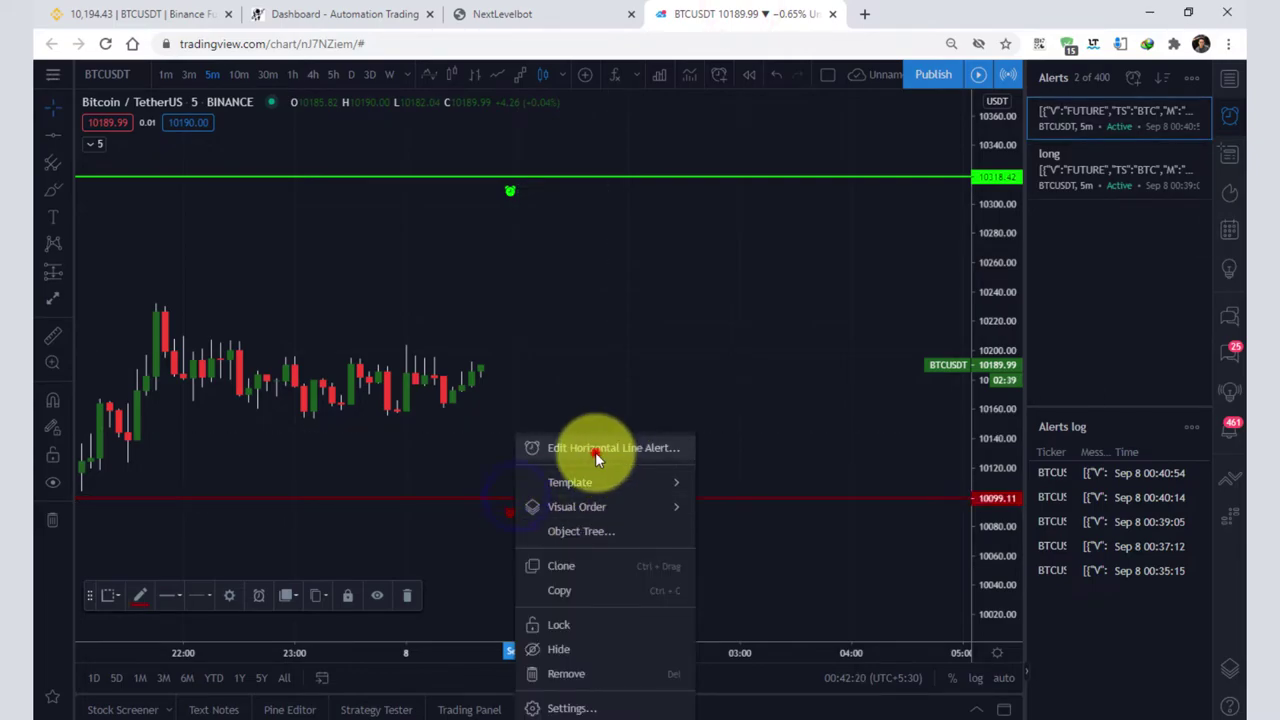
left_click(605, 445)
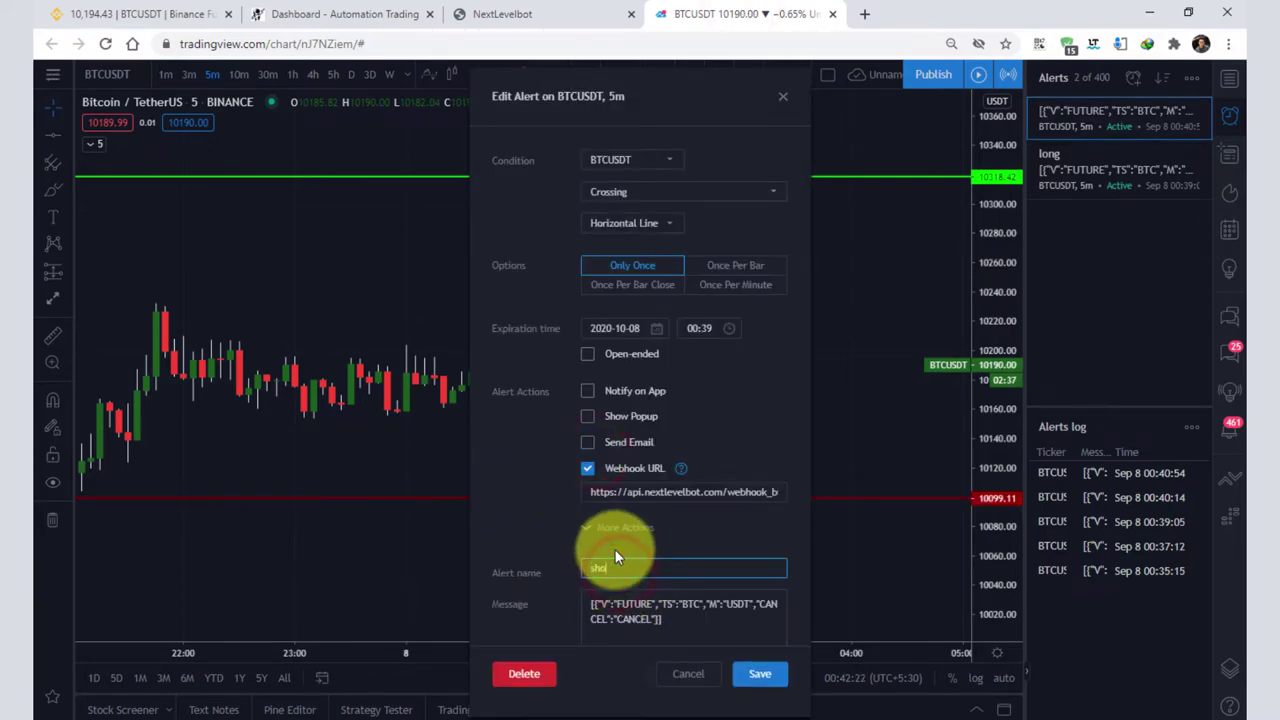
left_click(682, 630)
key("ctrl+a")
key("BackSpace")
key("ctrl+v")
left_click(760, 673)
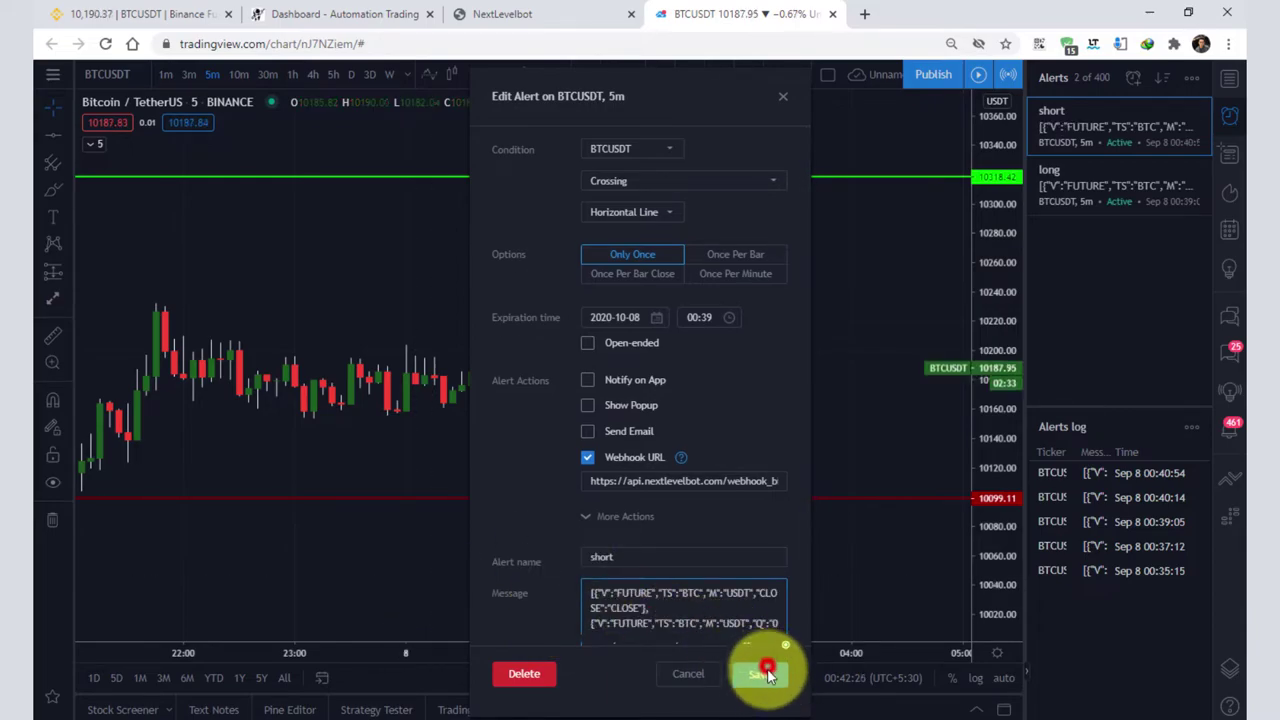
Clear the TradingView alerts log and show the current positions in Binance Futures.
left_click(1138, 553)
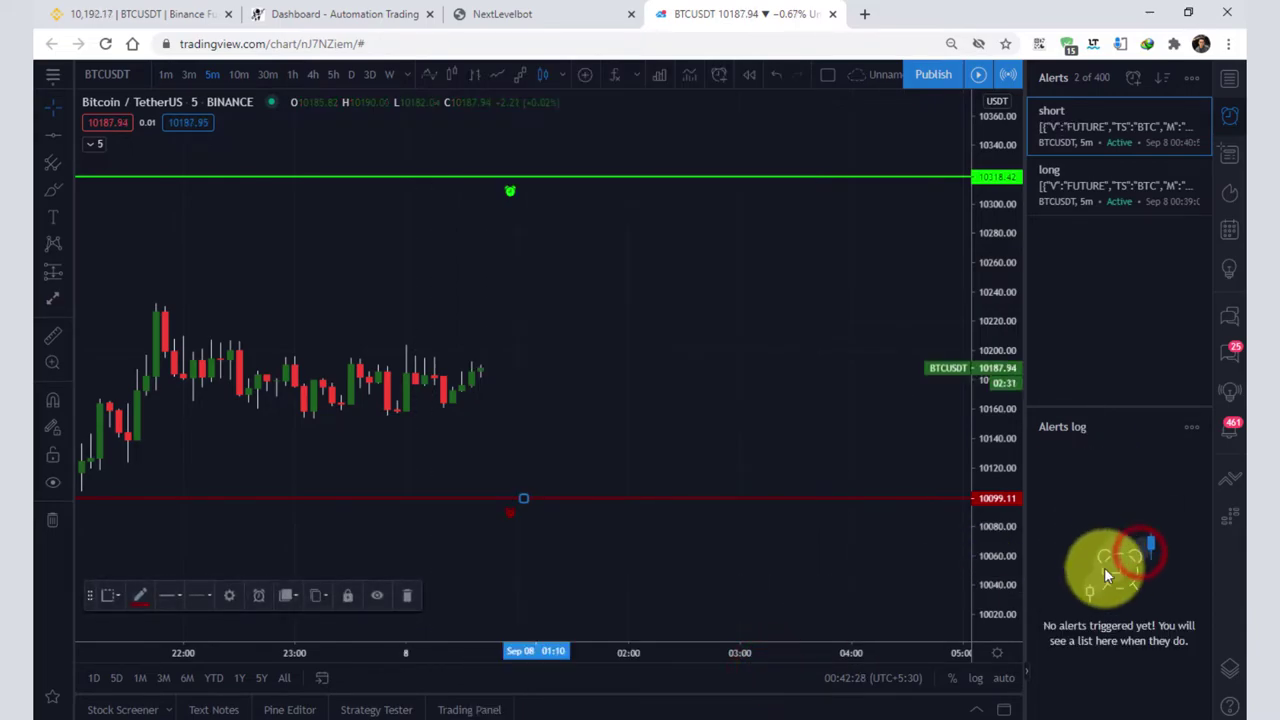
left_click(188, 12)
left_click(78, 544)
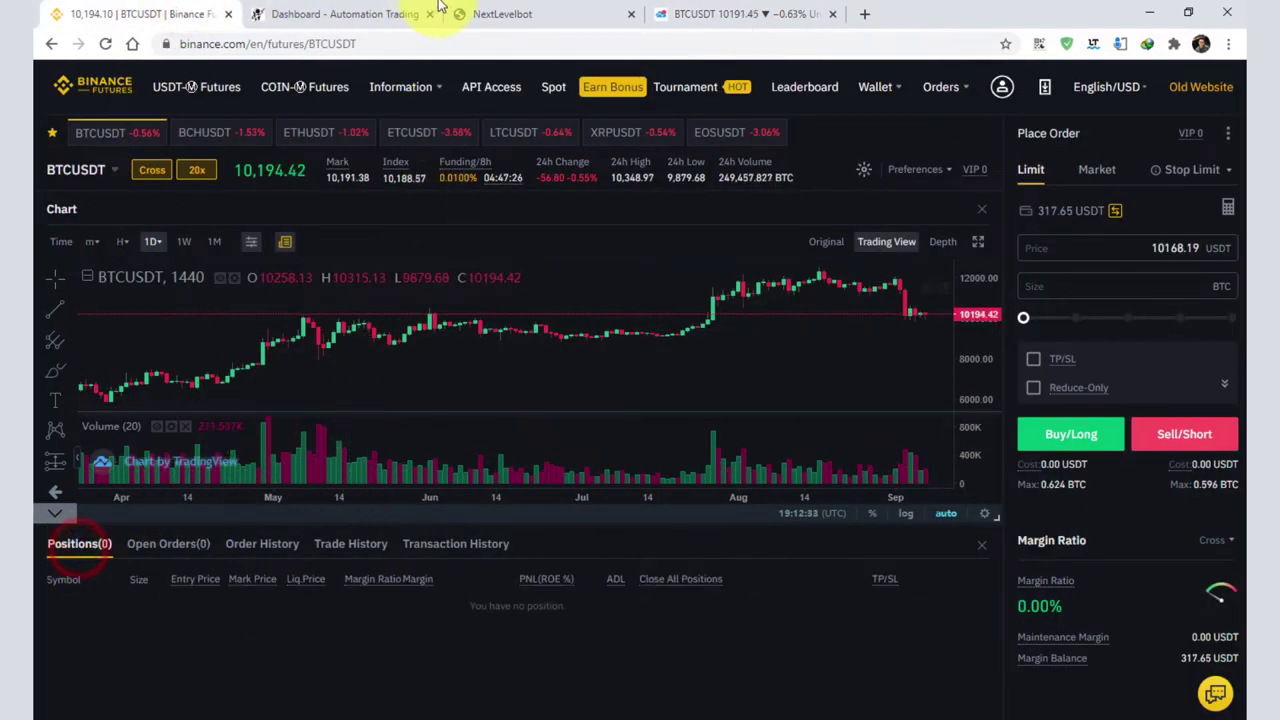
Move the green TradingView line down to about 10190.15 and check the positions in Binance Futures.
left_click(755, 8)
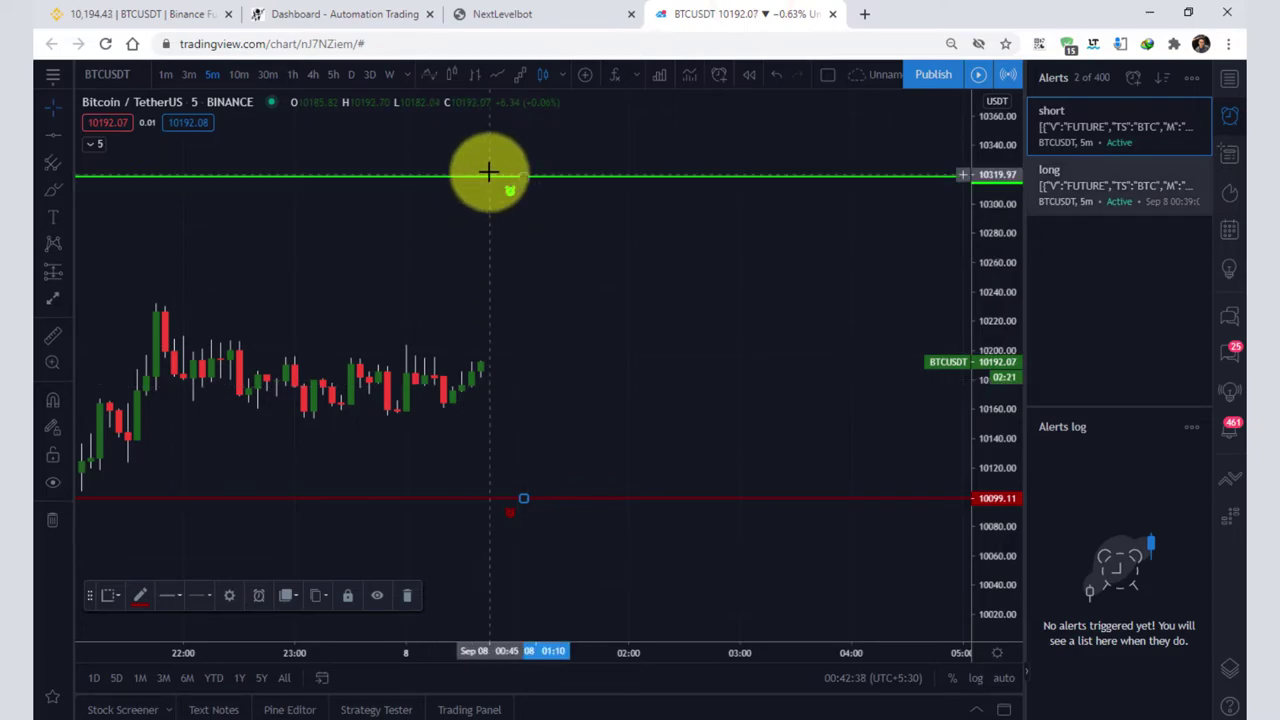
left_click_drag(525, 176, 517, 364)
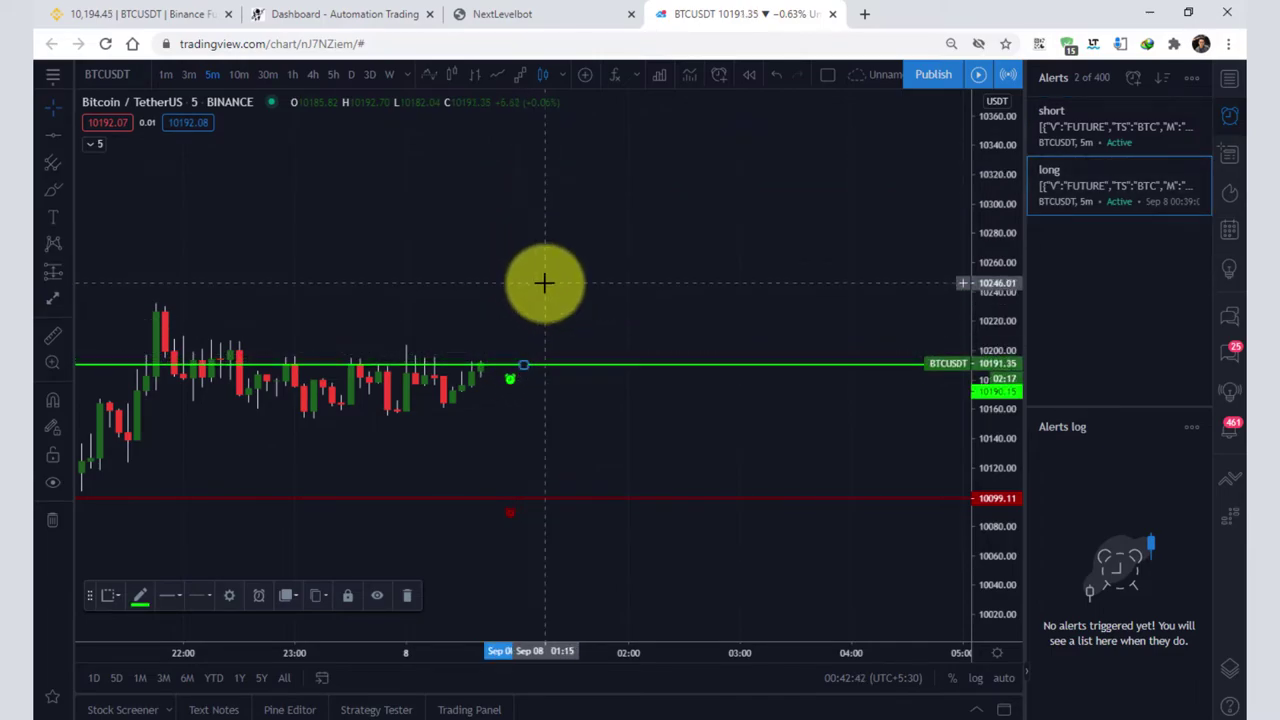
left_click(66, 15)
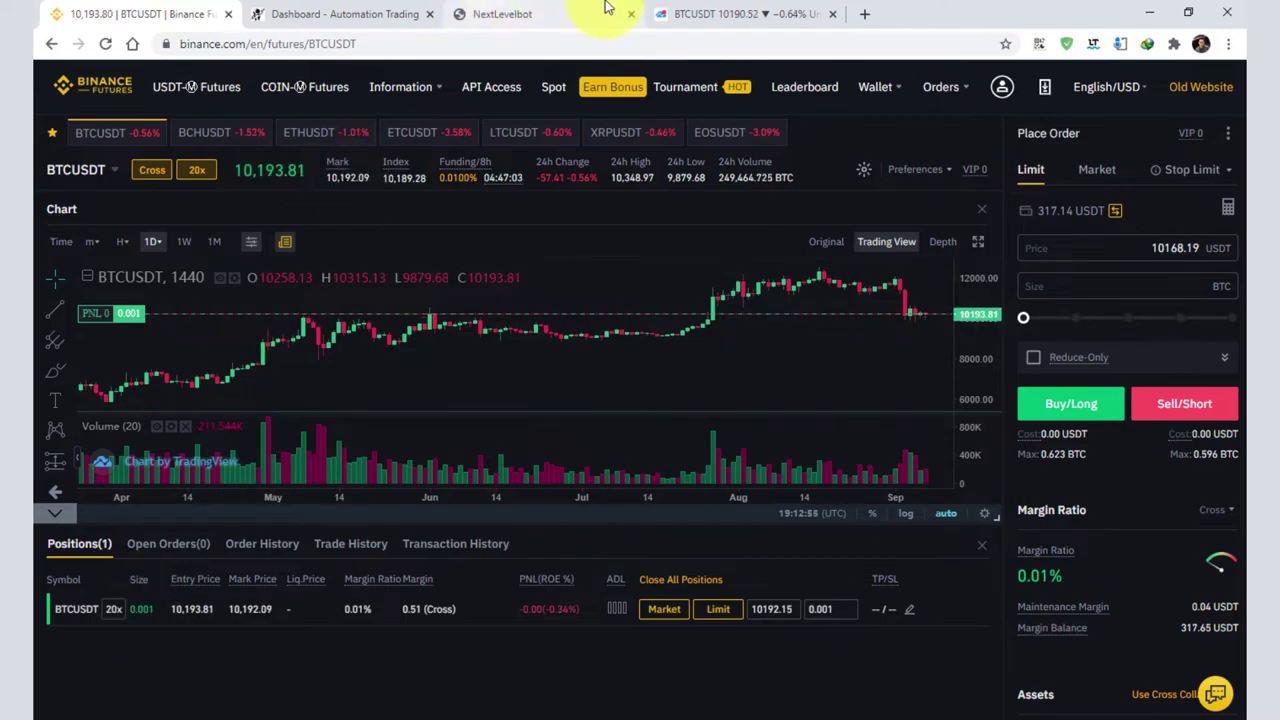
Move the green TradingView line up to about 10344.80 and the red line up to about 10189.11, then check the Binance Futures position.
left_click(729, 12)
left_click_drag(523, 362, 520, 138)
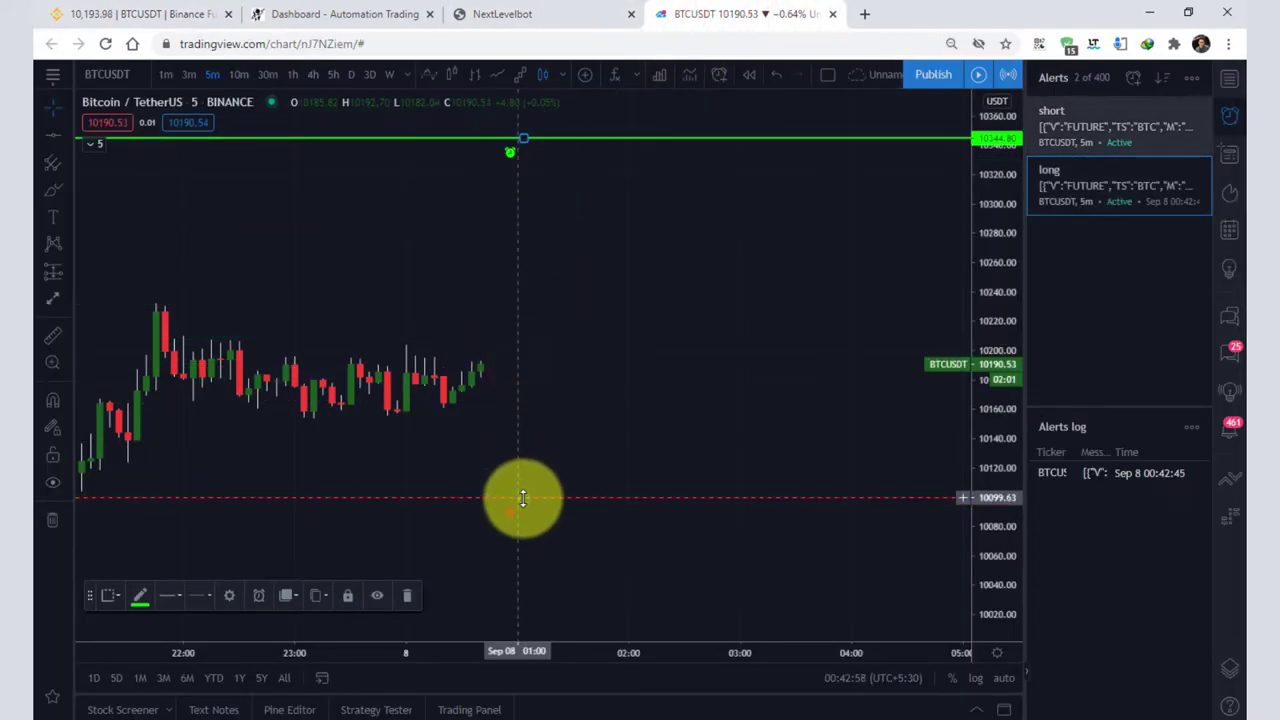
left_click_drag(523, 497, 523, 363)
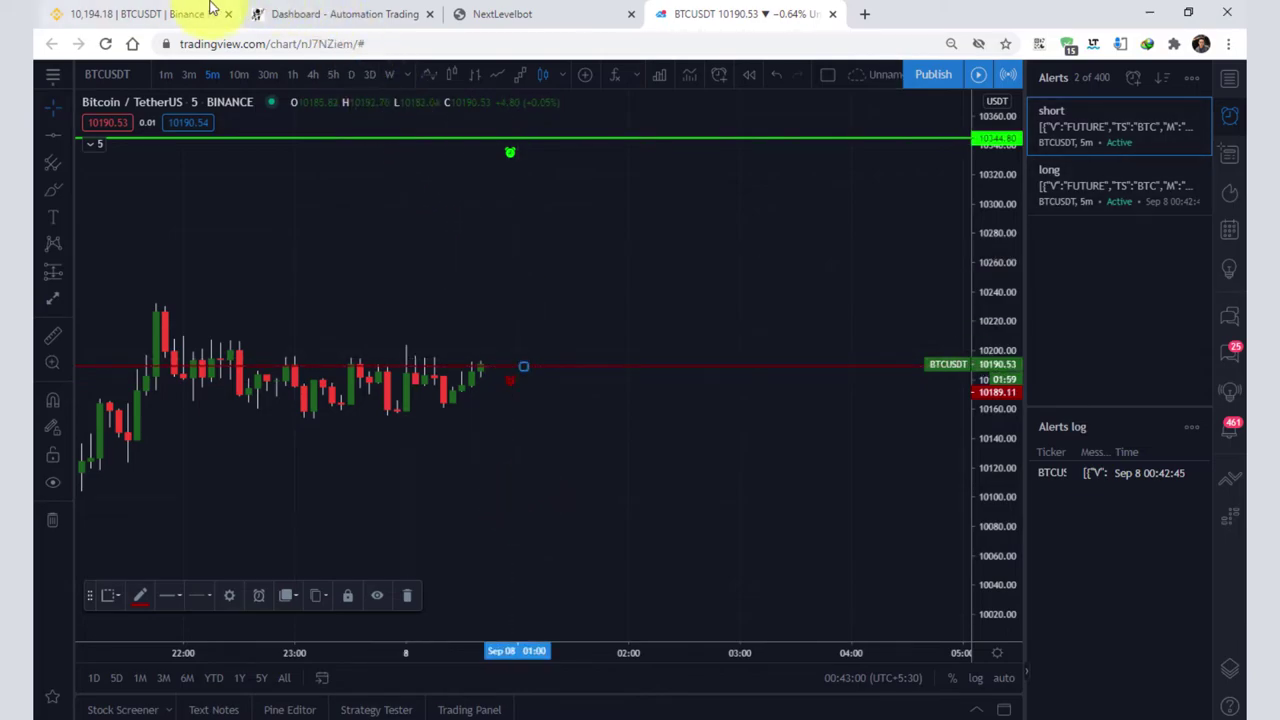
left_click(170, 8)
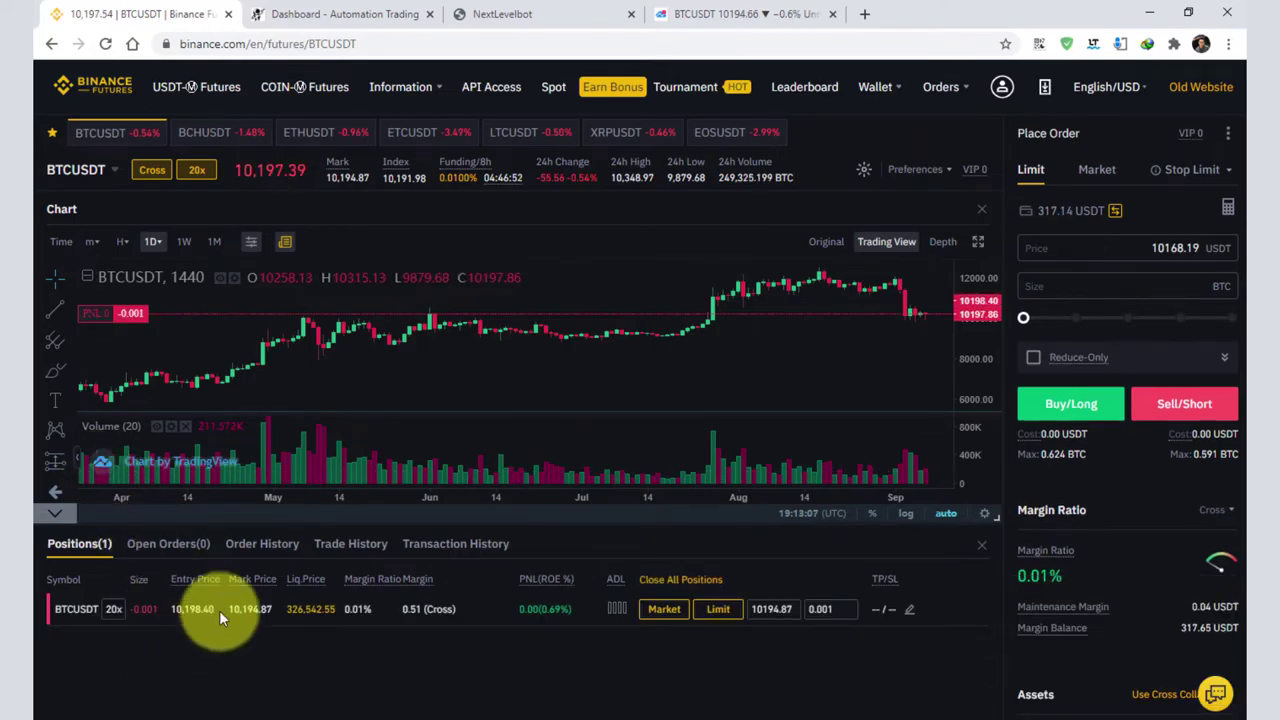
Move the red TradingView line down to about 10074.29 and the green line down to about 10192.73, then check the Binance Futures position.
left_click(785, 14)
left_click_drag(522, 372, 523, 535)
left_click_drag(527, 137, 524, 360)
left_click(176, 12)
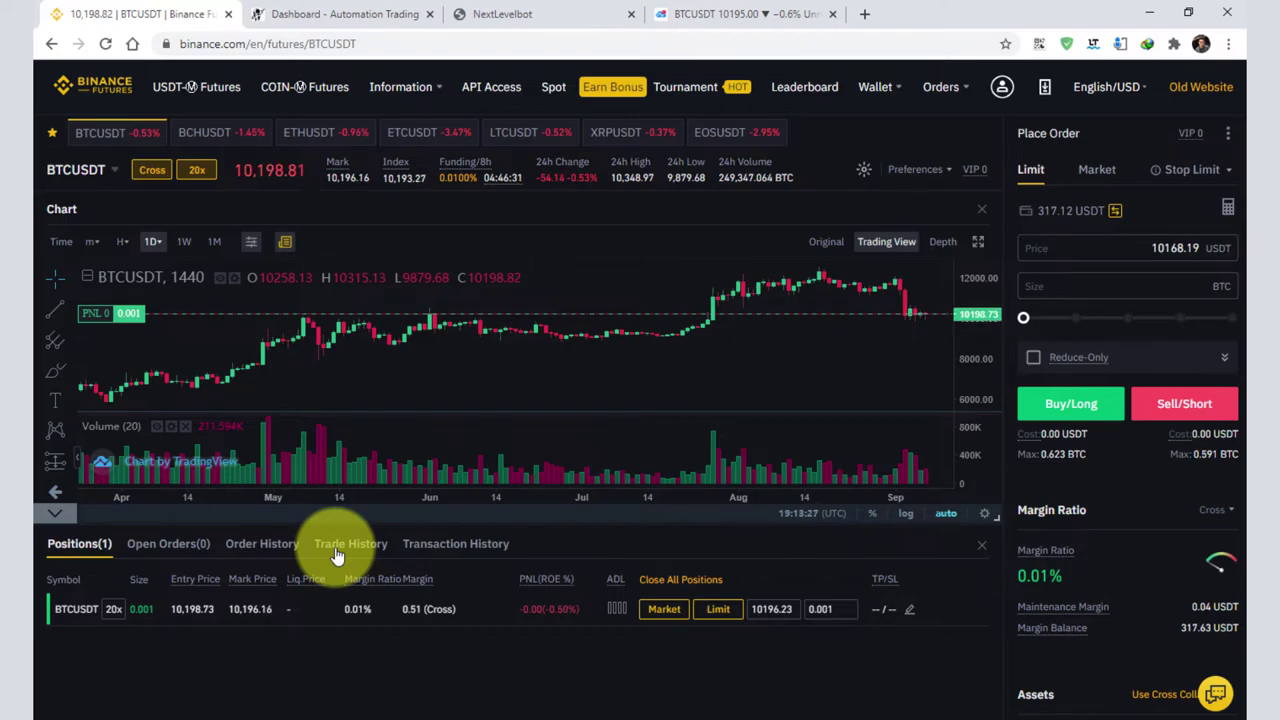
In NextLevelBot, close the generated code and set up a Binance Future Order with TP & SL for btc/usdt.
left_click(725, 14)
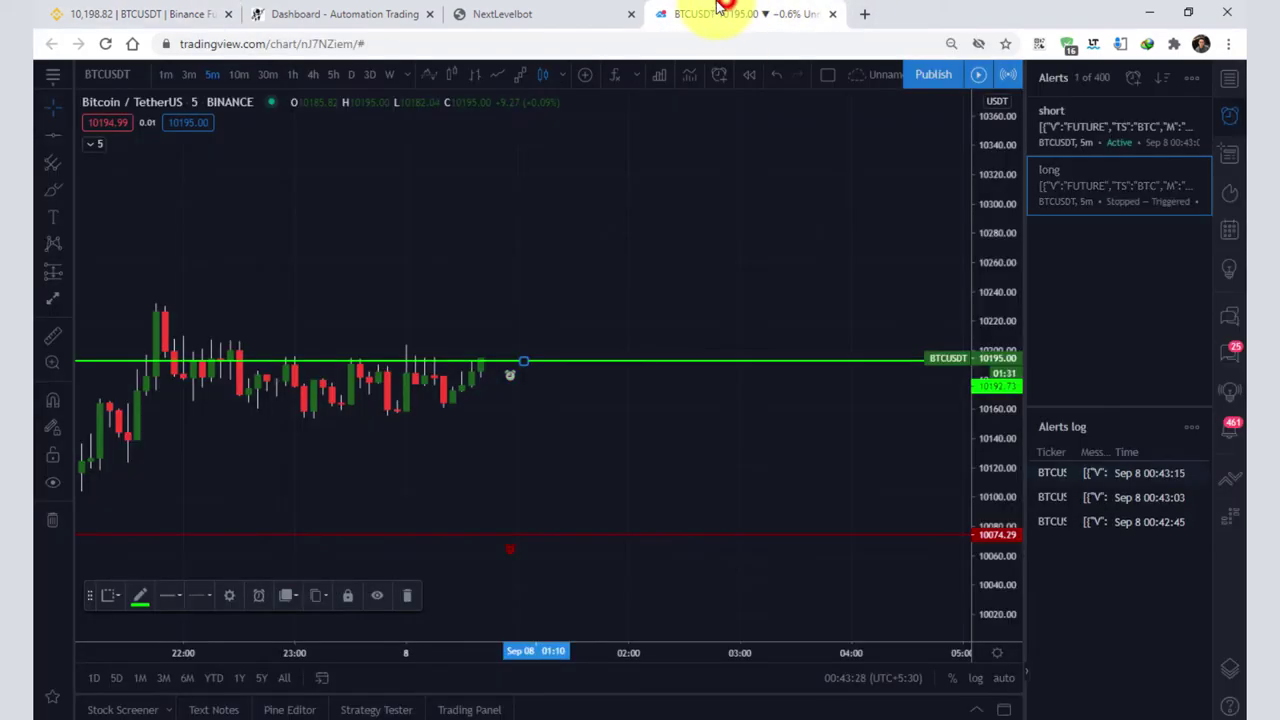
left_click(497, 12)
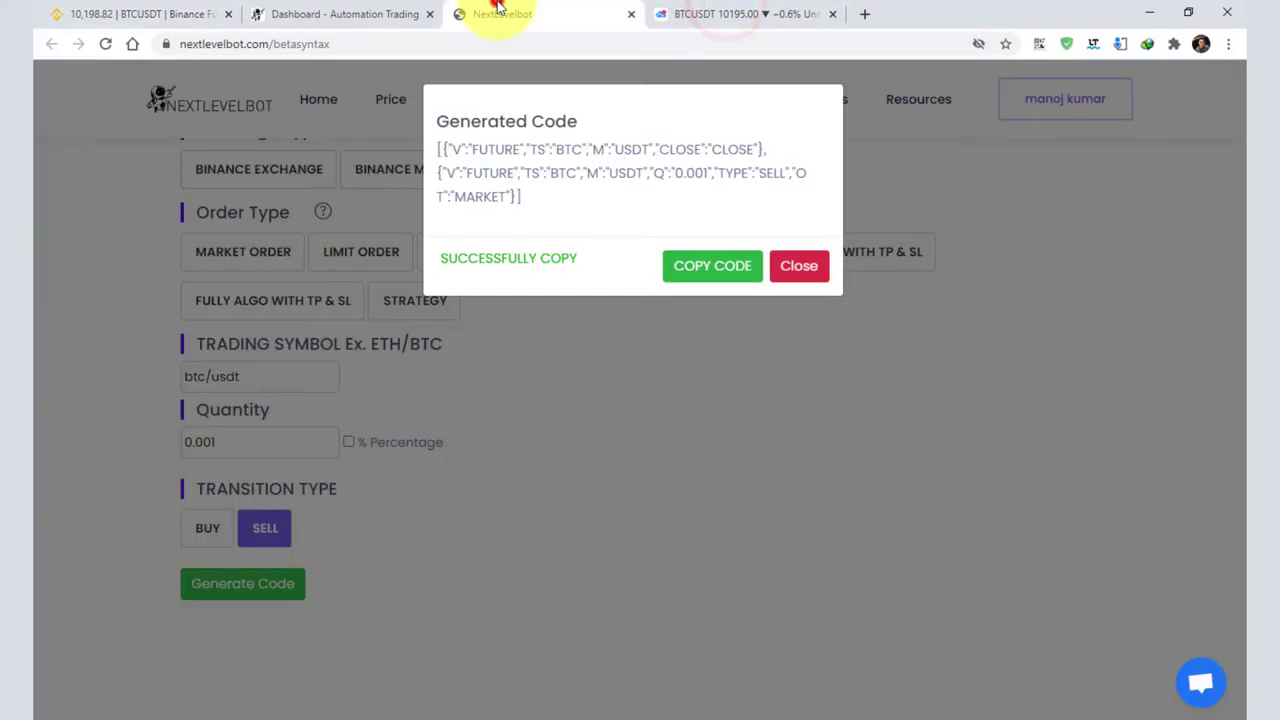
left_click(799, 265)
left_click(548, 183)
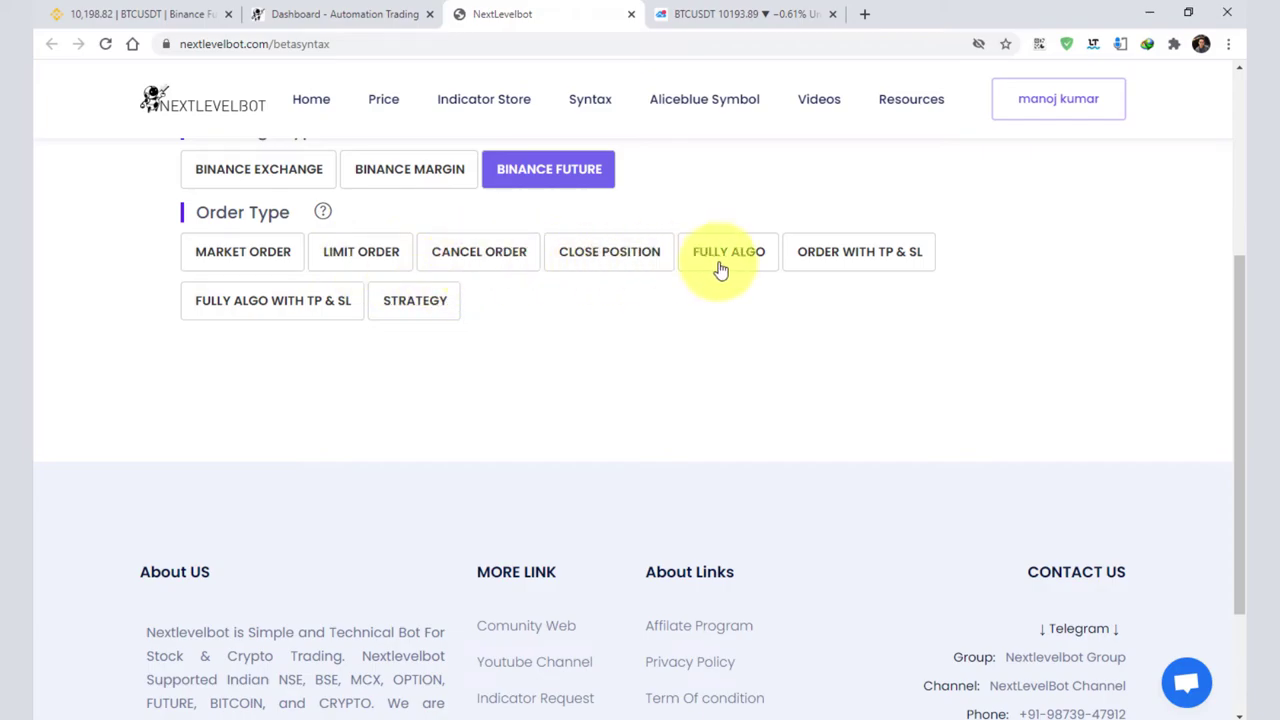
left_click(853, 265)
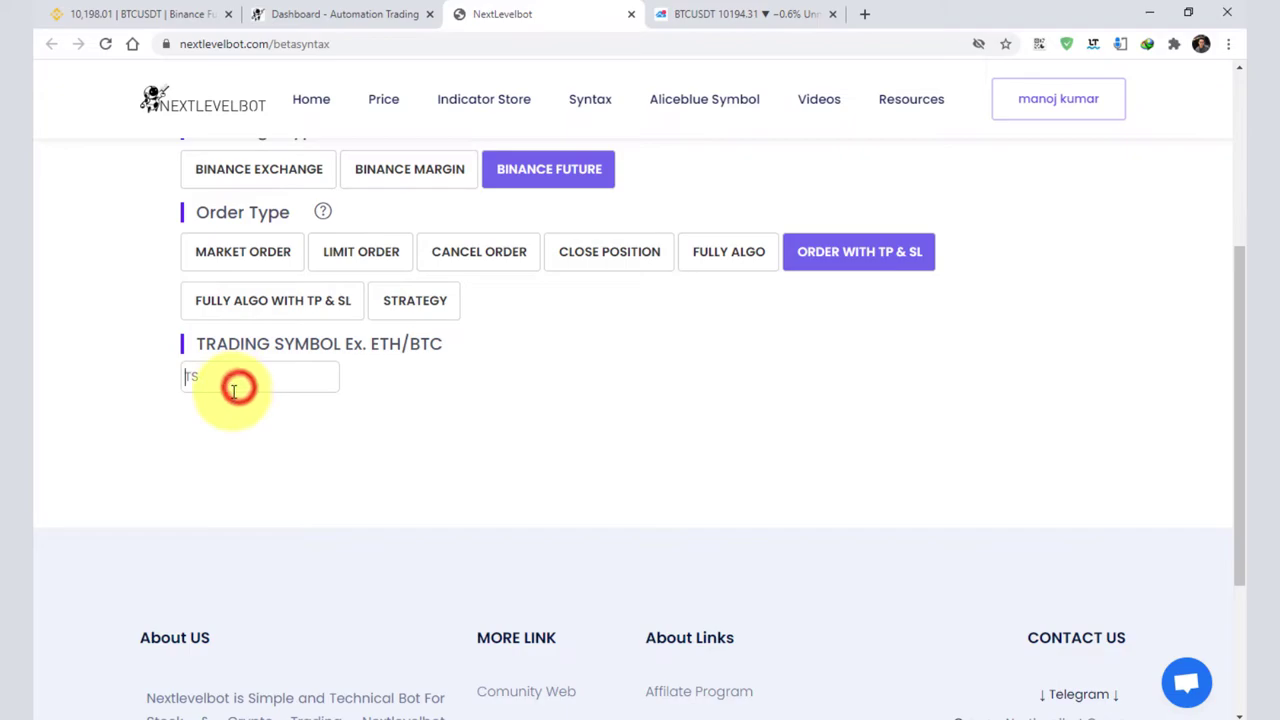
type("btc/usdt")
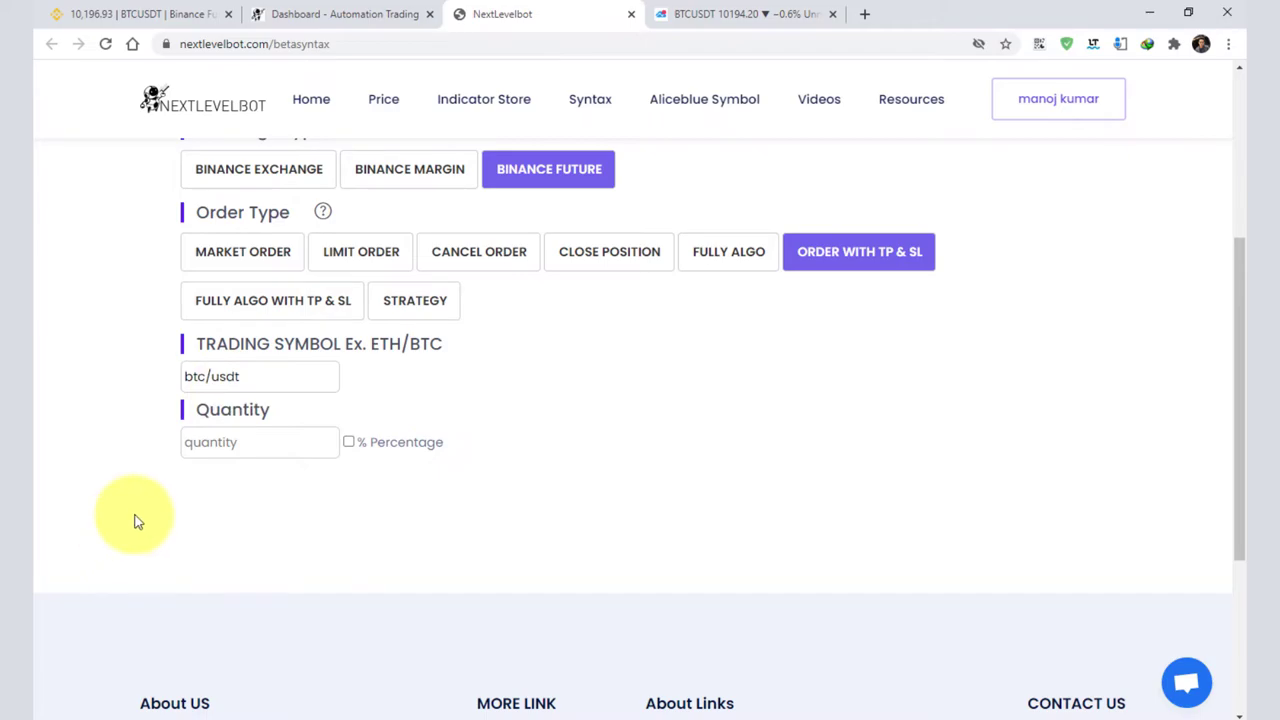
Set the order's quantity to 0.001, stop loss to 50 and take profit to 100.
left_click(213, 439)
type("0.001")
left_click(212, 521)
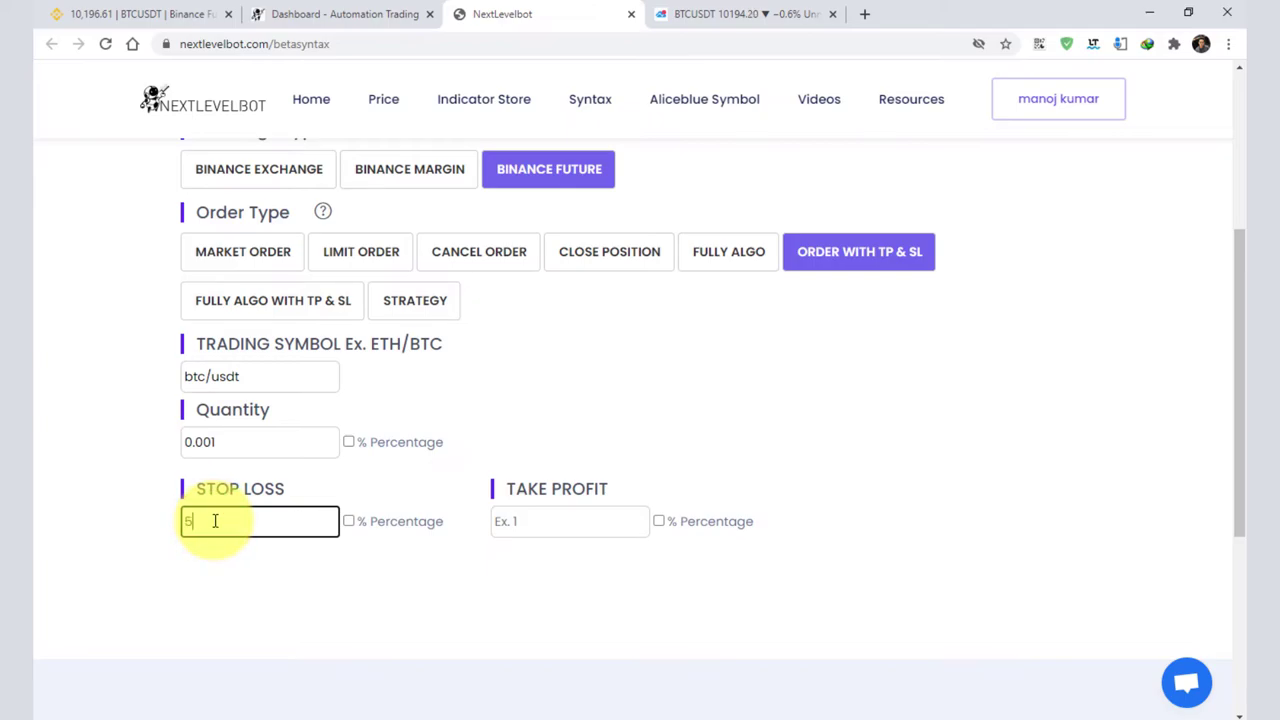
left_click(510, 514)
type("100")
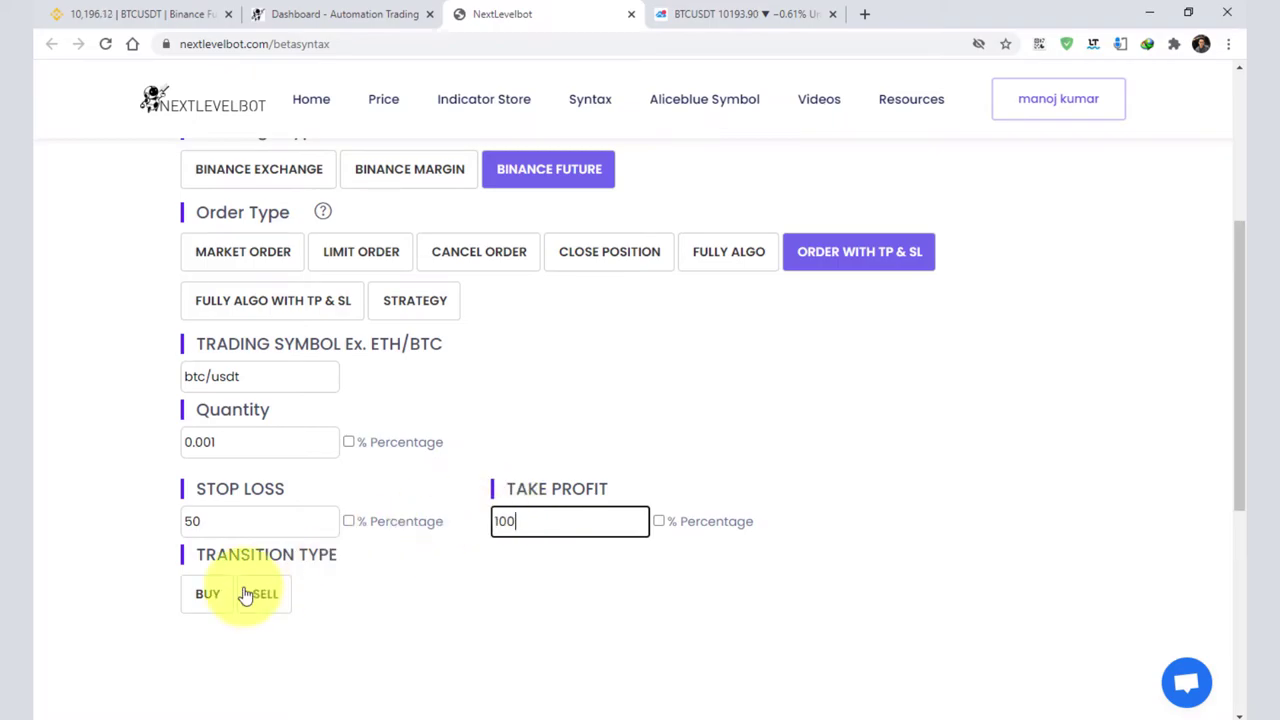
Set the transition type to Buy, then generate and copy the order code.
left_click(203, 598)
left_click(276, 647)
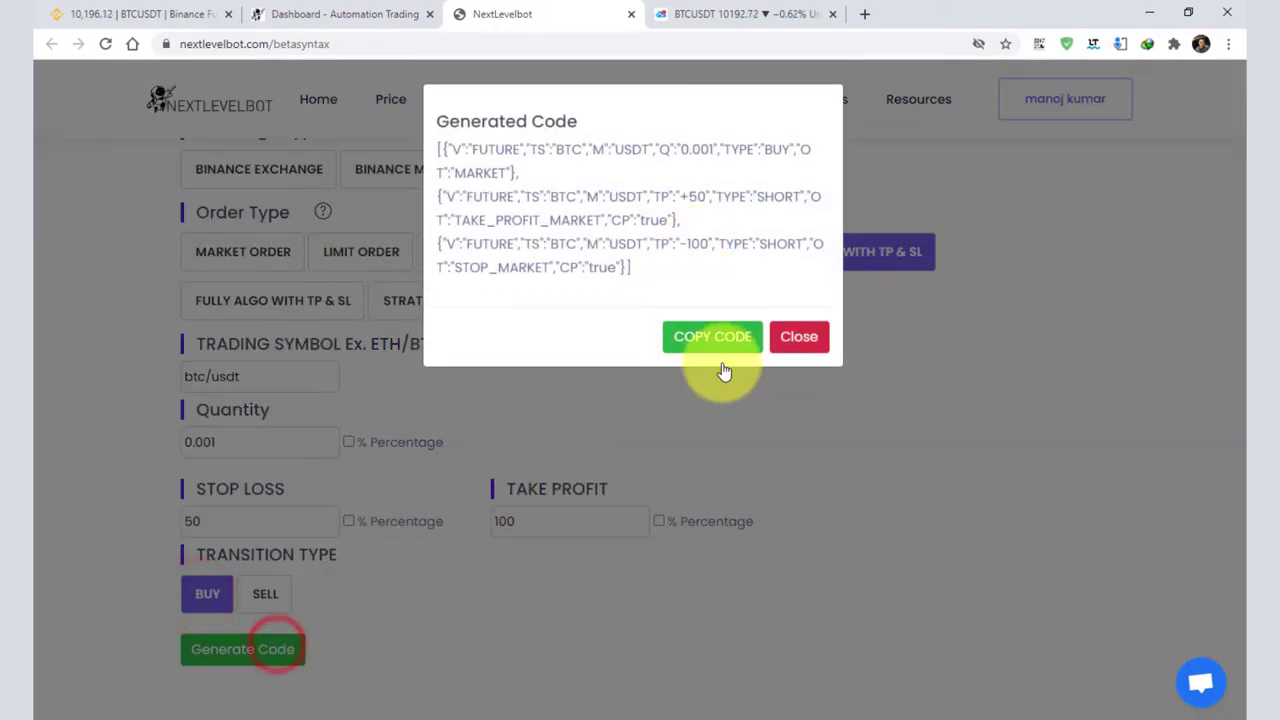
left_click(712, 336)
Check the position in Binance Futures, then move the green TradingView line up to about 10275.49.
left_click(183, 12)
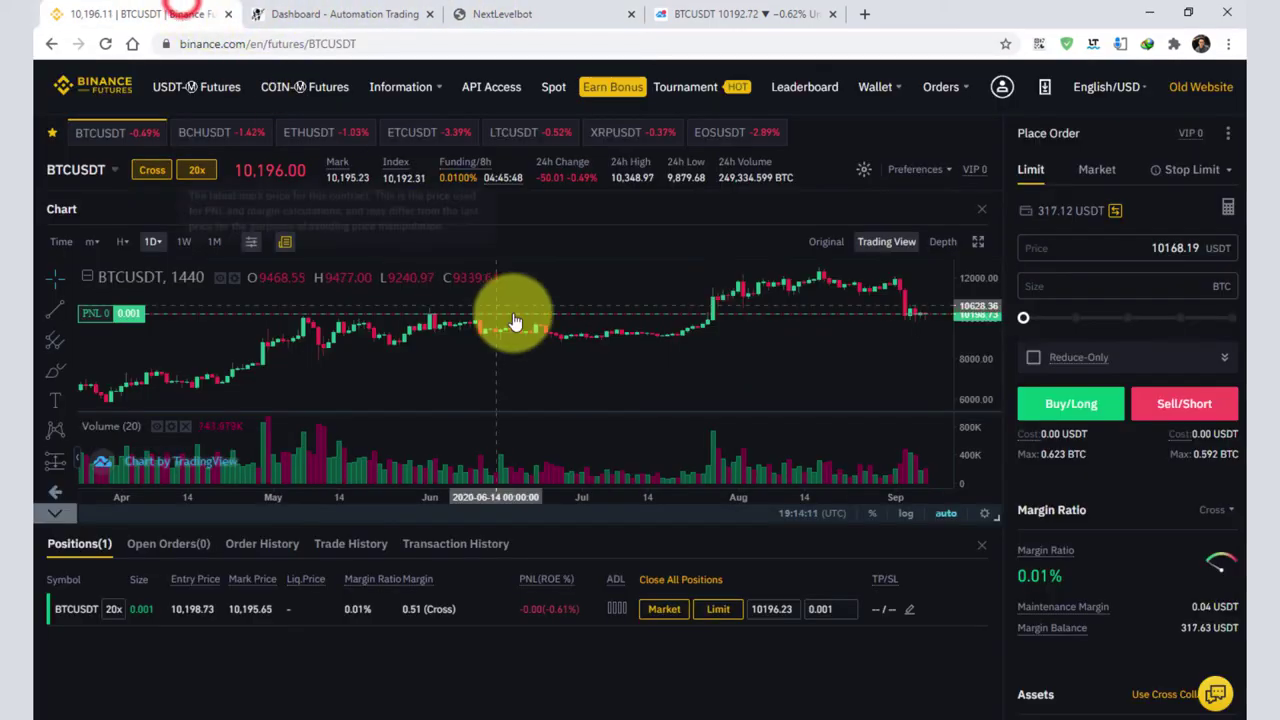
left_click(505, 13)
left_click(760, 14)
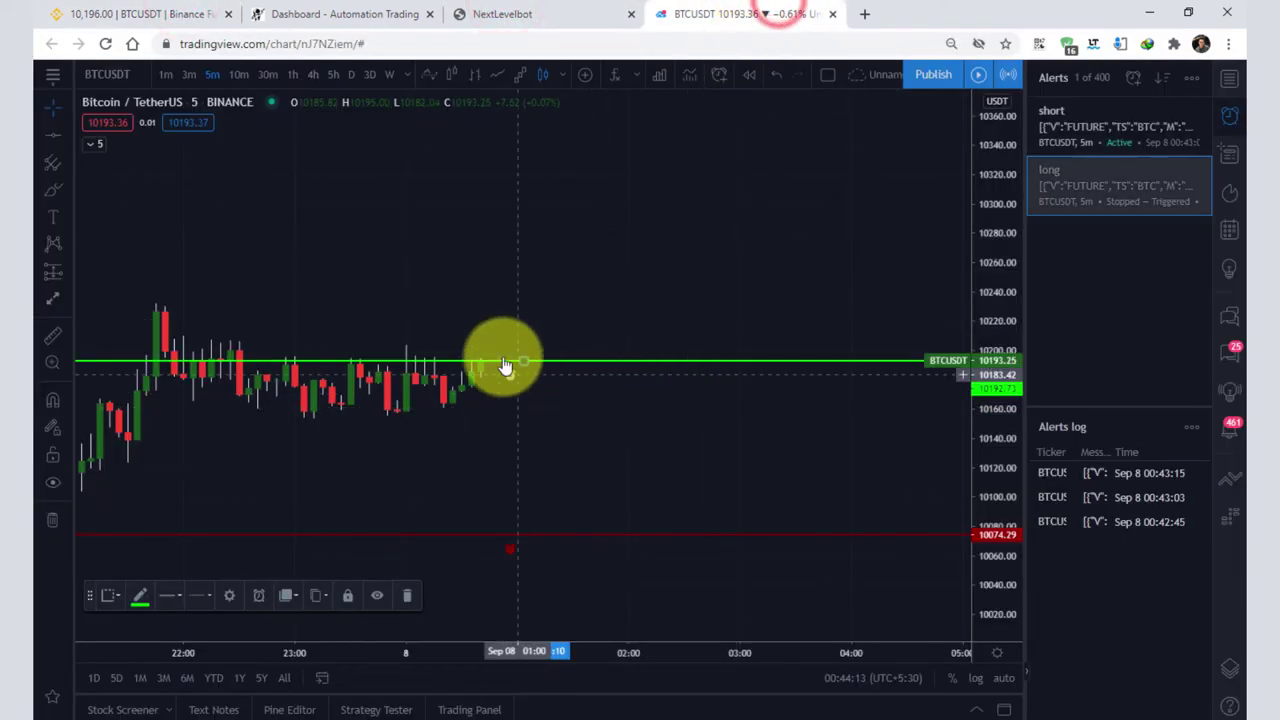
left_click_drag(524, 362, 510, 242)
Replace the message of the green line's long alert with the copied TP and SL buy code and save the alert.
right_click(510, 242)
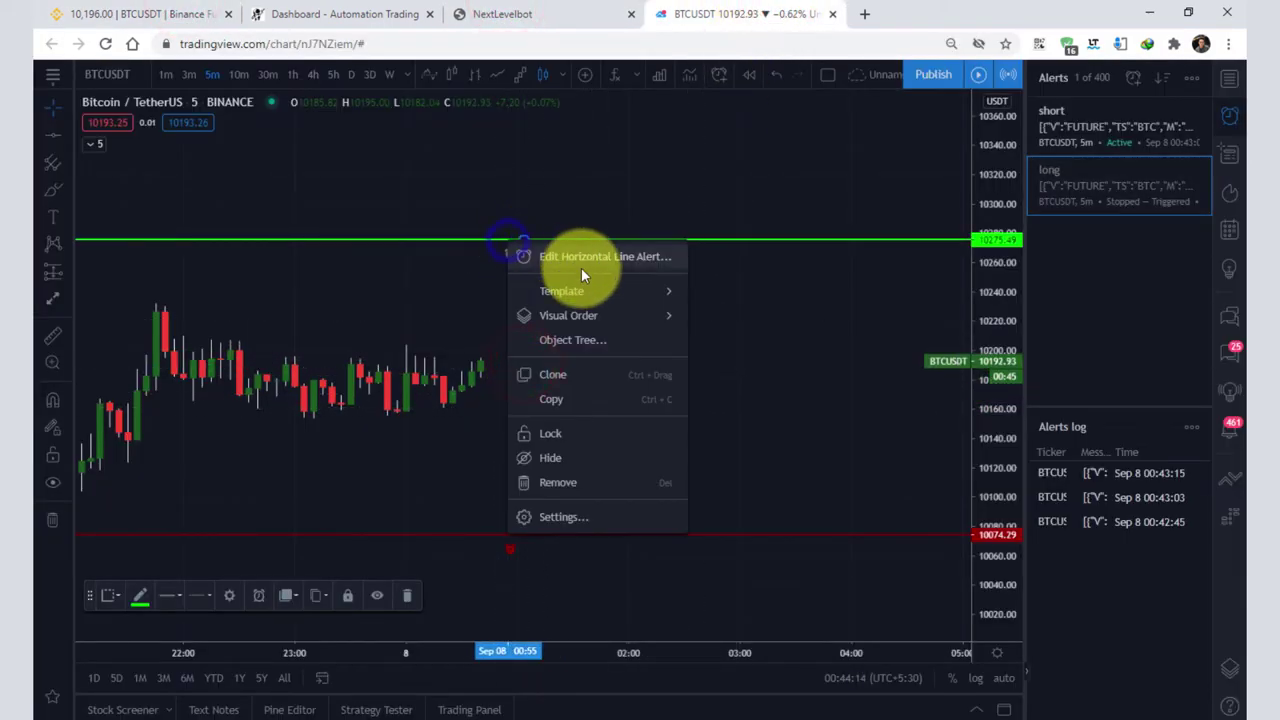
left_click(575, 258)
scroll(563, 429, "down", 2)
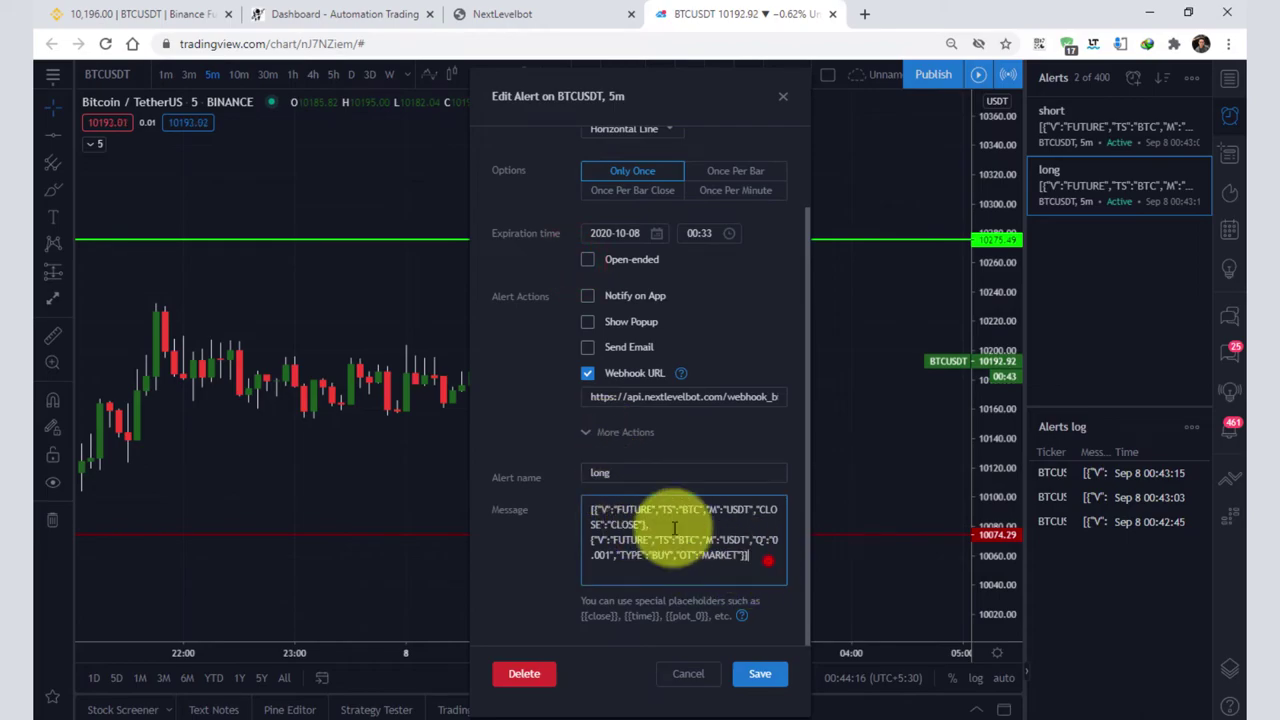
key("ctrl+a")
key("ctrl+v")
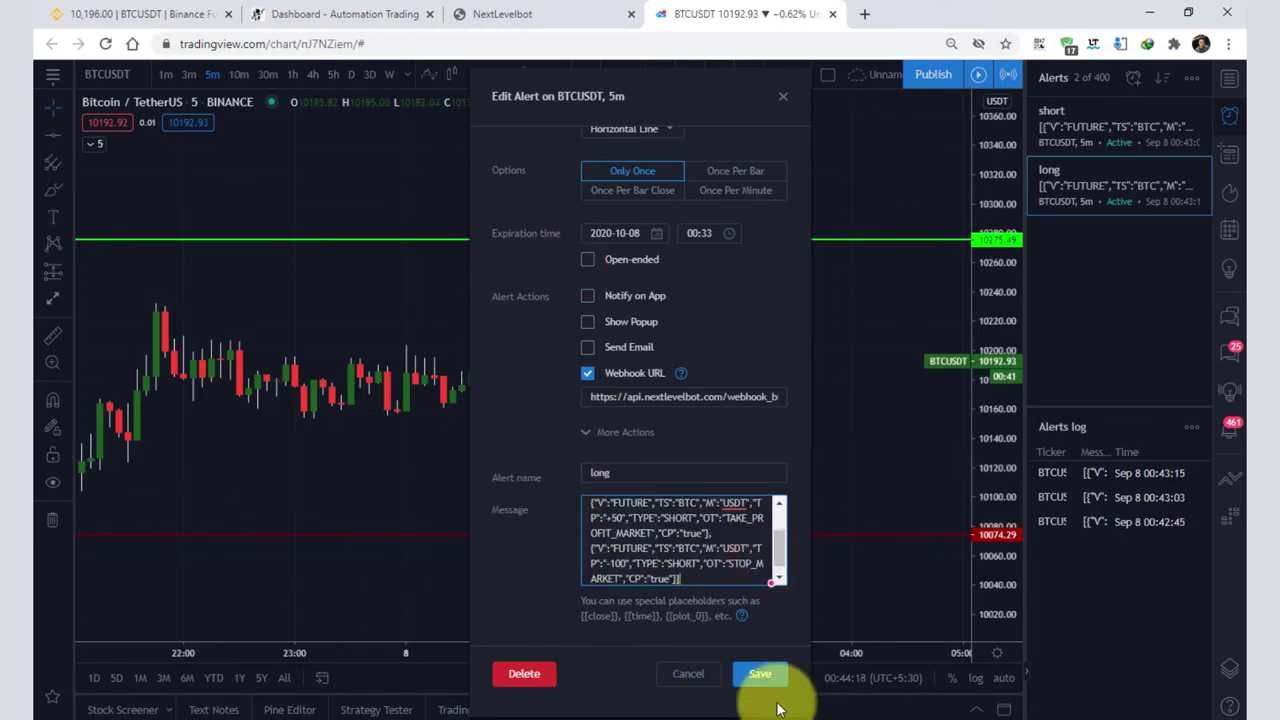
left_click(760, 678)
Close the open BTCUSDT position at market in Binance Futures.
left_click(150, 14)
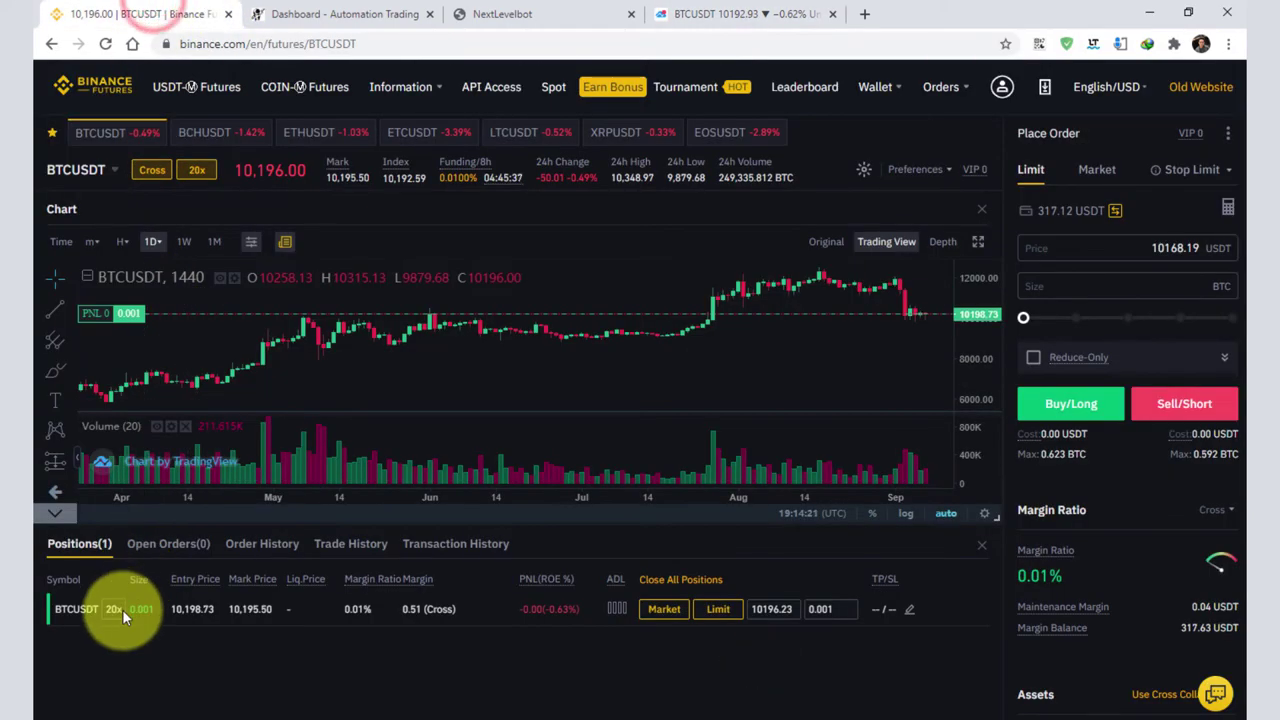
left_click(668, 618)
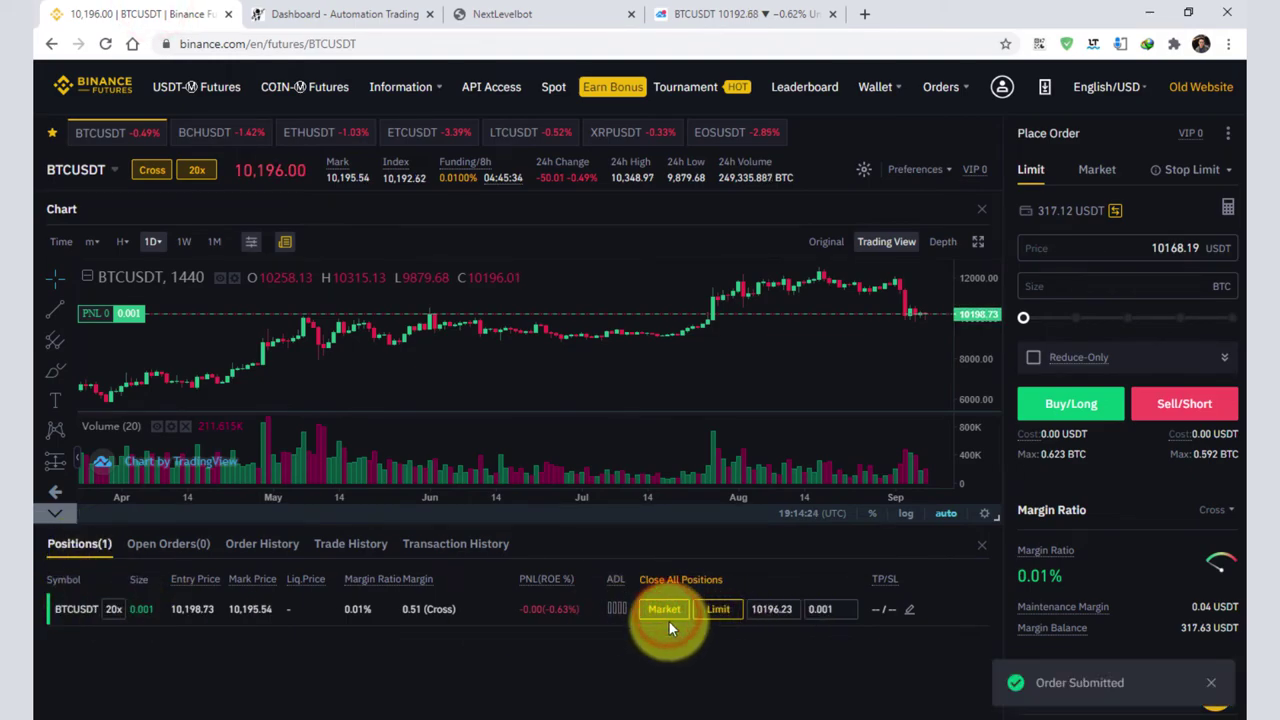
Move the green TradingView line down to about 10185.49 and check the position in Binance Futures.
left_click(680, 7)
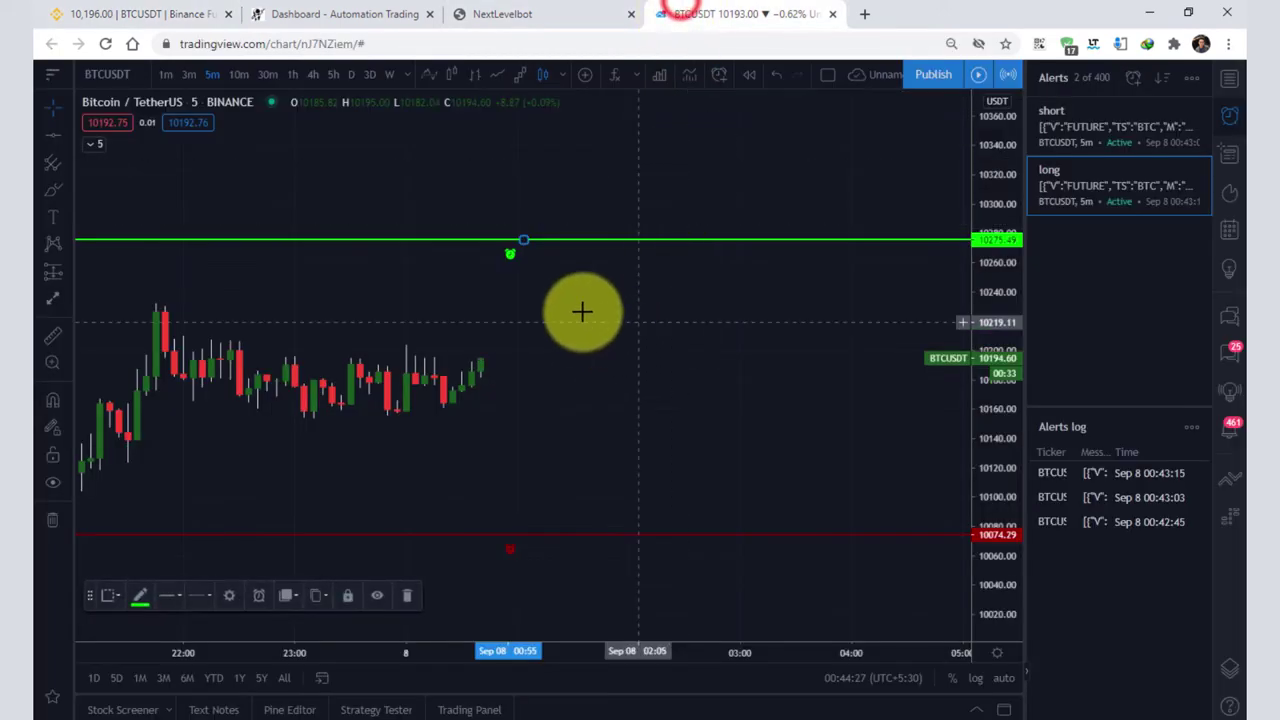
left_click(524, 244)
left_click_drag(524, 244, 523, 372)
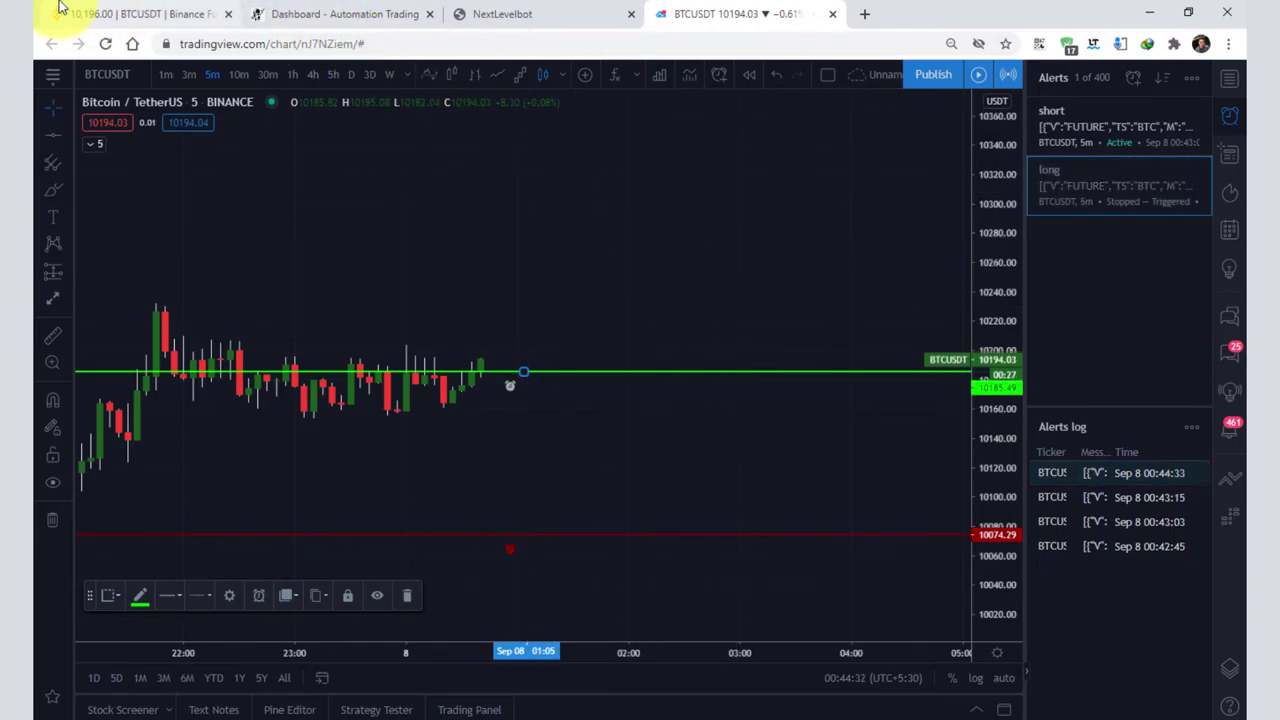
left_click(88, 10)
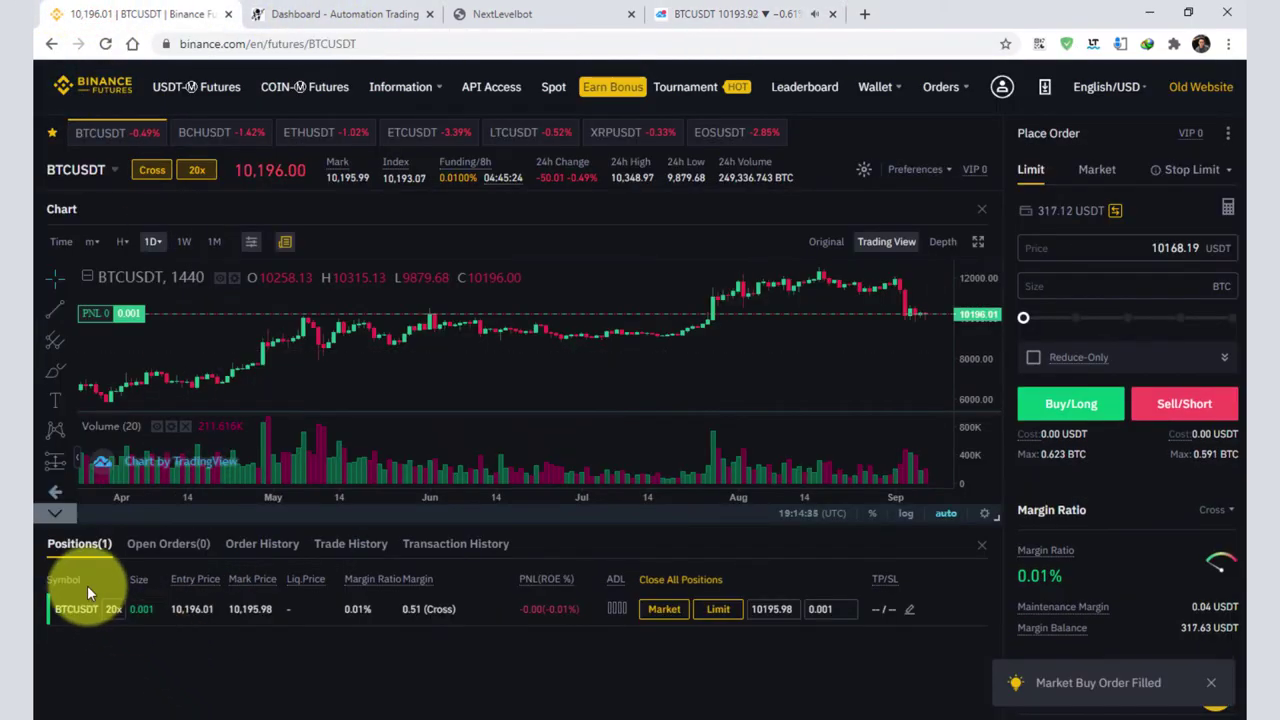
Examine the types, sides and trigger conditions of the open stop and take-profit orders and compare them with the BTCUSDT position.
left_click(168, 543)
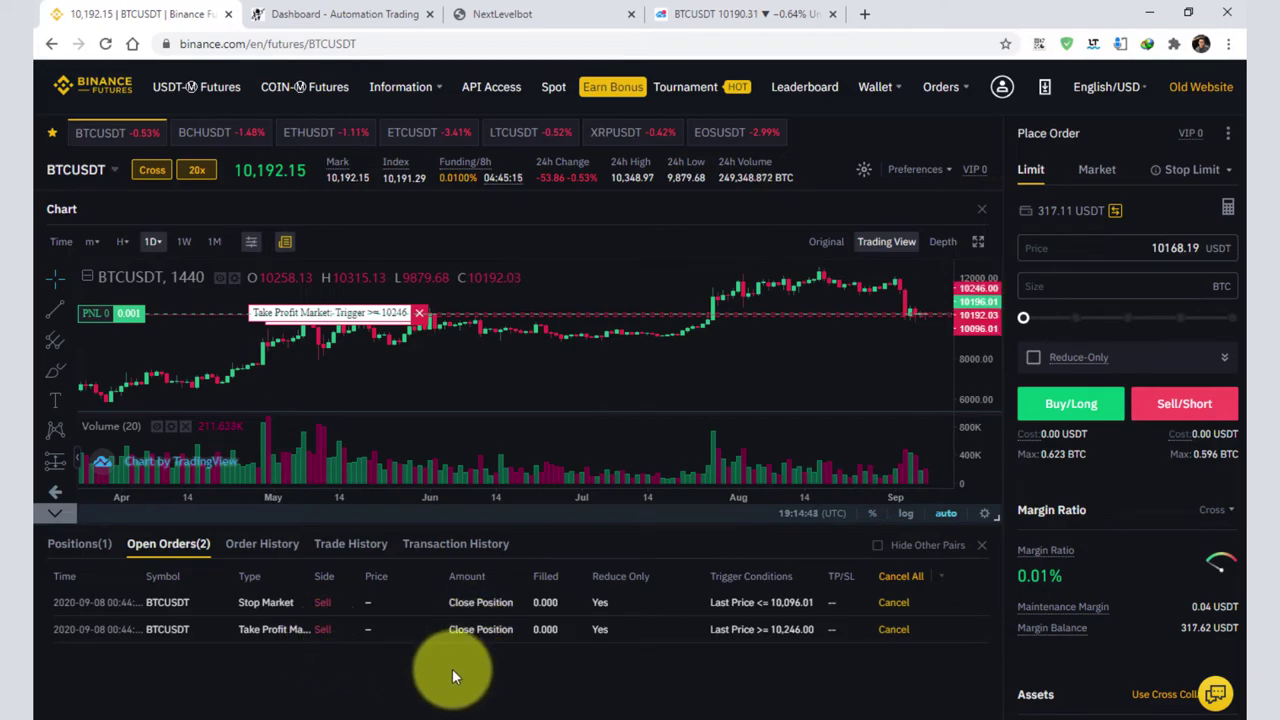
left_click(790, 601)
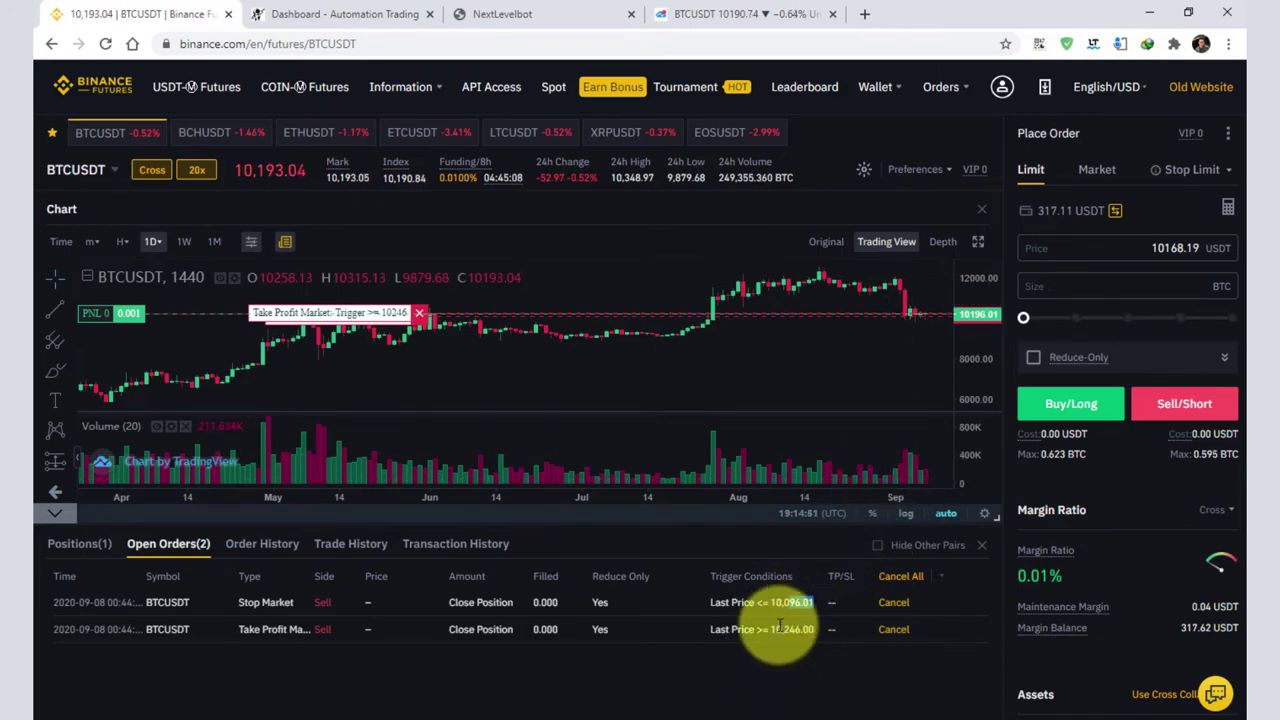
left_click_drag(818, 628, 768, 630)
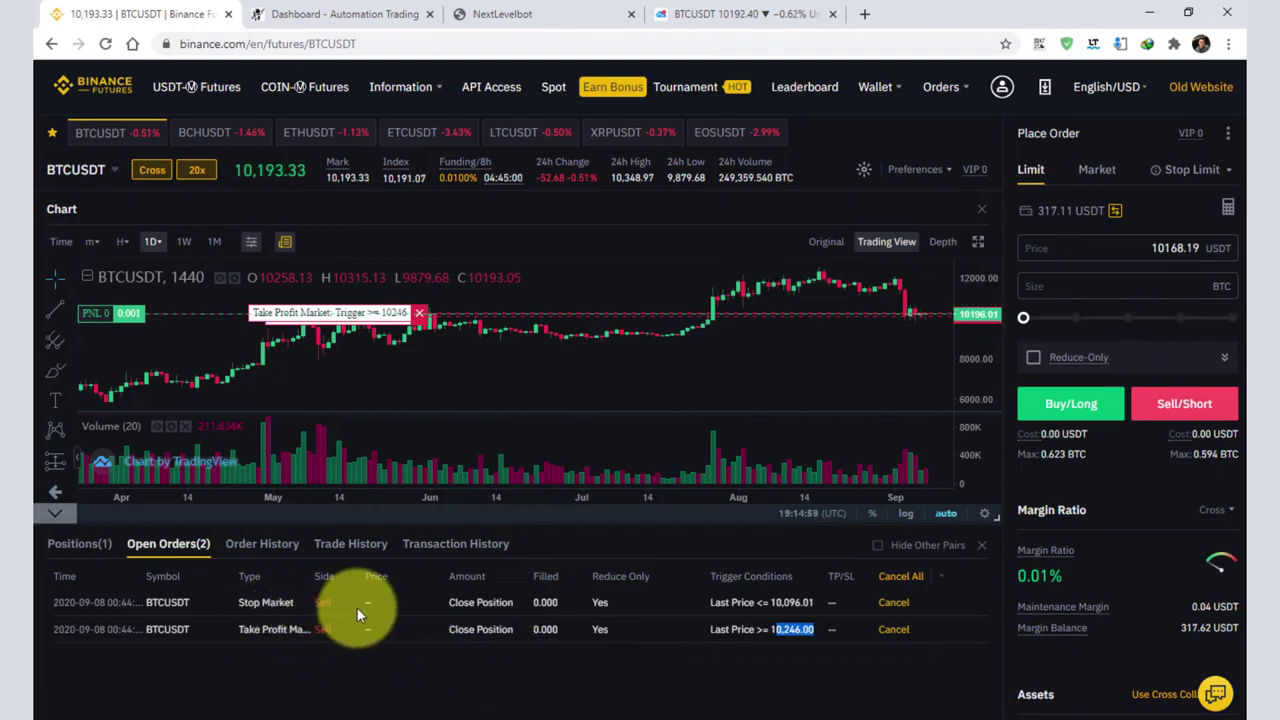
left_click_drag(259, 630, 324, 657)
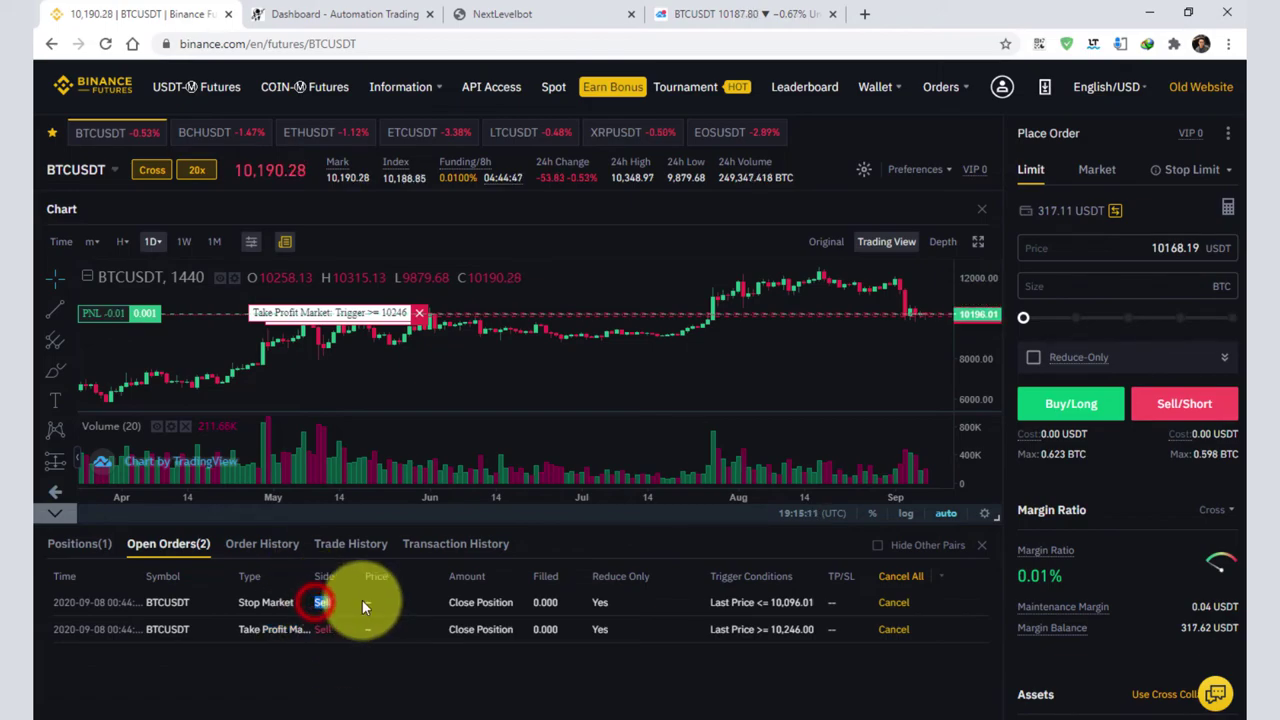
left_click(72, 543)
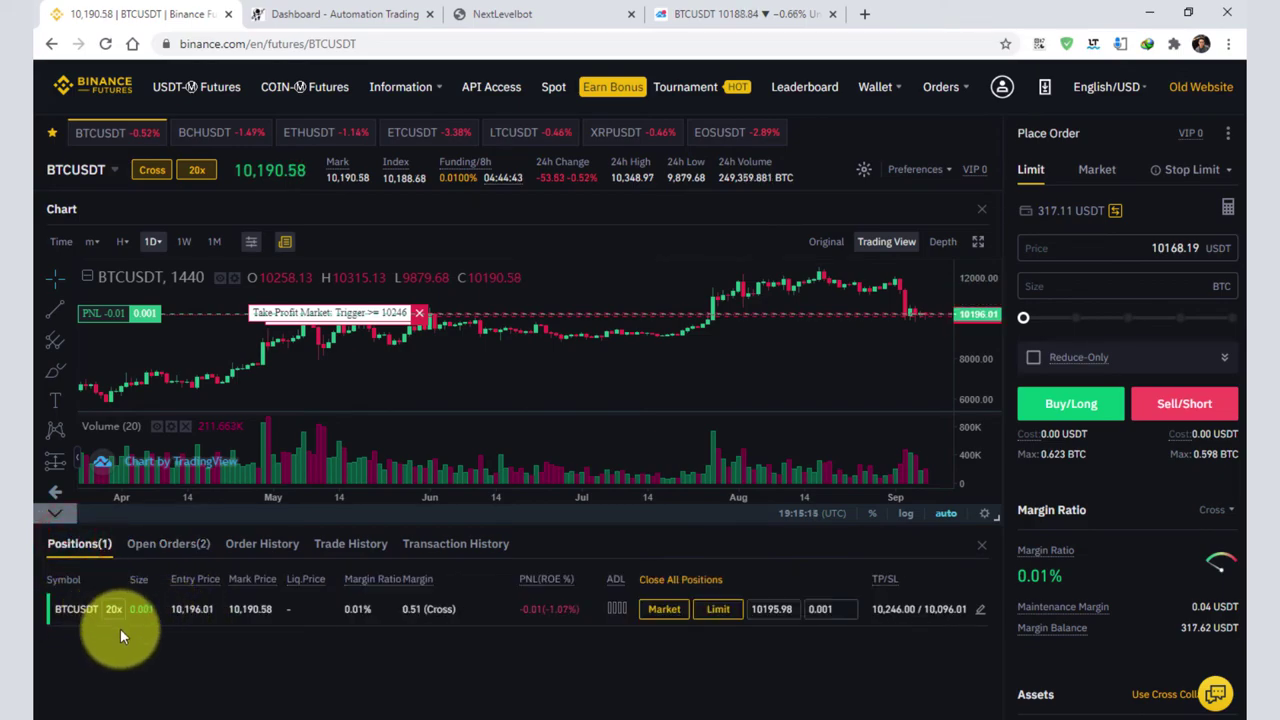
left_click(186, 544)
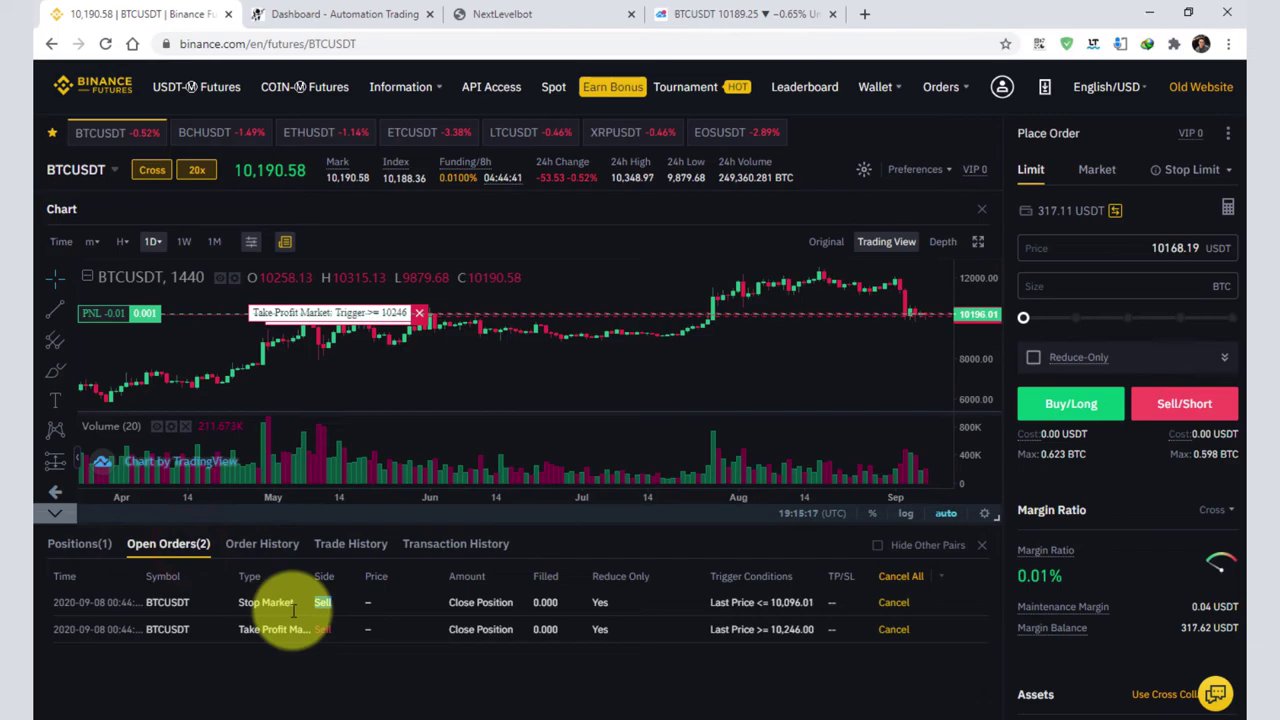
triple_click(267, 630)
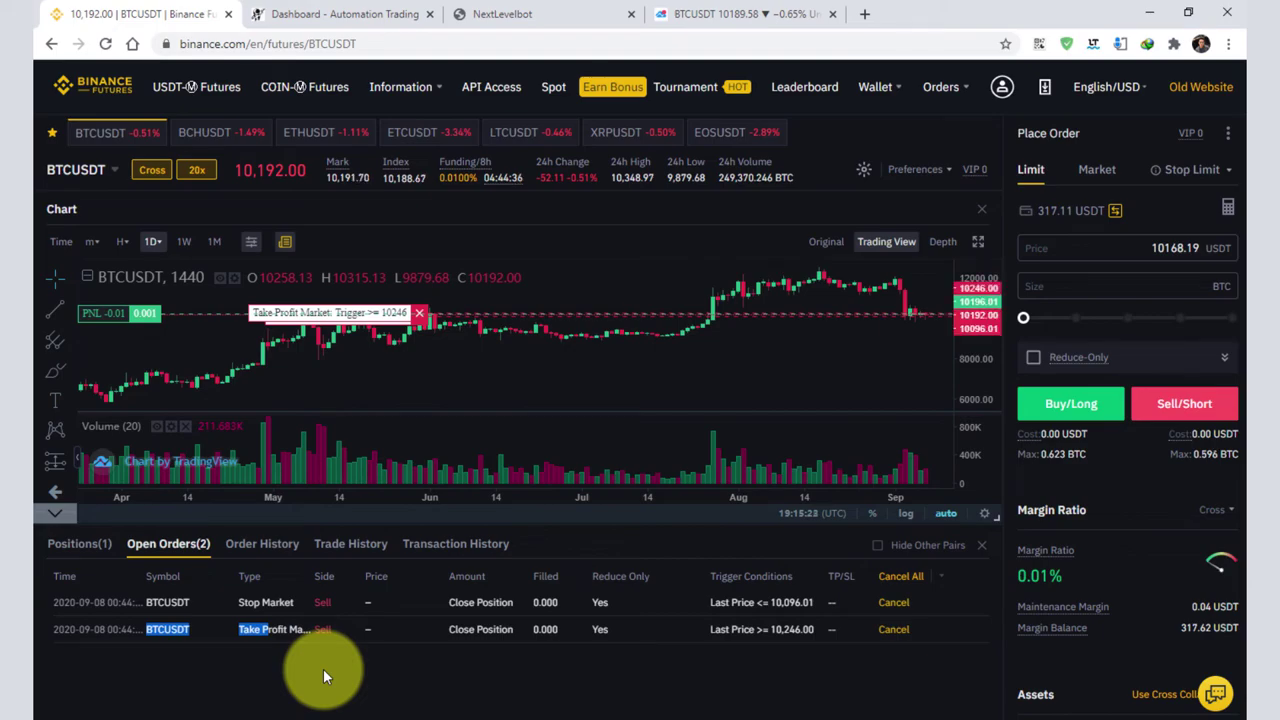
left_click(68, 543)
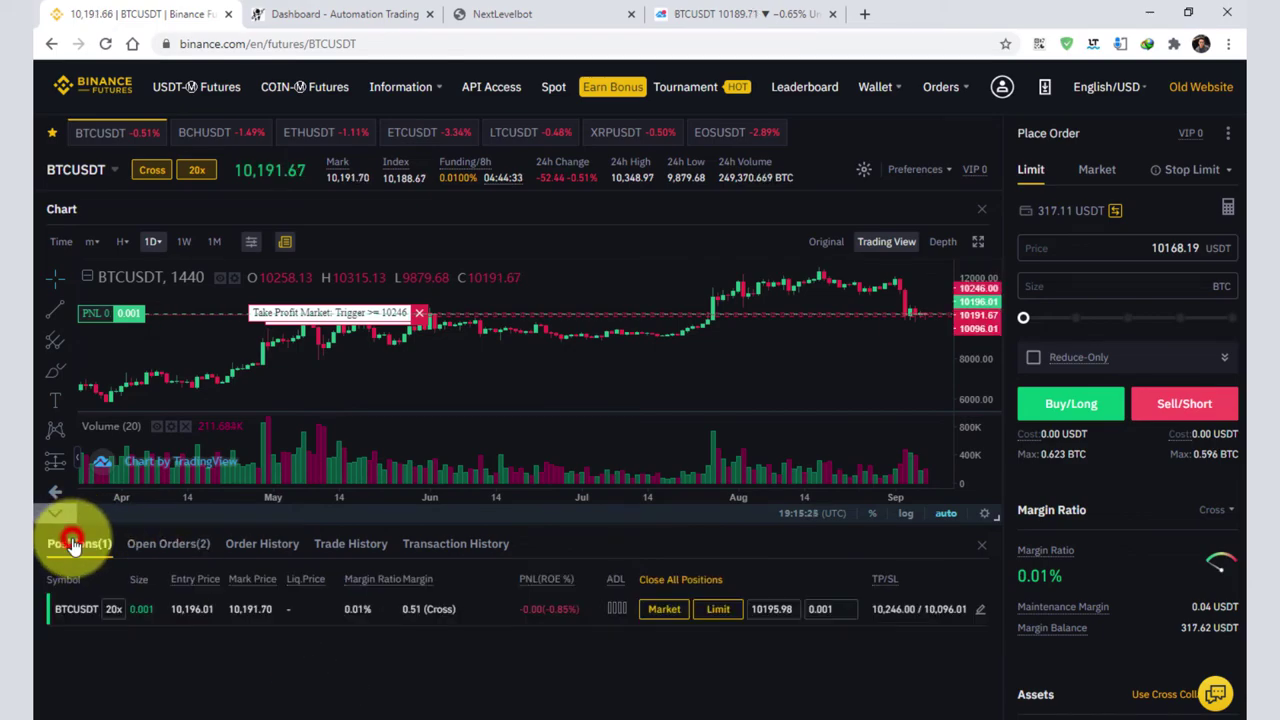
left_click(168, 543)
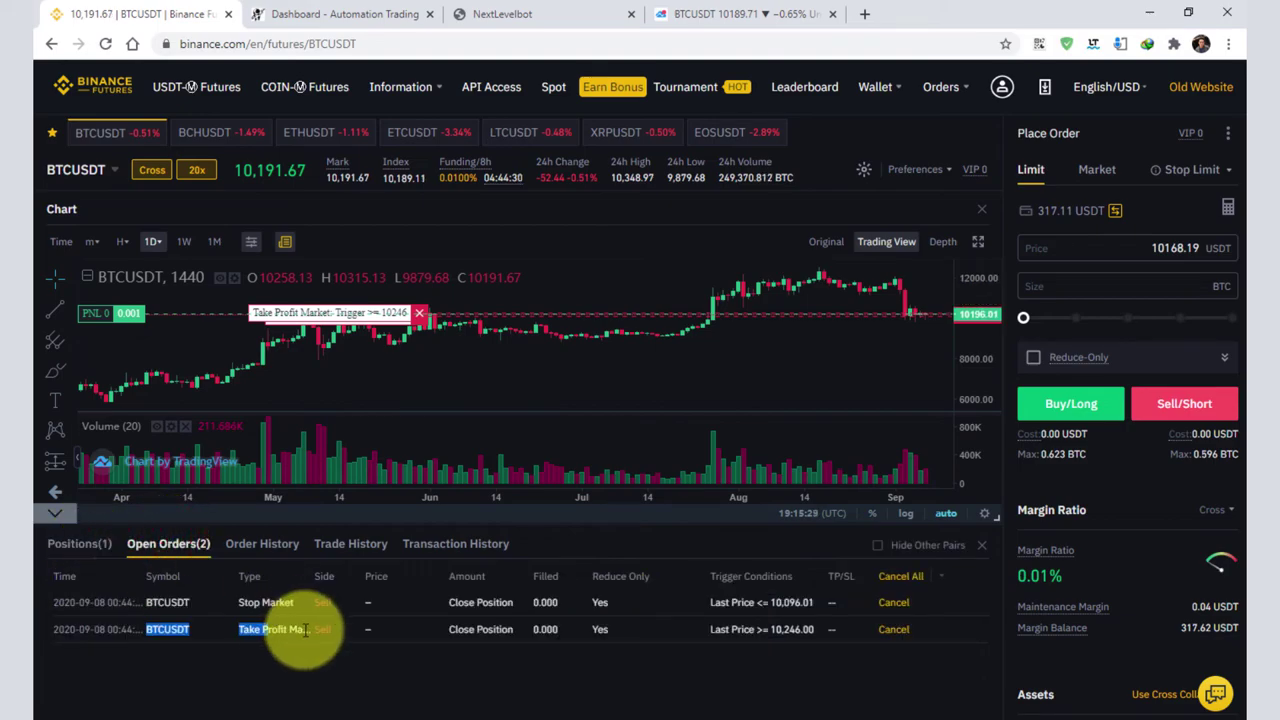
left_click(57, 550)
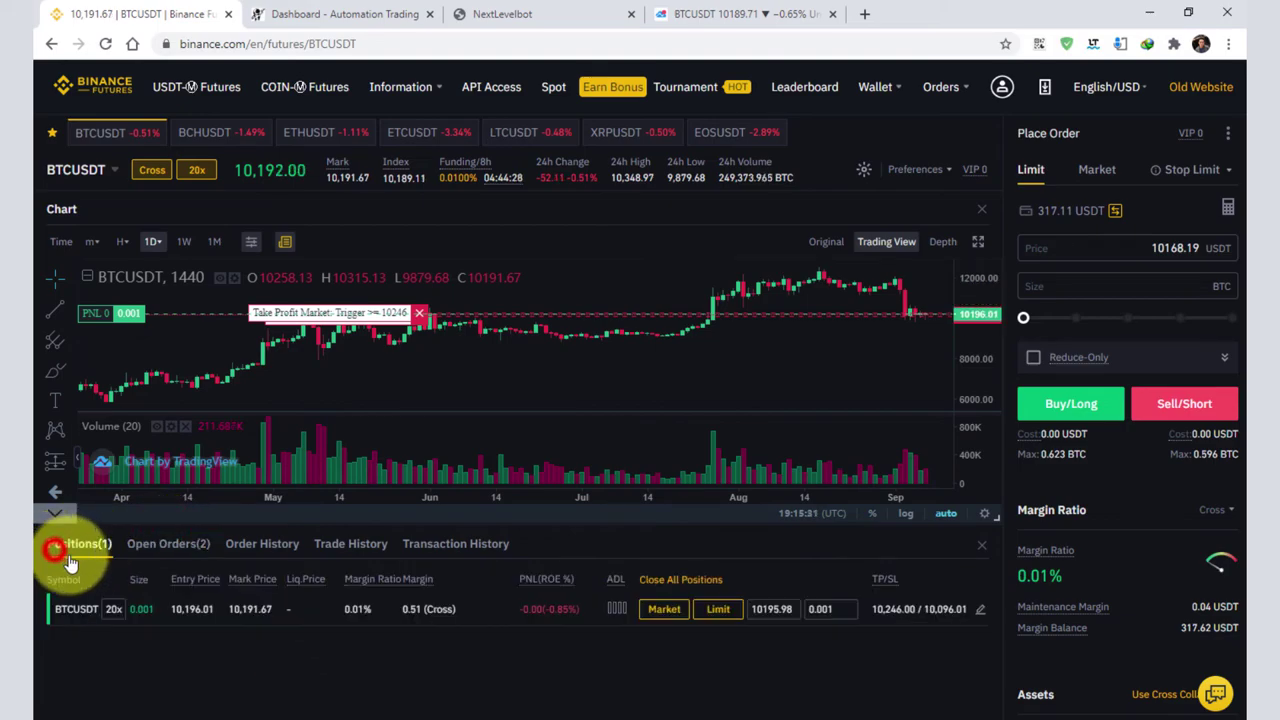
left_click(160, 556)
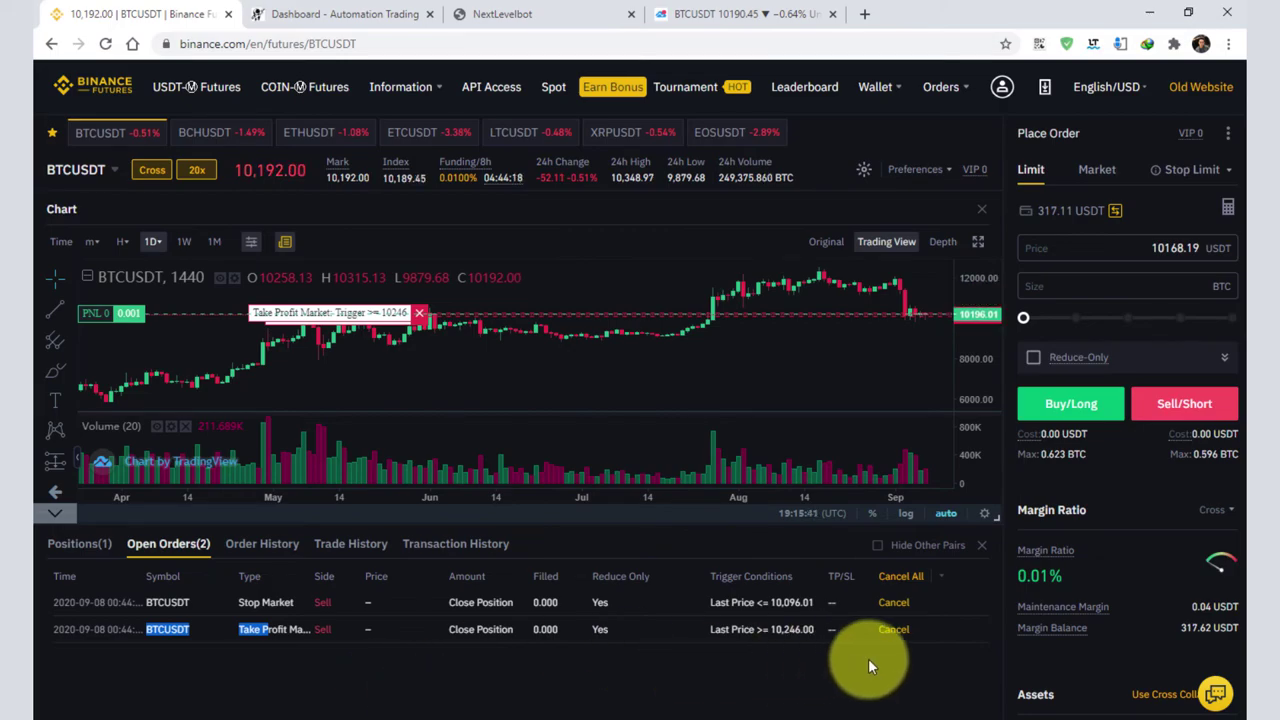
Cancel all open orders and close the BTCUSDT position at market.
left_click(903, 577)
left_click(690, 424)
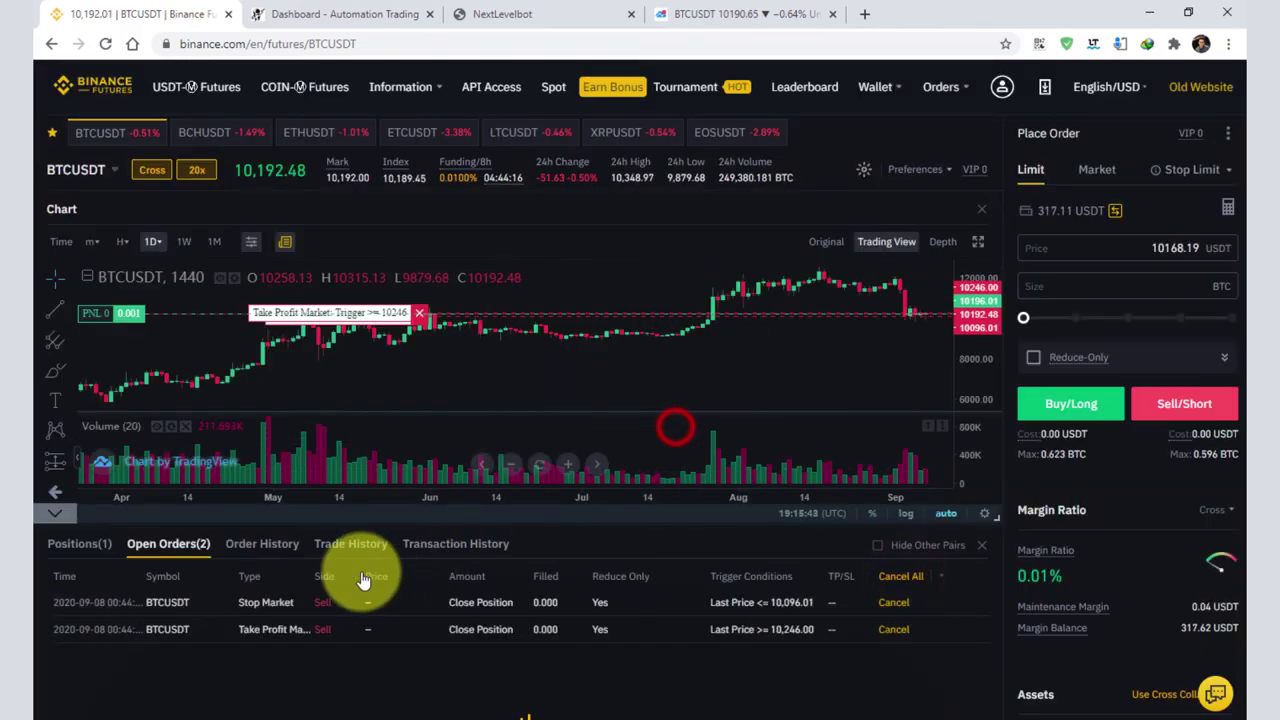
left_click(72, 543)
left_click(665, 609)
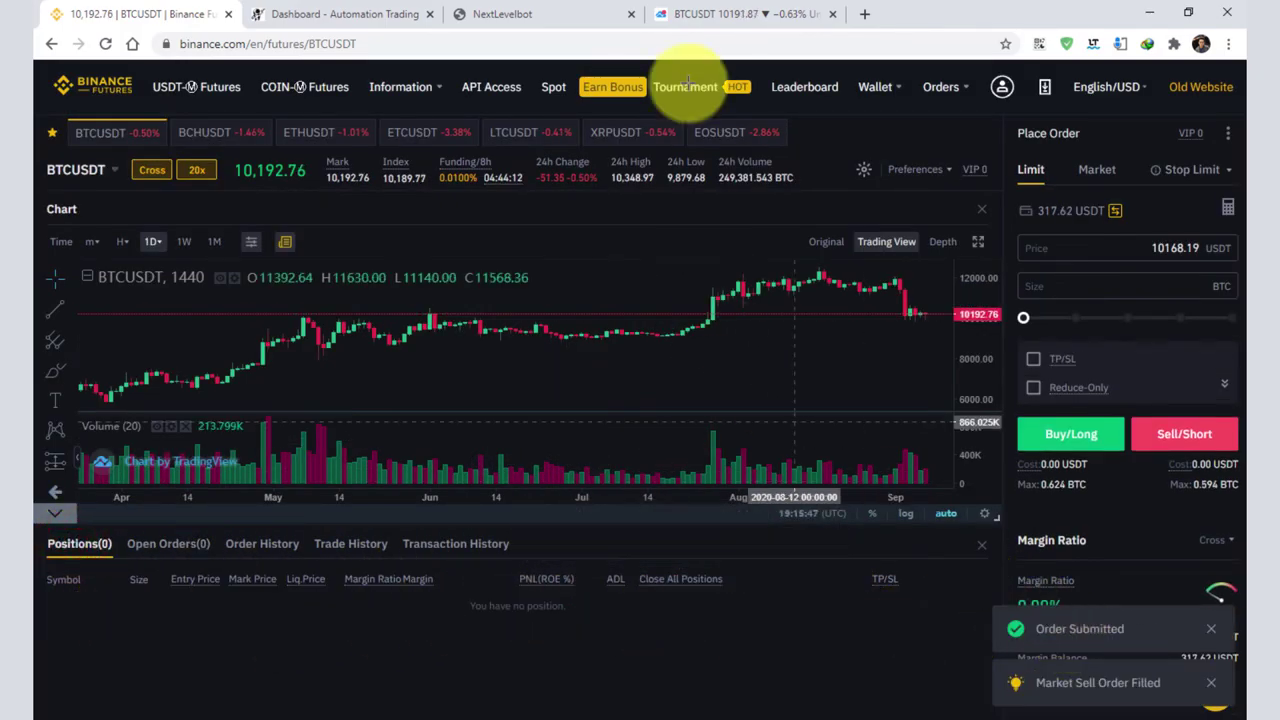
In NextLevelBot, close the generated code and select Binance Future again to show its order types.
left_click(690, 13)
left_click(547, 13)
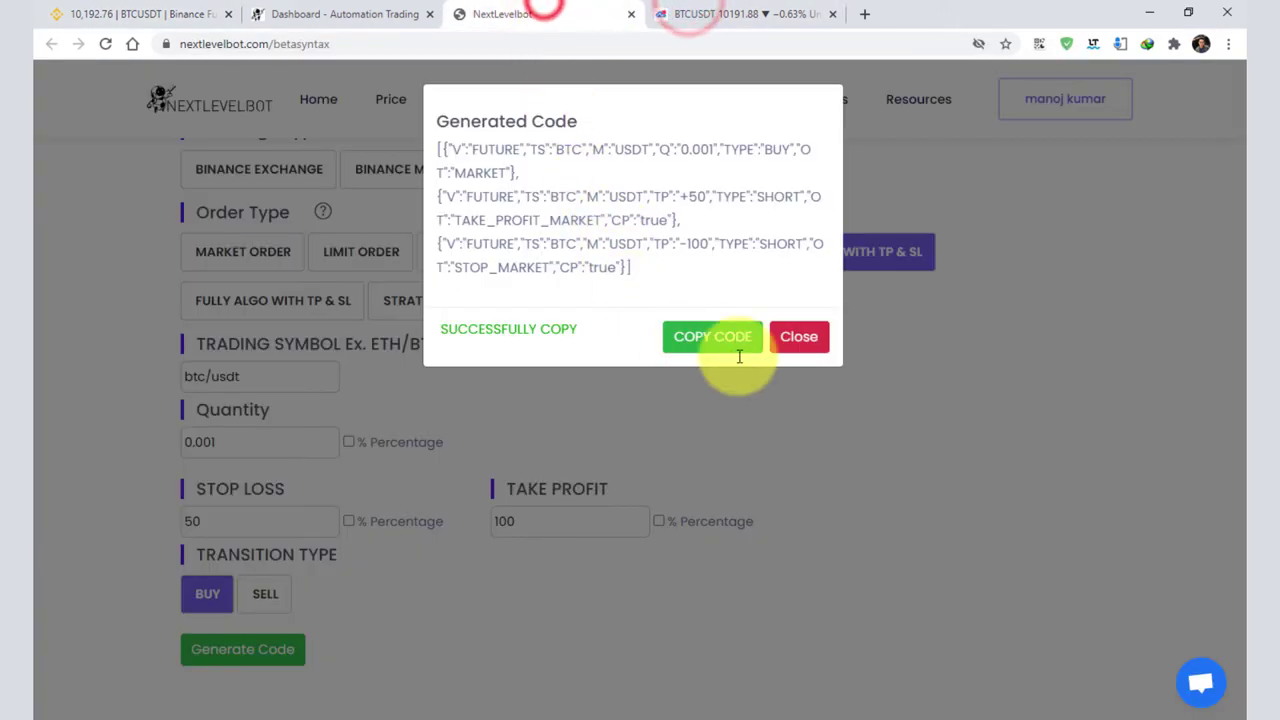
left_click(800, 349)
left_click(526, 195)
left_click(525, 194)
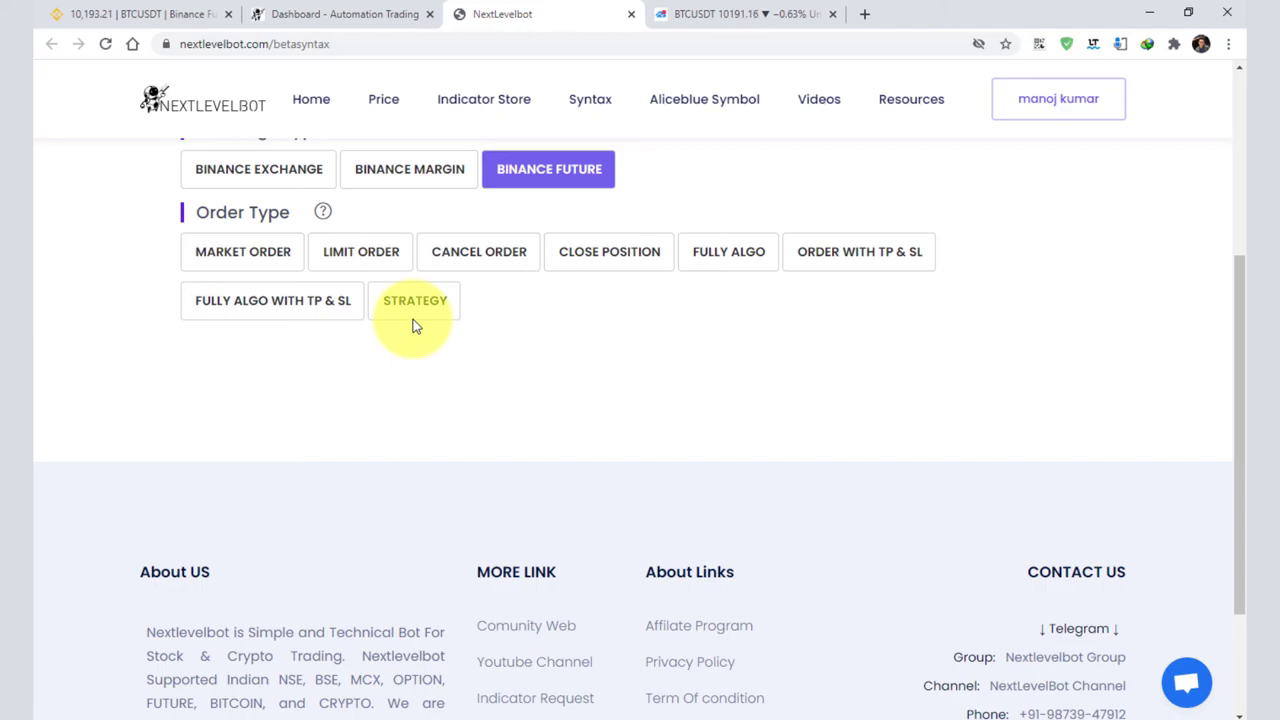
left_click(745, 14)
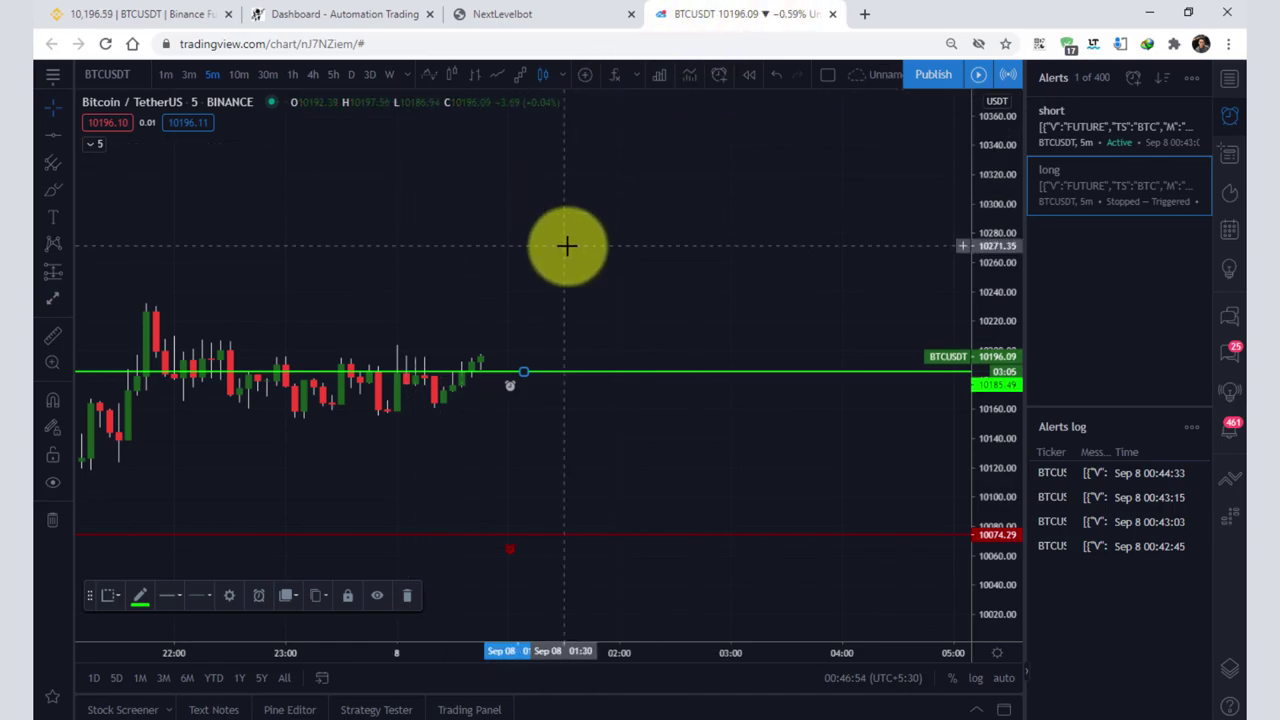
left_click(540, 14)
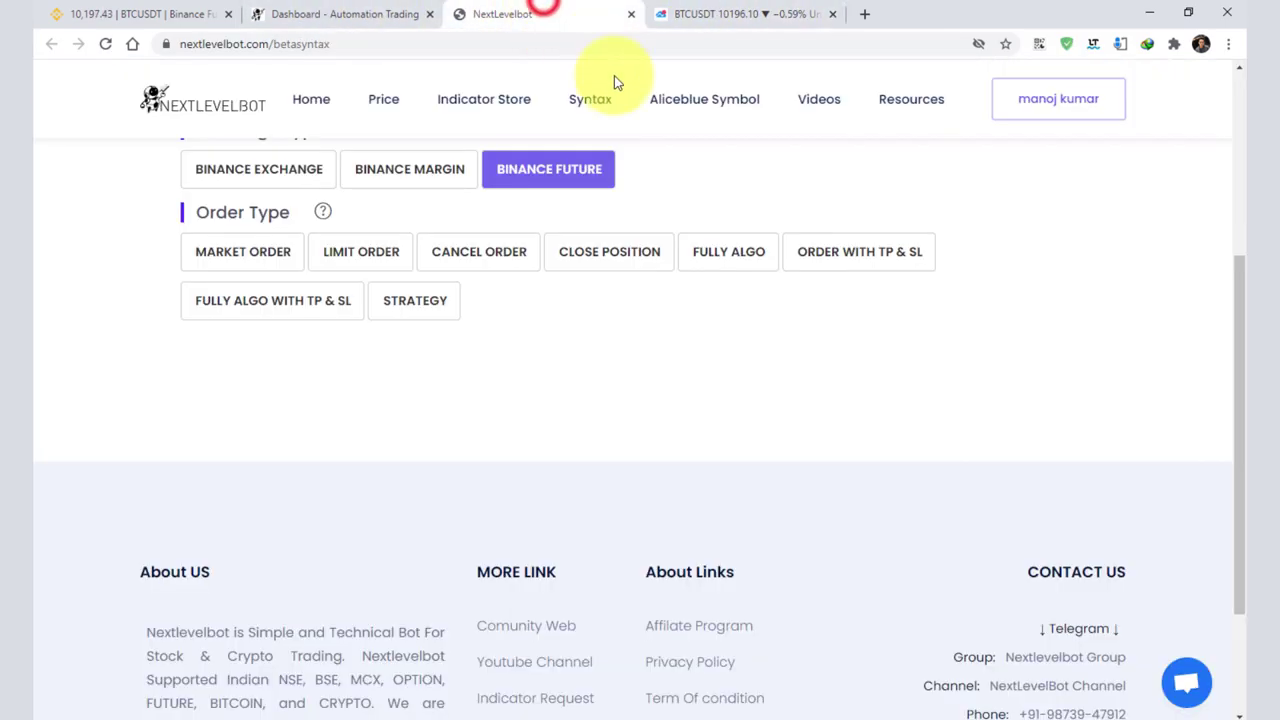